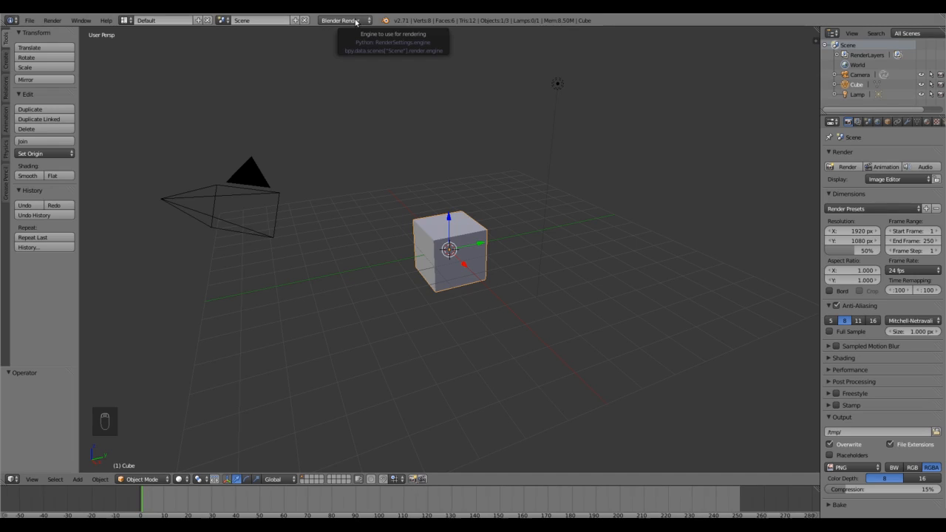
Switch the render engine to Cycles Render and assign a Sky Texture to the world background color using nodes
{"action": "left_click", "coordinate": [356, 21]}
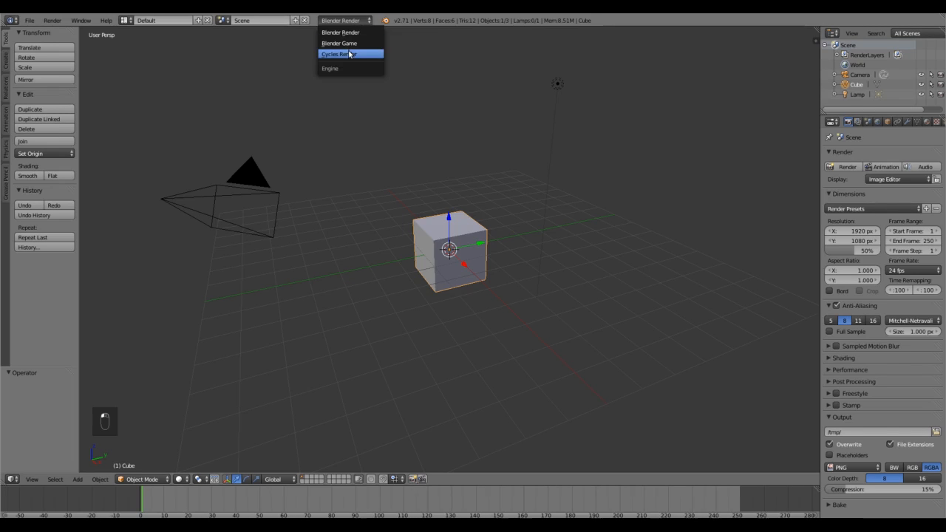
{"action": "left_click", "coordinate": [349, 54]}
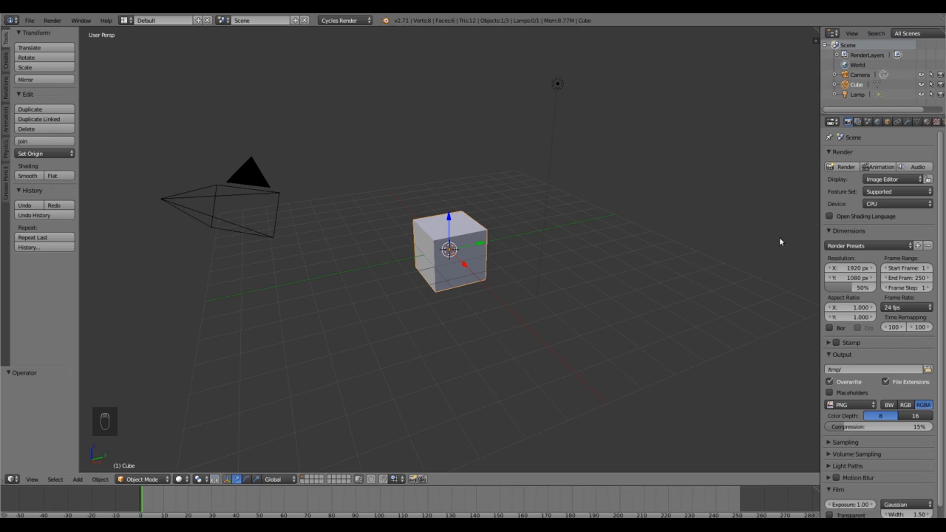
{"action": "left_click", "coordinate": [877, 122]}
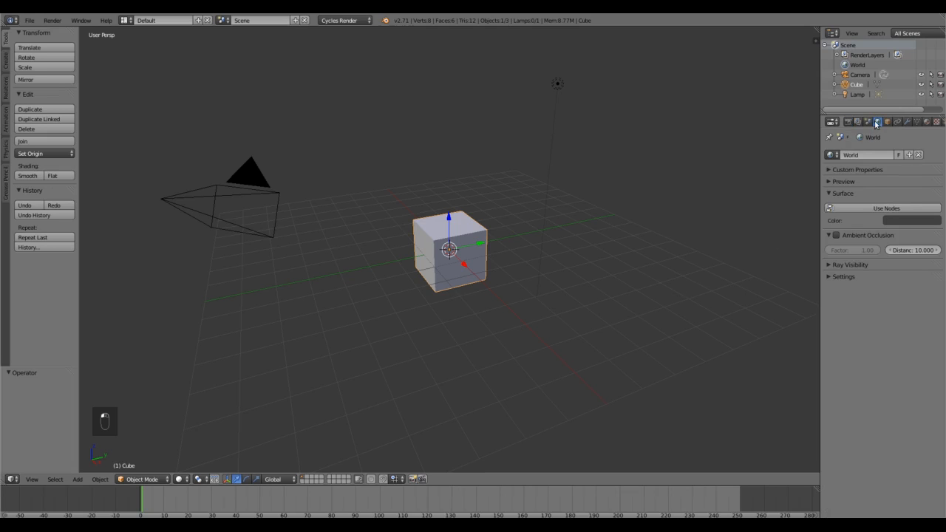
{"action": "left_click", "coordinate": [868, 208]}
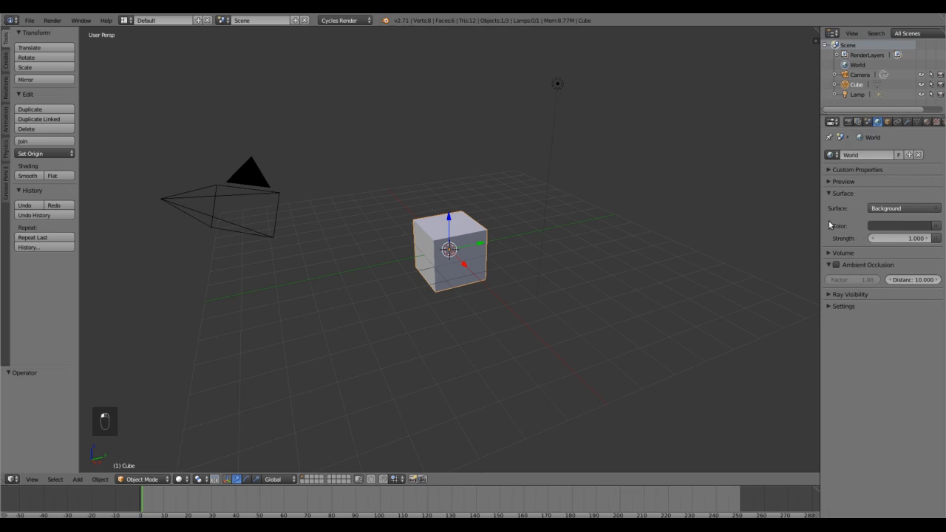
{"action": "left_click", "coordinate": [937, 229]}
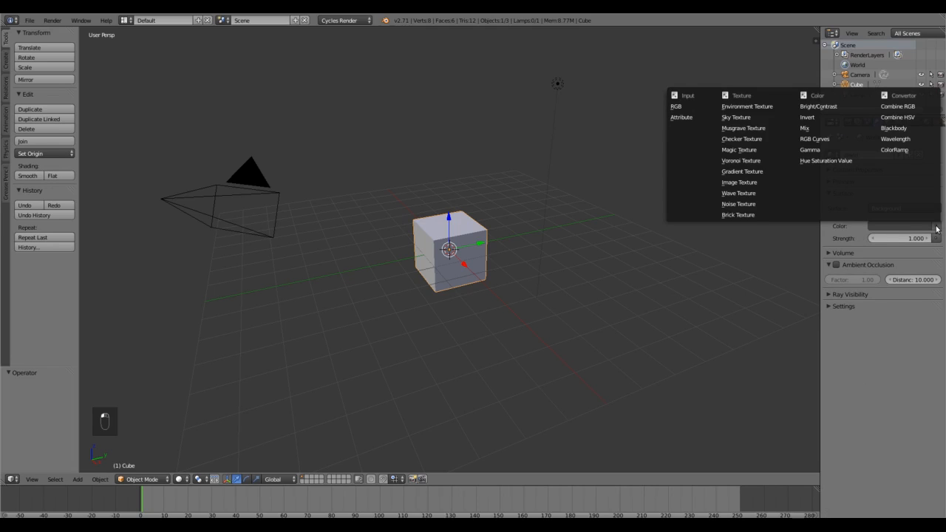
{"action": "left_click", "coordinate": [754, 117]}
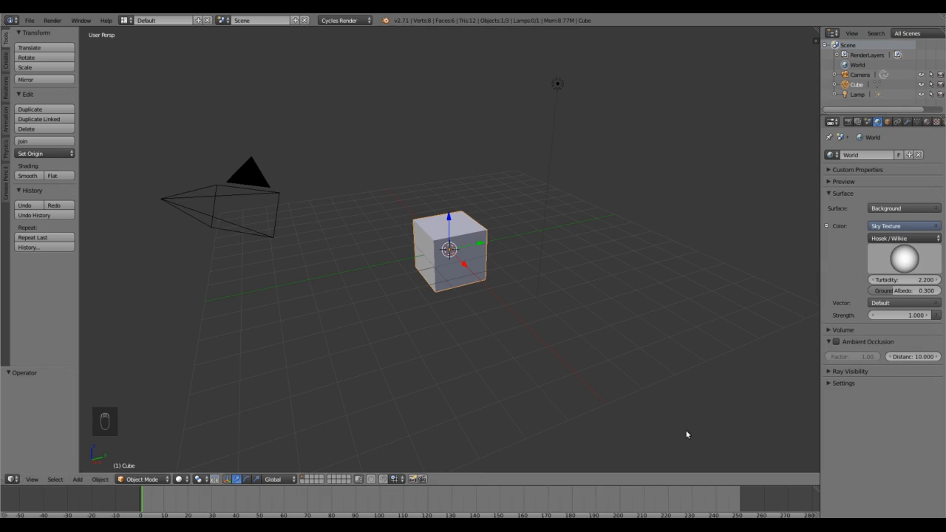
Preview the scene in Rendered viewport shading and tilt the sky texture's sun direction toward the upper left of its sphere
{"action": "mouse_move", "coordinate": [905, 255]}
{"action": "left_mouse_down"}
{"action": "mouse_move", "coordinate": [914, 257]}
{"action": "mouse_move", "coordinate": [905, 261]}
{"action": "left_mouse_up"}
{"action": "left_click", "coordinate": [181, 480]}
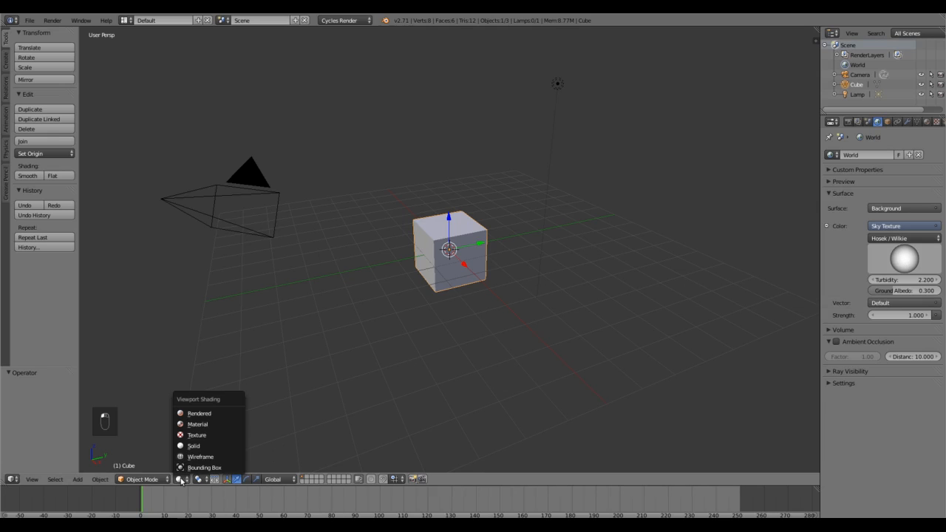
{"action": "left_click", "coordinate": [192, 414]}
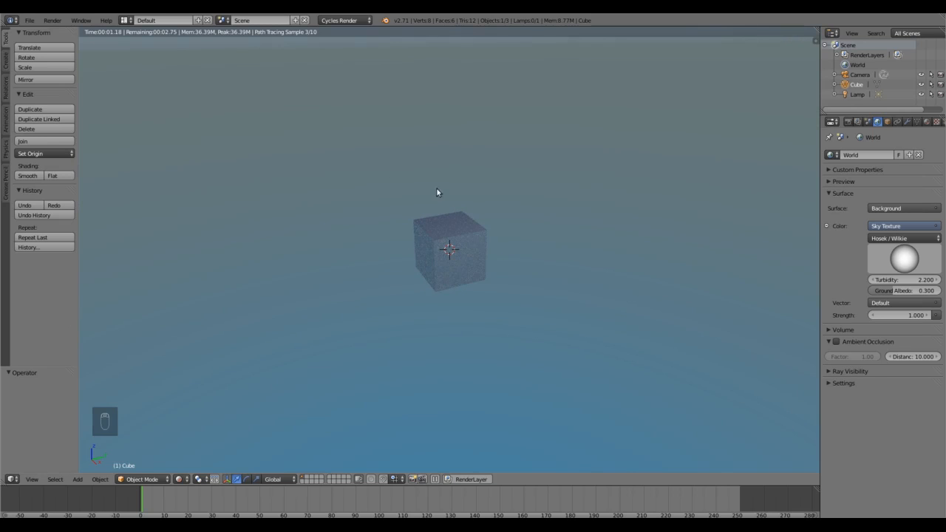
{"action": "mouse_move", "coordinate": [907, 265]}
{"action": "left_mouse_down"}
{"action": "mouse_move", "coordinate": [857, 181]}
{"action": "mouse_move", "coordinate": [876, 205]}
{"action": "mouse_move", "coordinate": [942, 201]}
{"action": "mouse_move", "coordinate": [897, 173]}
{"action": "mouse_move", "coordinate": [874, 185]}
{"action": "mouse_move", "coordinate": [874, 210]}
{"action": "mouse_move", "coordinate": [869, 218]}
{"action": "mouse_move", "coordinate": [864, 212]}
{"action": "mouse_move", "coordinate": [872, 253]}
{"action": "mouse_move", "coordinate": [884, 212]}
{"action": "mouse_move", "coordinate": [865, 199]}
{"action": "mouse_move", "coordinate": [874, 223]}
{"action": "mouse_move", "coordinate": [866, 204]}
{"action": "mouse_move", "coordinate": [861, 212]}
{"action": "left_mouse_up"}
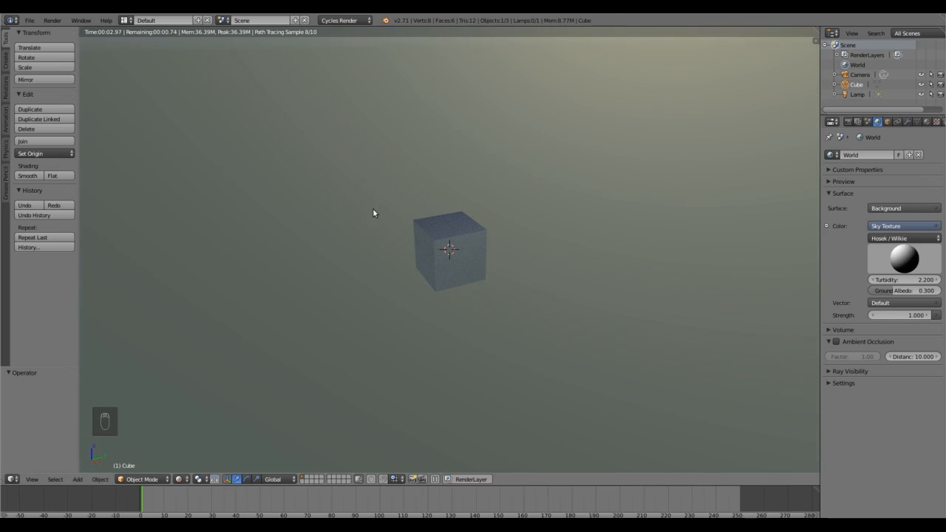
Set the world background strength to 2.5 and return the viewport to Solid shading
{"action": "left_click", "coordinate": [903, 315]}
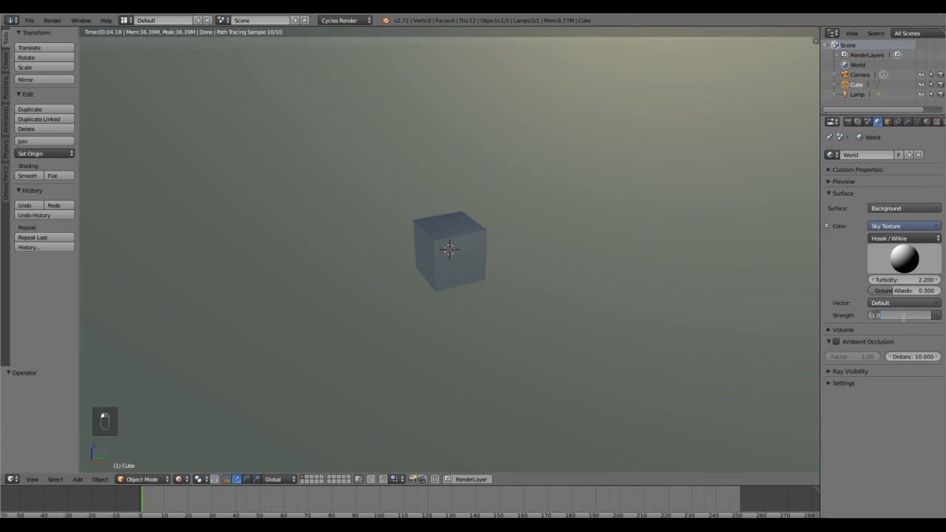
{"action": "type", "text": "2.5"}
{"action": "key", "text": "Return"}
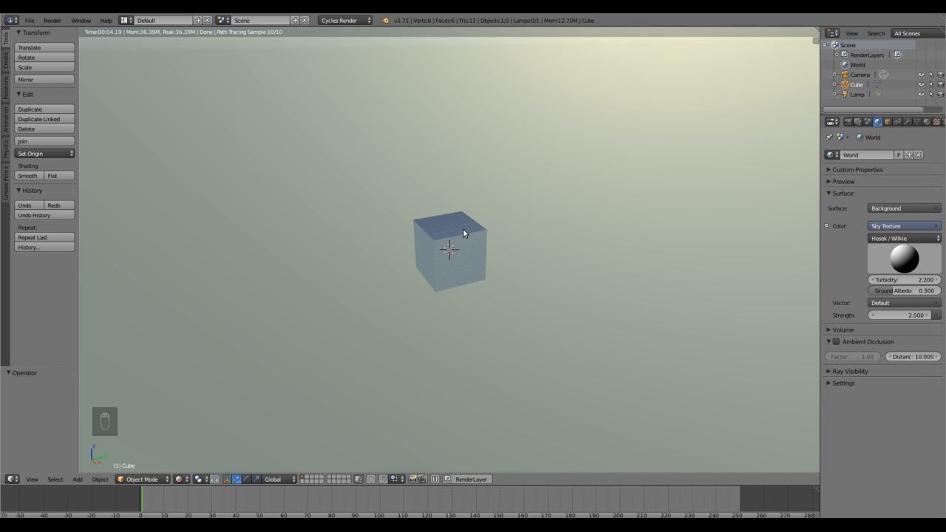
{"action": "left_click", "coordinate": [180, 480]}
{"action": "left_click", "coordinate": [194, 447]}
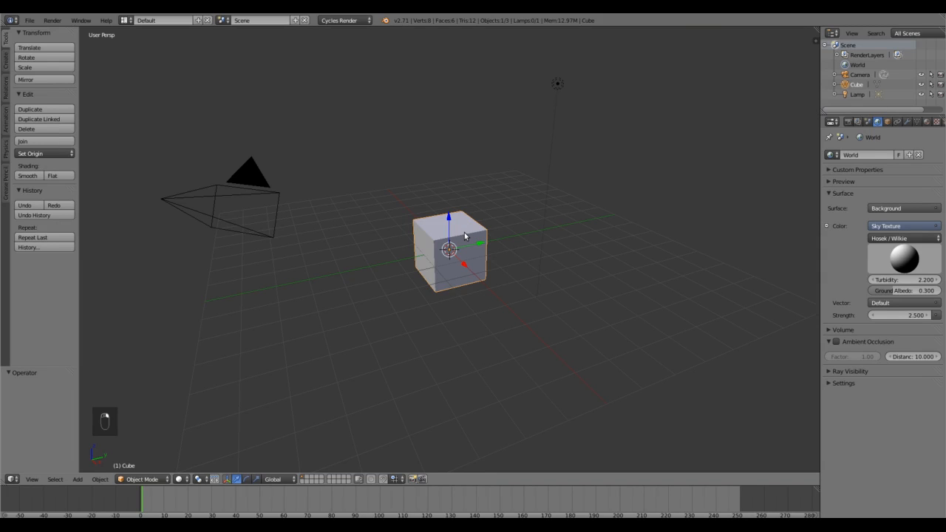
Delete the default cube and add a text object in its place at the origin
{"action": "key", "text": "Delete"}
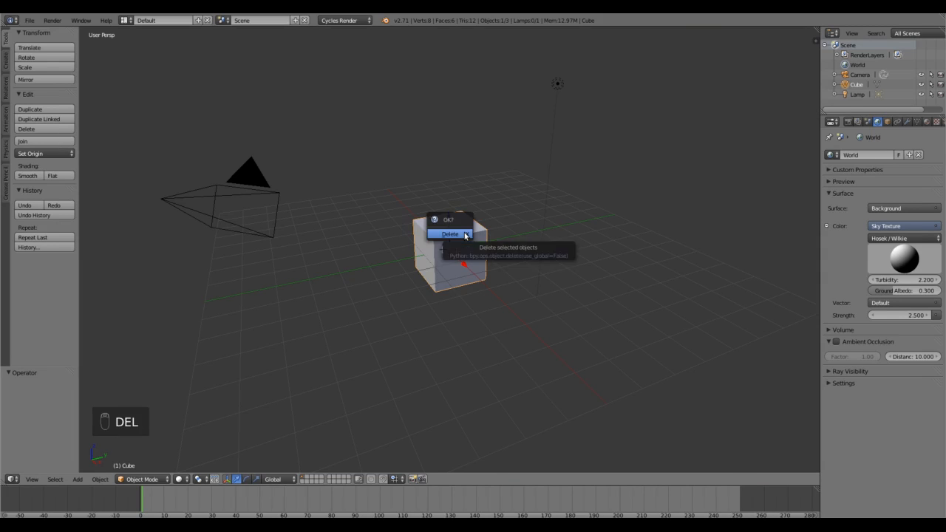
{"action": "left_click", "coordinate": [465, 236]}
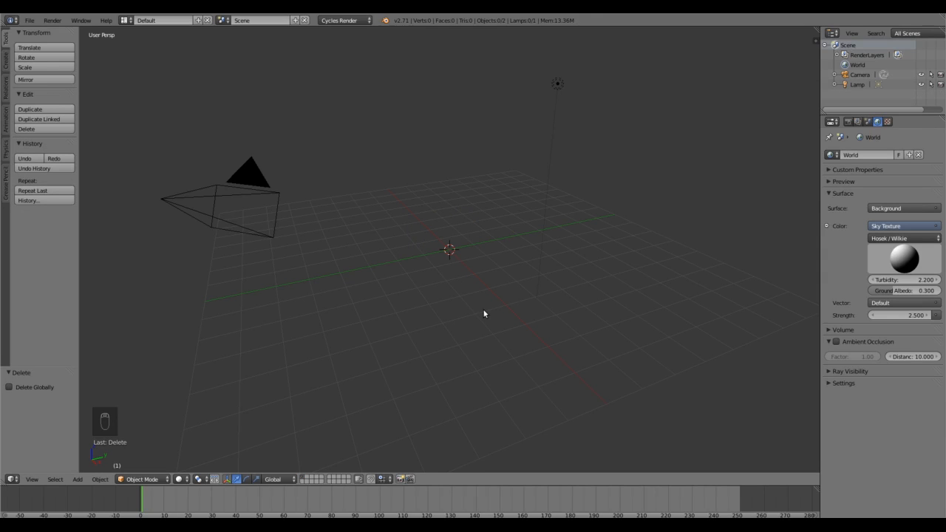
{"action": "key", "text": "shift+a"}
{"action": "mouse_move", "coordinate": [485, 313]}
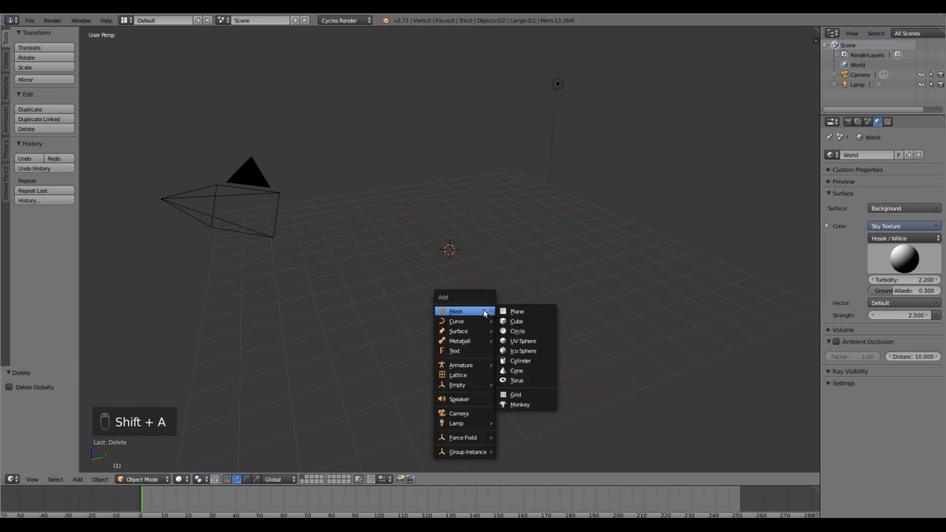
{"action": "left_click", "coordinate": [458, 354]}
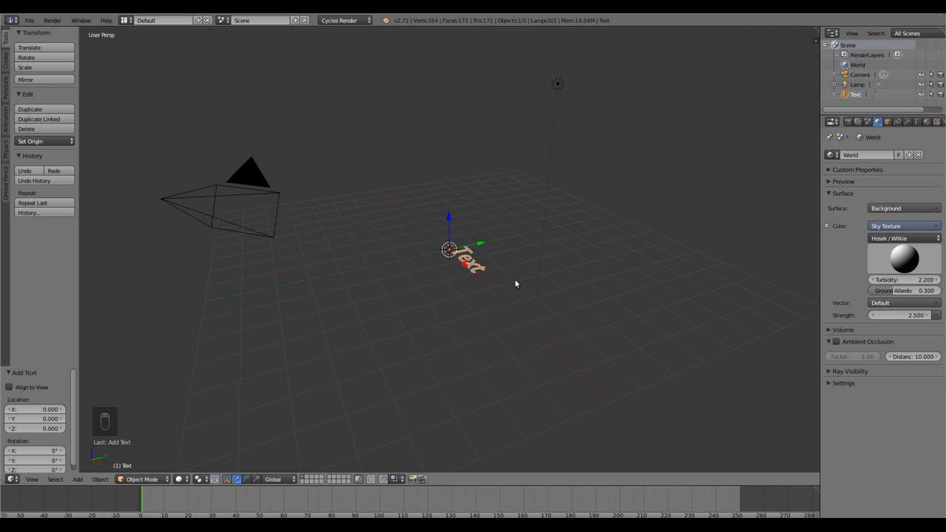
Rotate the text object 90° about the global X axis to stand it upright
{"action": "key", "text": "r"}
{"action": "type", "text": "x"}
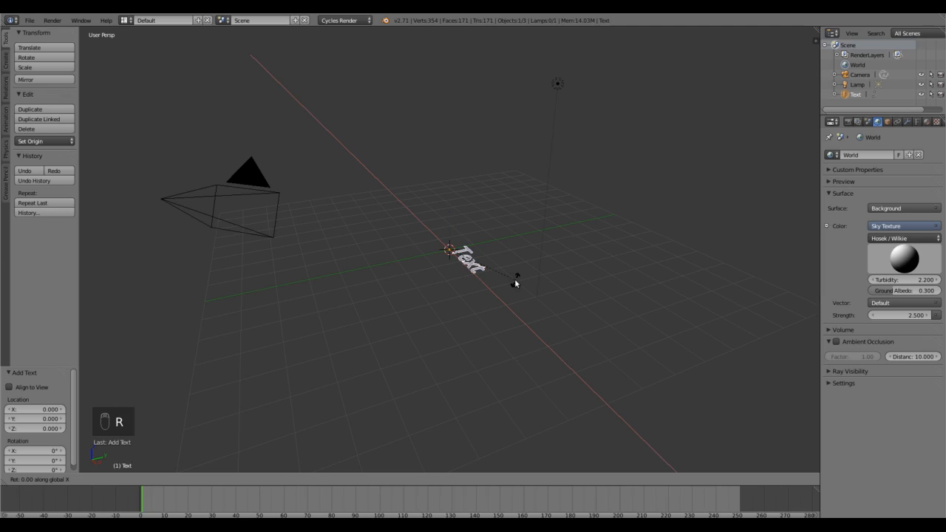
{"action": "type", "text": "90"}
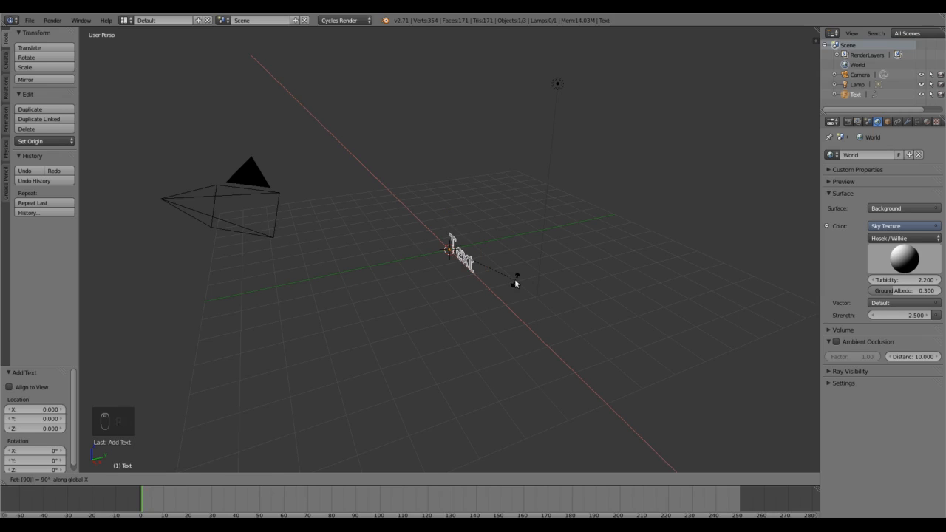
{"action": "key", "text": "Return"}
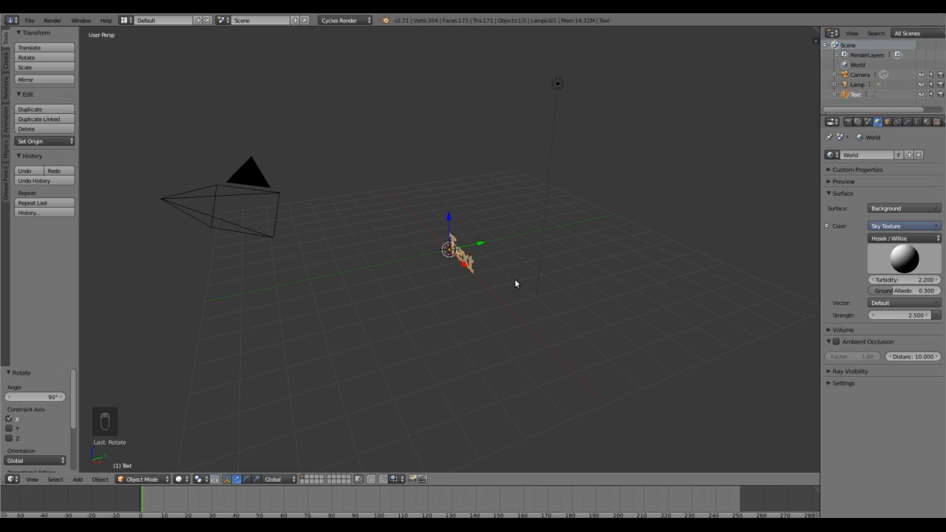
Set the text object's paragraph alignment to Center
{"action": "left_click", "coordinate": [917, 122]}
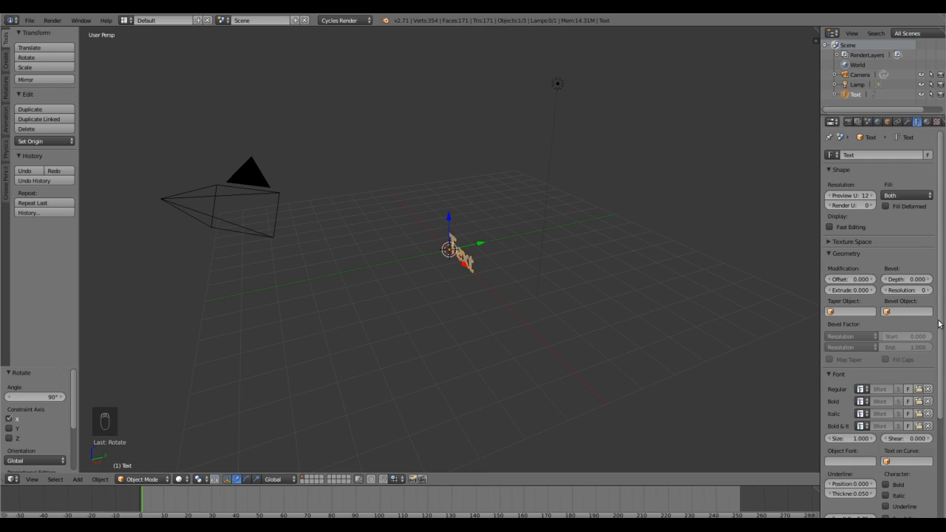
{"action": "scroll", "coordinate": [941, 283], "scroll_direction": "down", "scroll_amount": 2}
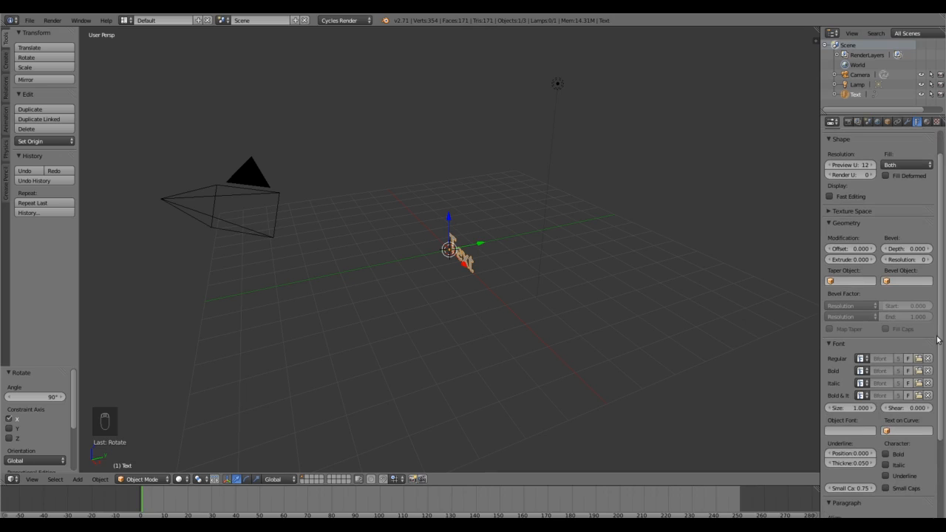
{"action": "left_click_drag", "start_coordinate": [941, 340], "coordinate": [944, 400]}
{"action": "scroll", "coordinate": [902, 429], "scroll_direction": "down", "scroll_amount": 1}
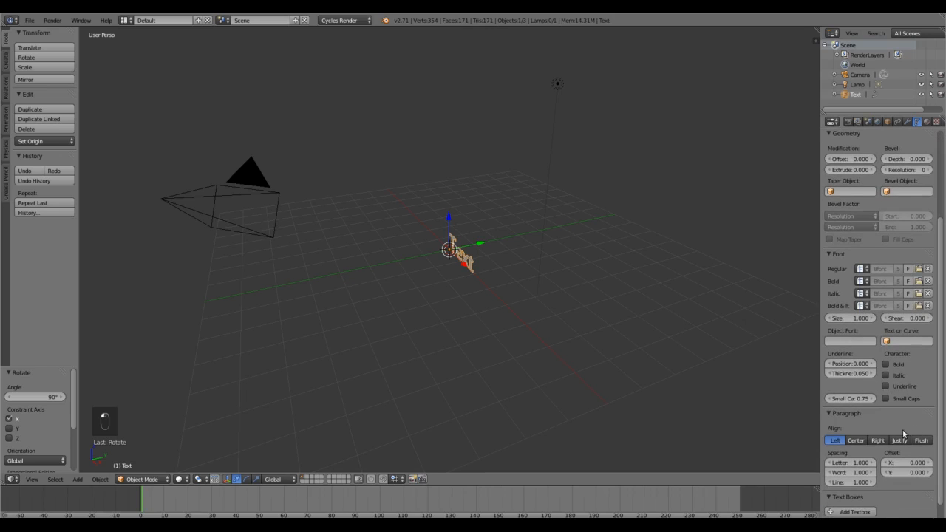
{"action": "left_click", "coordinate": [856, 441]}
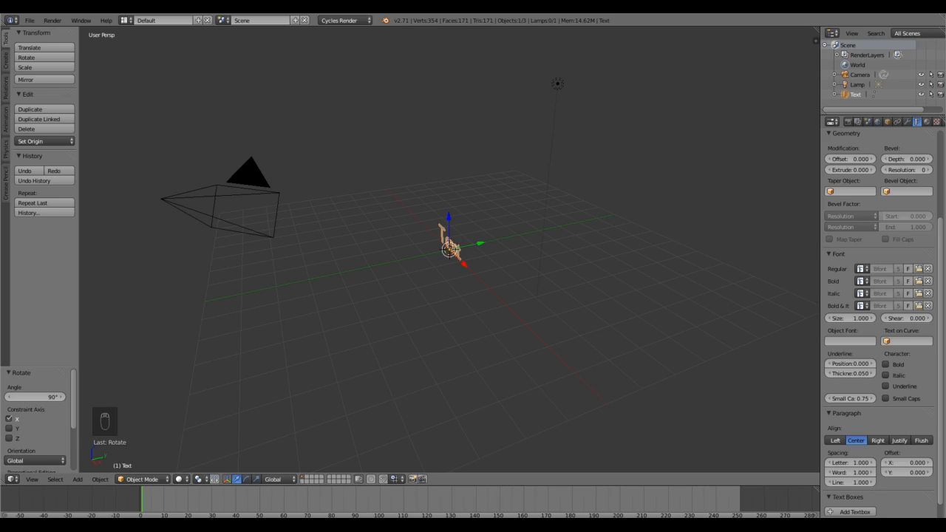
Switch to the file manager and examine the font, the SeamlessMixedStone textures and the Stone.png reference image, then return to Blender
{"action": "left_click", "coordinate": [459, 525]}
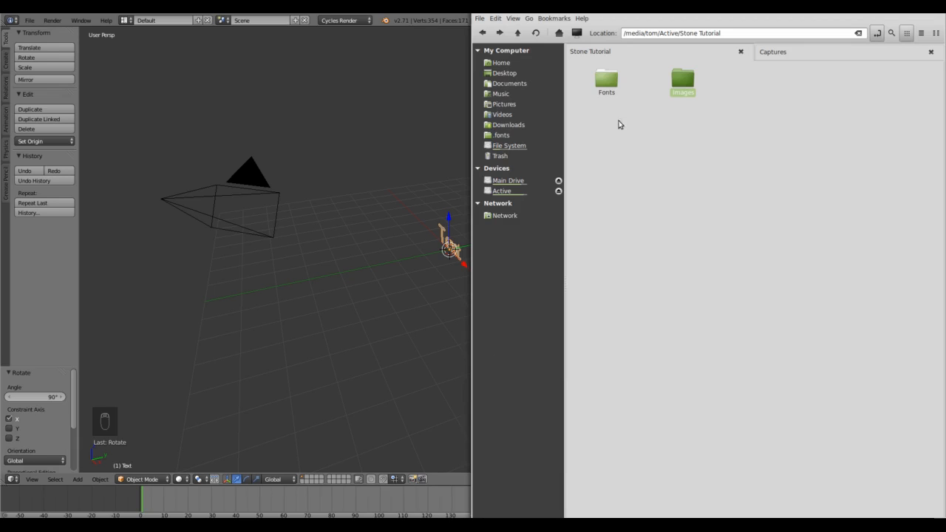
{"action": "double_click", "coordinate": [607, 82]}
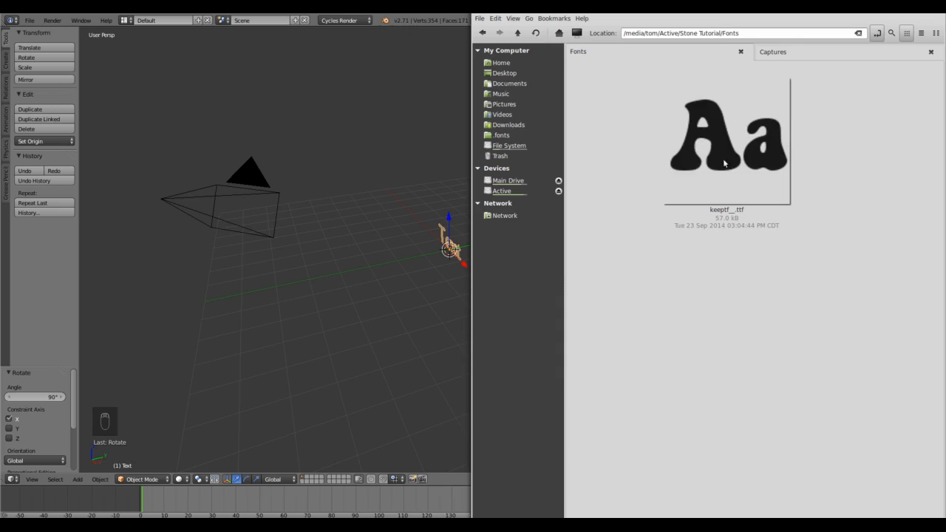
{"action": "left_click", "coordinate": [482, 33]}
{"action": "double_click", "coordinate": [683, 81]}
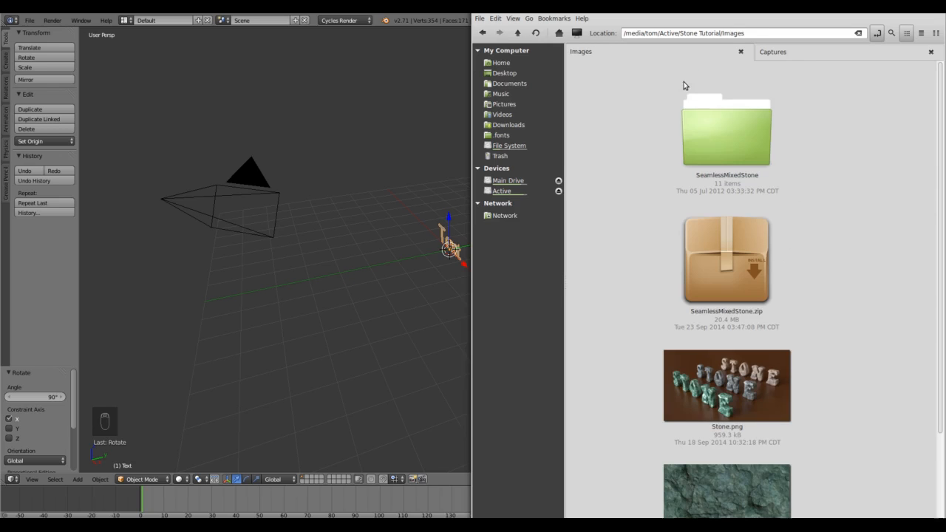
{"action": "double_click", "coordinate": [763, 124]}
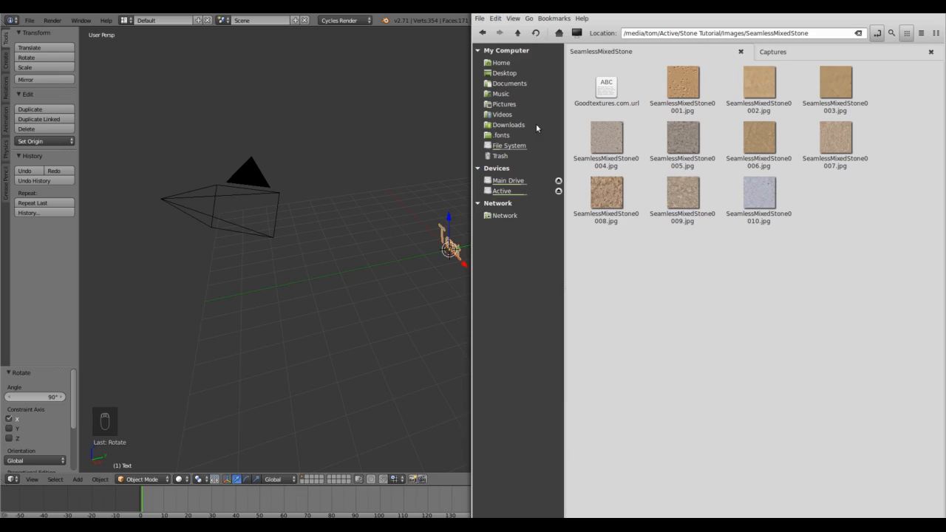
{"action": "left_click", "coordinate": [481, 33]}
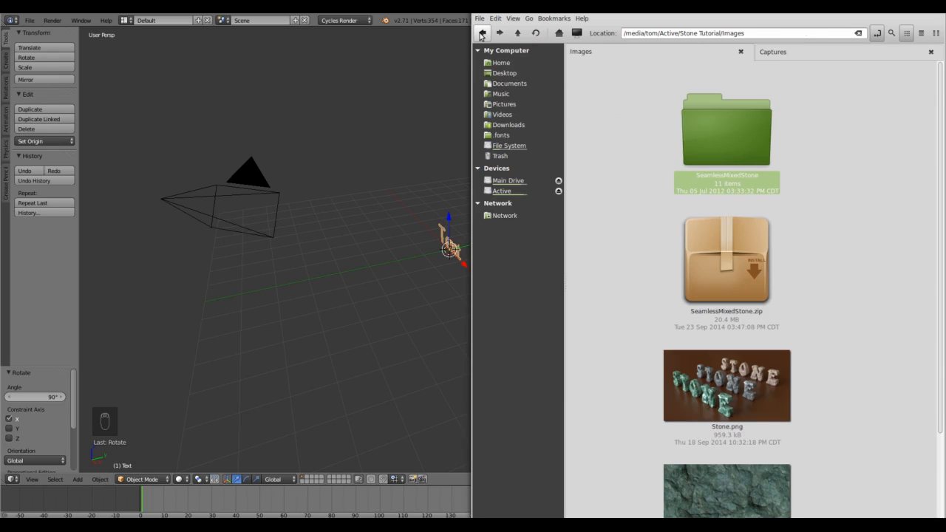
{"action": "left_click", "coordinate": [730, 394]}
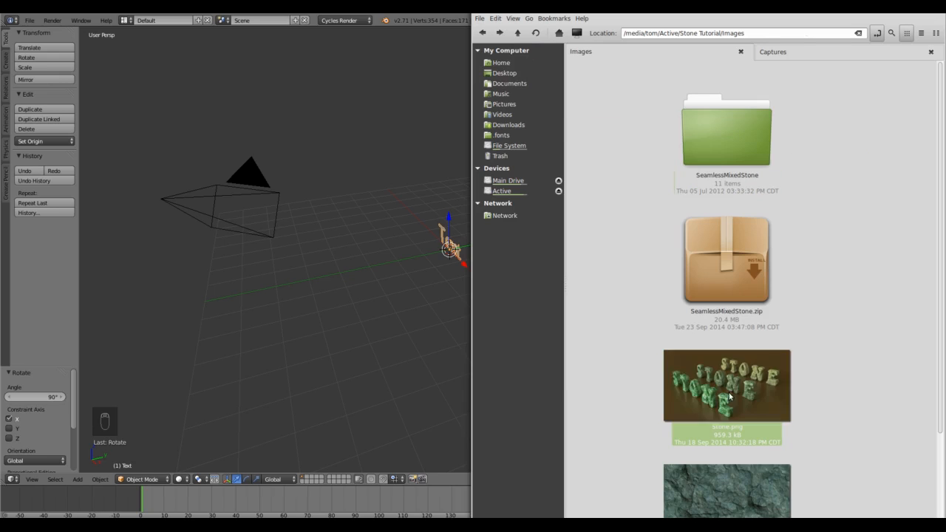
{"action": "double_click", "coordinate": [729, 392]}
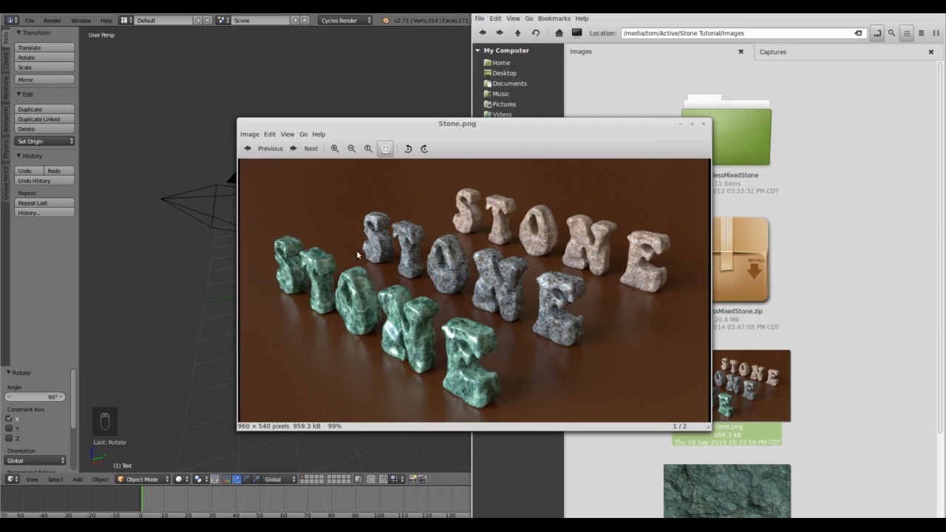
{"action": "left_click", "coordinate": [703, 124]}
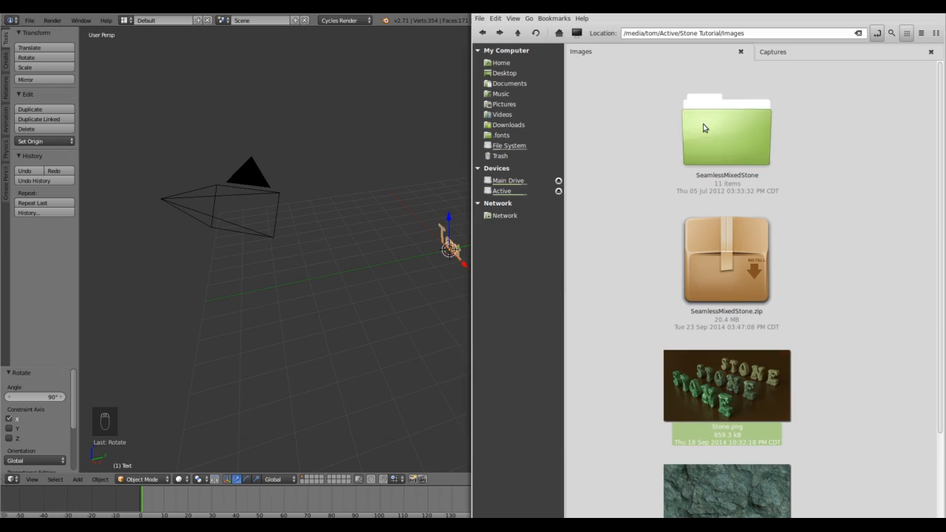
{"action": "left_click", "coordinate": [916, 13]}
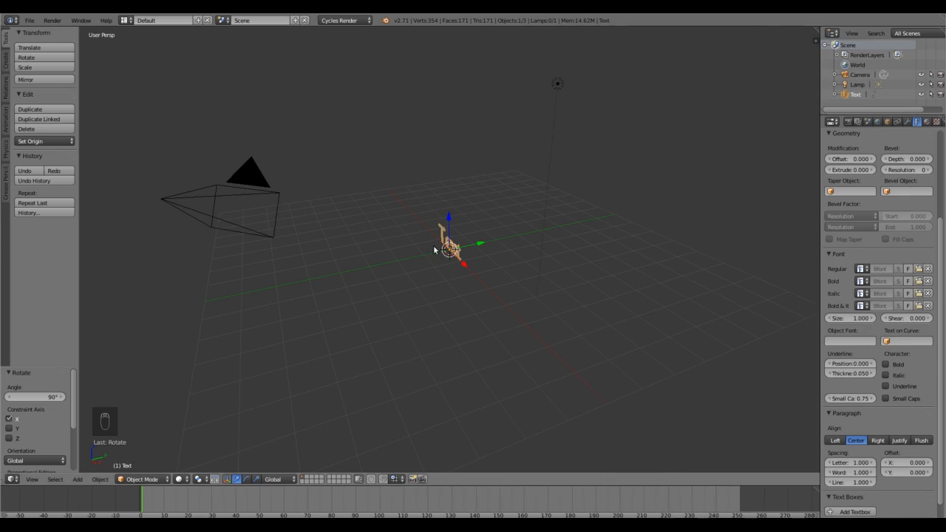
Load the KeeponTr… font file from the Stone Tutorial/Fonts folder on the Active drive as the text's regular font
{"action": "scroll", "coordinate": [463, 296], "scroll_direction": "up", "scroll_amount": 6}
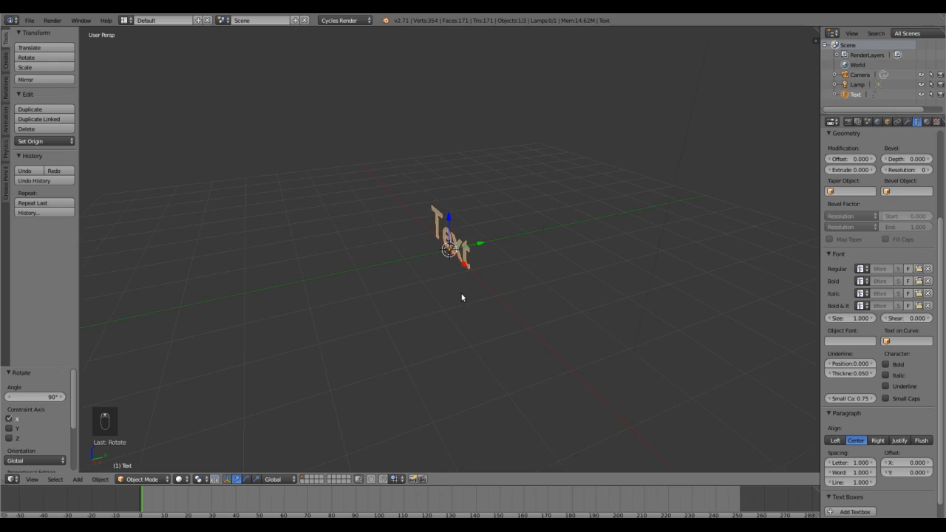
{"action": "mouse_move", "coordinate": [481, 296]}
{"action": "middle_mouse_down"}
{"action": "mouse_move", "coordinate": [490, 291]}
{"action": "mouse_move", "coordinate": [477, 281]}
{"action": "middle_mouse_up"}
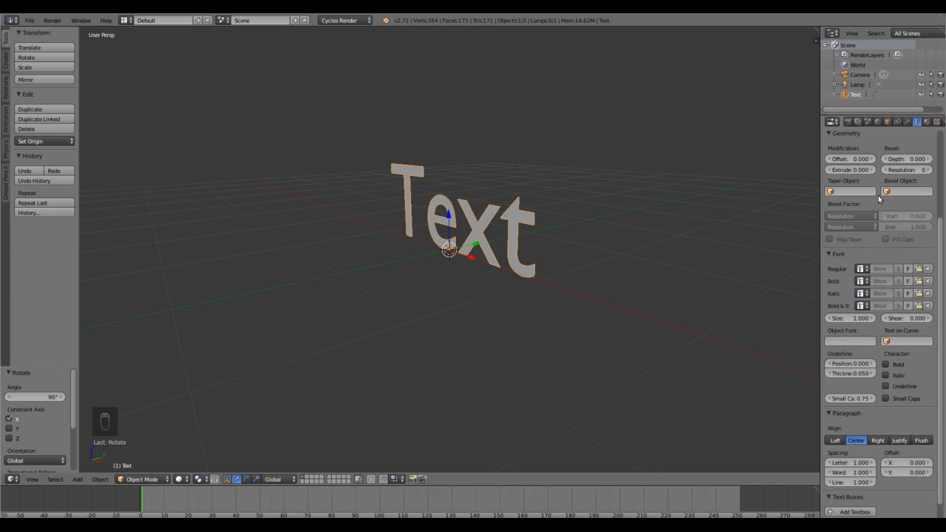
{"action": "left_click", "coordinate": [920, 269]}
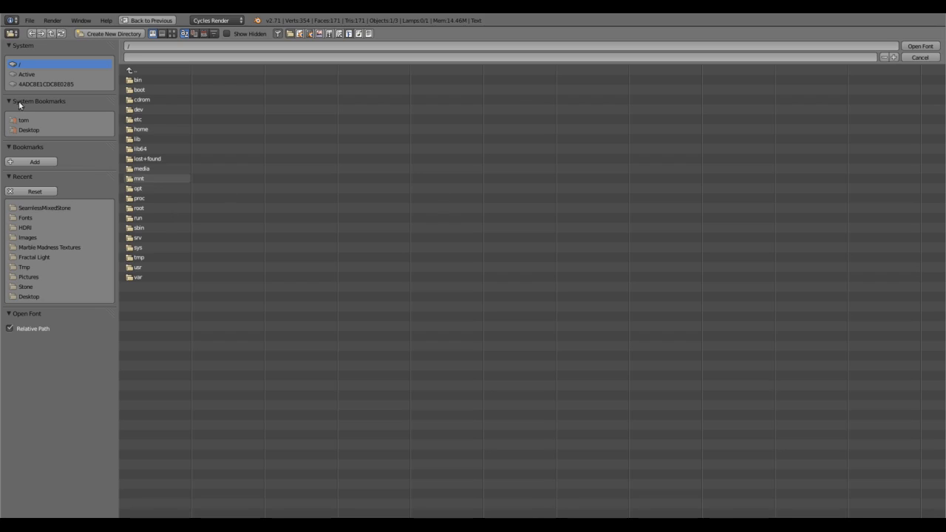
{"action": "left_click", "coordinate": [26, 75]}
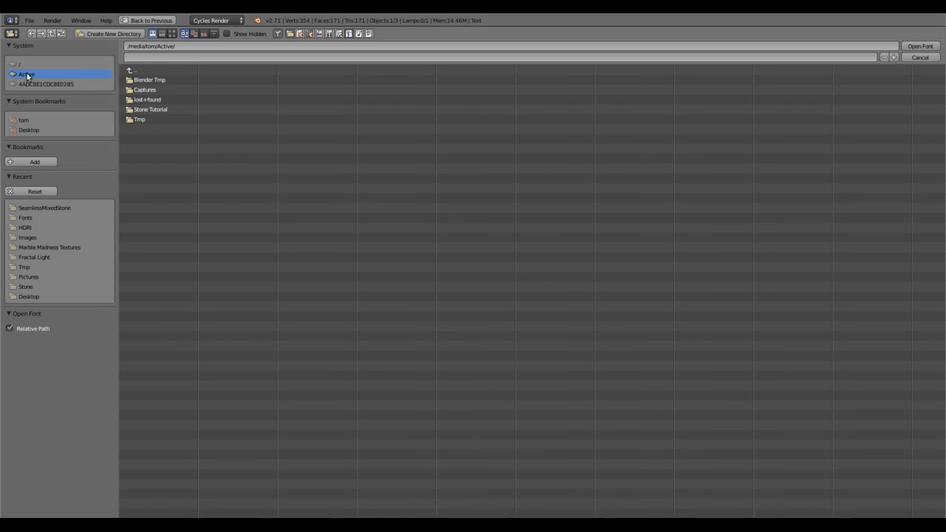
{"action": "left_click", "coordinate": [161, 111]}
{"action": "left_click", "coordinate": [141, 79]}
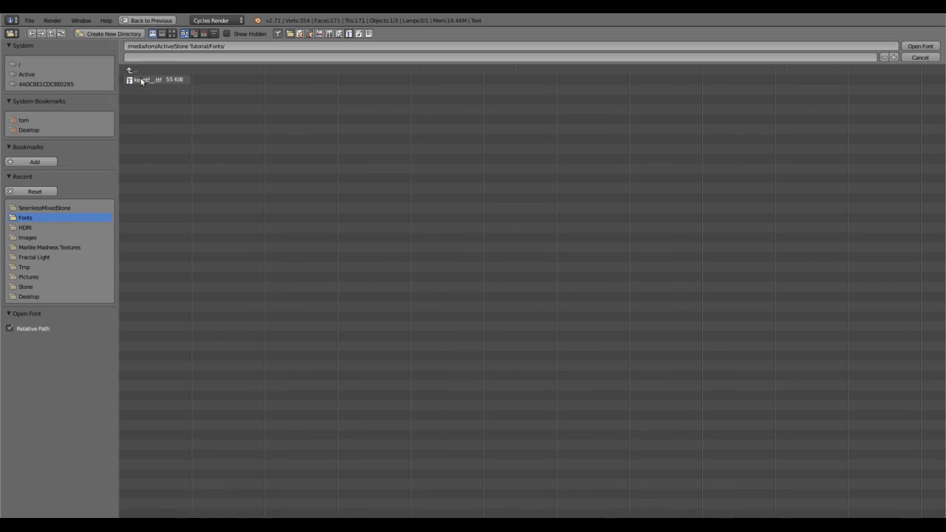
{"action": "double_click", "coordinate": [144, 80]}
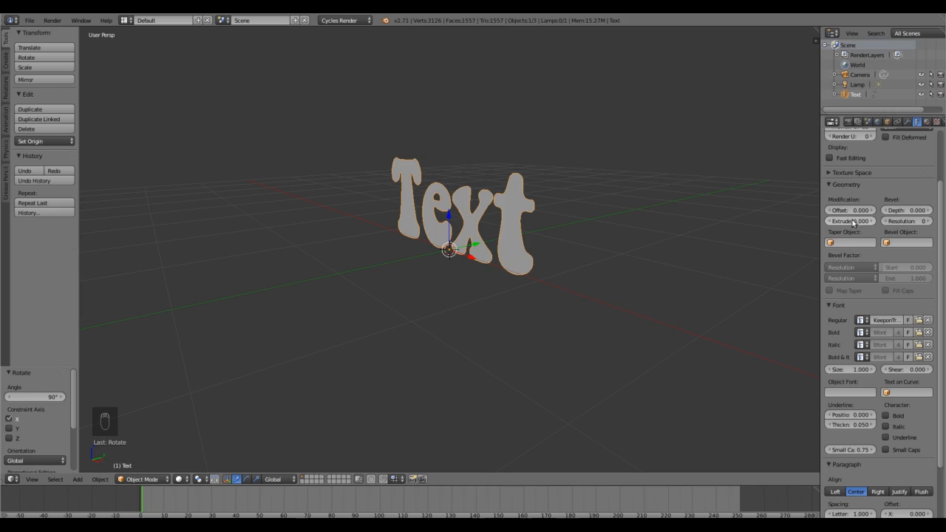
Extrude the text by 0.071 and set its bevel depth to 0.004
{"action": "left_click_drag", "start_coordinate": [851, 221], "coordinate": [894, 221]}
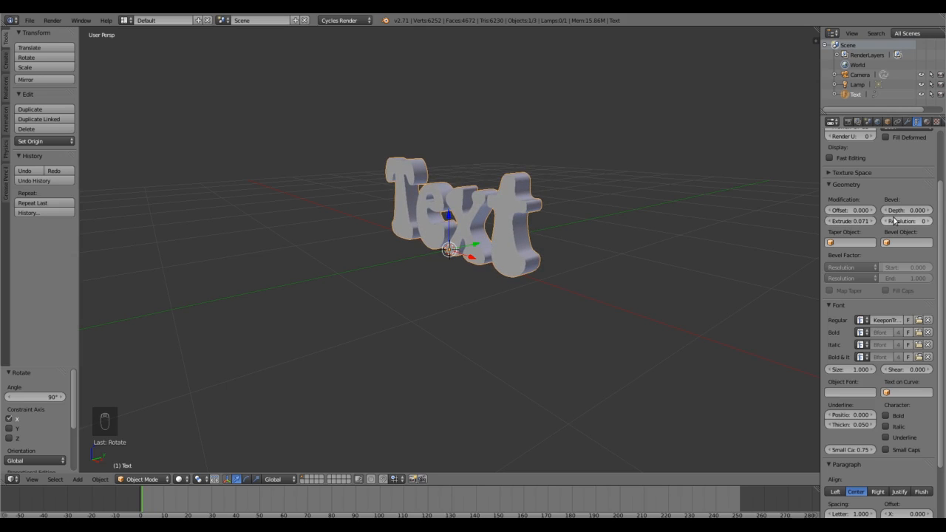
{"action": "scroll", "coordinate": [561, 278], "scroll_direction": "up", "scroll_amount": 3}
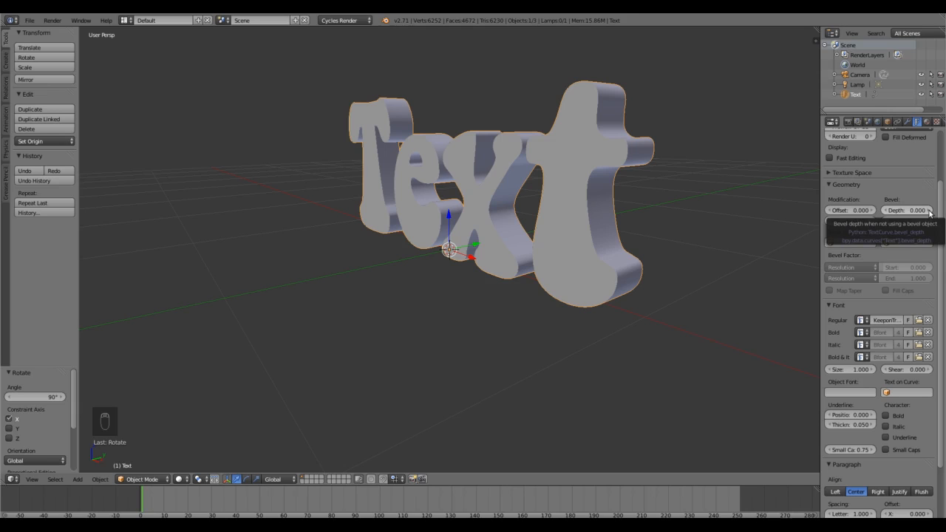
{"action": "left_click", "coordinate": [929, 211]}
{"action": "left_click", "coordinate": [929, 211]}
{"action": "left_click", "coordinate": [929, 211]}
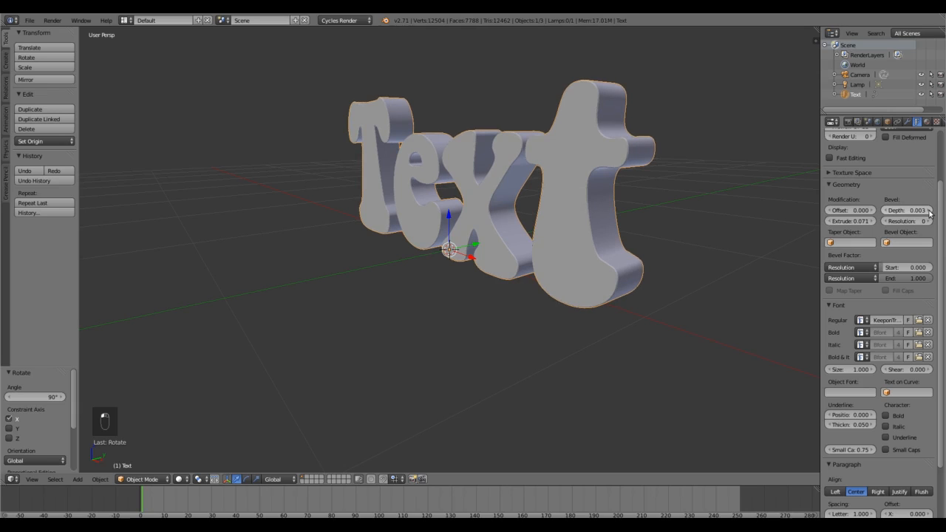
{"action": "left_click", "coordinate": [929, 211]}
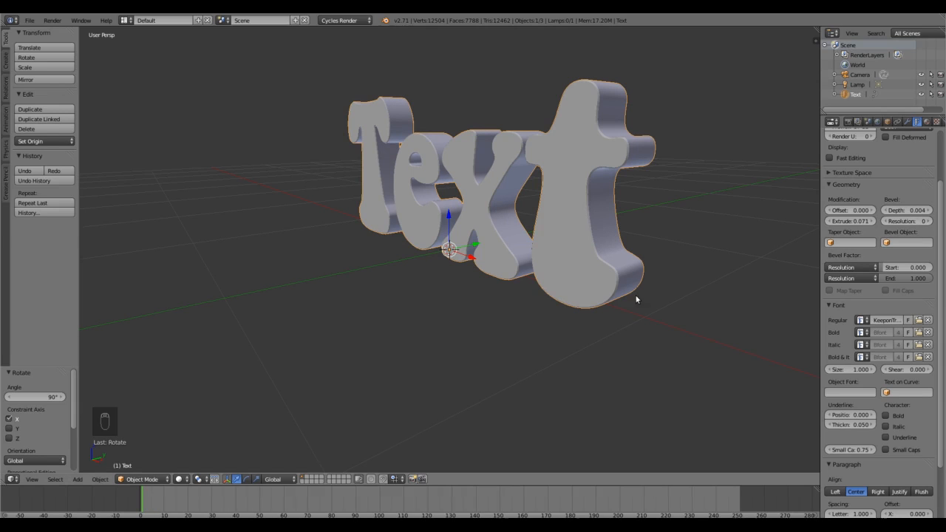
Set the text's bevel resolution to 4
{"action": "left_click", "coordinate": [929, 223]}
{"action": "left_click", "coordinate": [929, 222]}
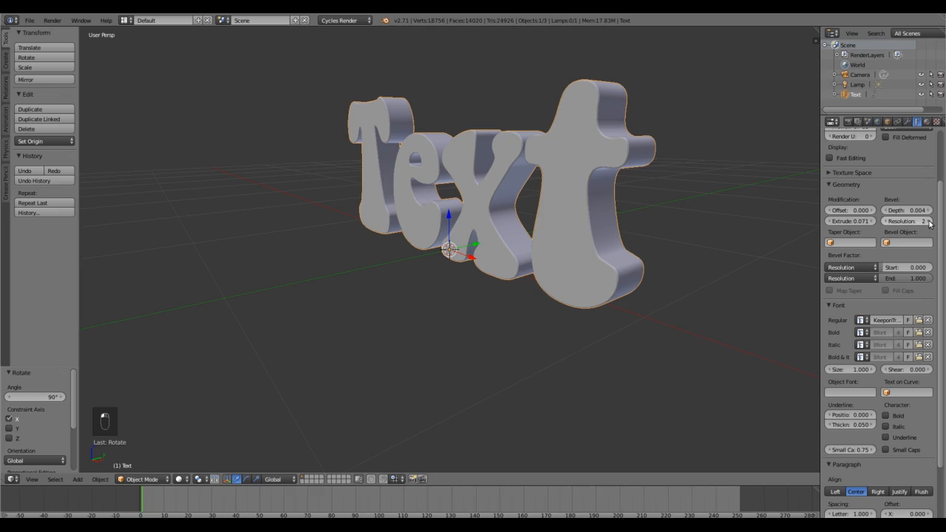
{"action": "left_click", "coordinate": [929, 223]}
{"action": "left_click", "coordinate": [929, 223]}
{"action": "left_click", "coordinate": [929, 223]}
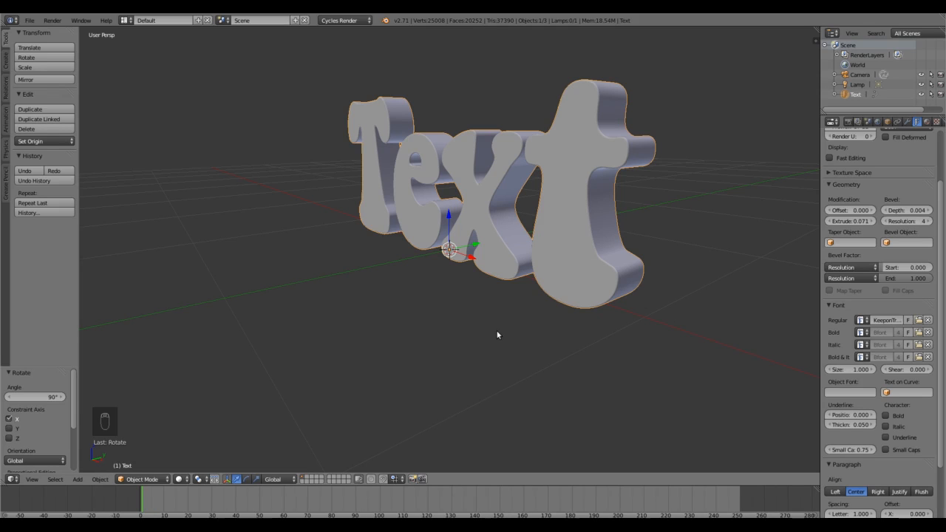
Replace the text object's default wording with STONE in Edit Mode and return to Object Mode
{"action": "key", "text": "Tab"}
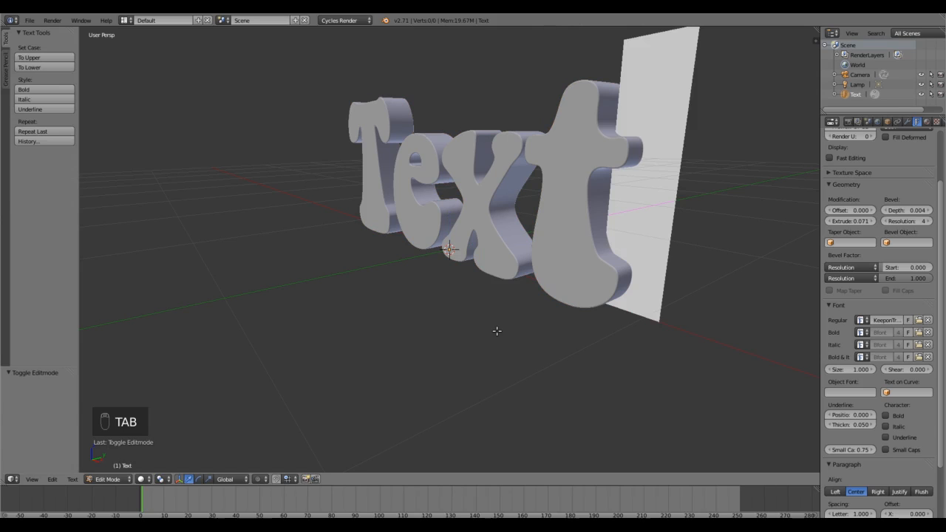
{"action": "key", "text": "BackSpace"}
{"action": "key", "text": "BackSpace"}
{"action": "key", "text": "BackSpace"}
{"action": "key", "text": "BackSpace"}
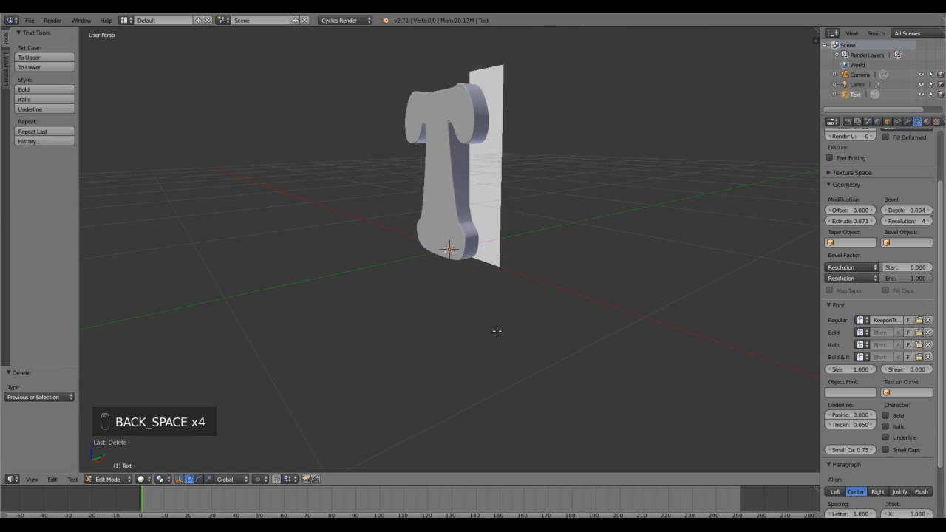
{"action": "key", "text": "BackSpace"}
{"action": "type", "text": "STONE"}
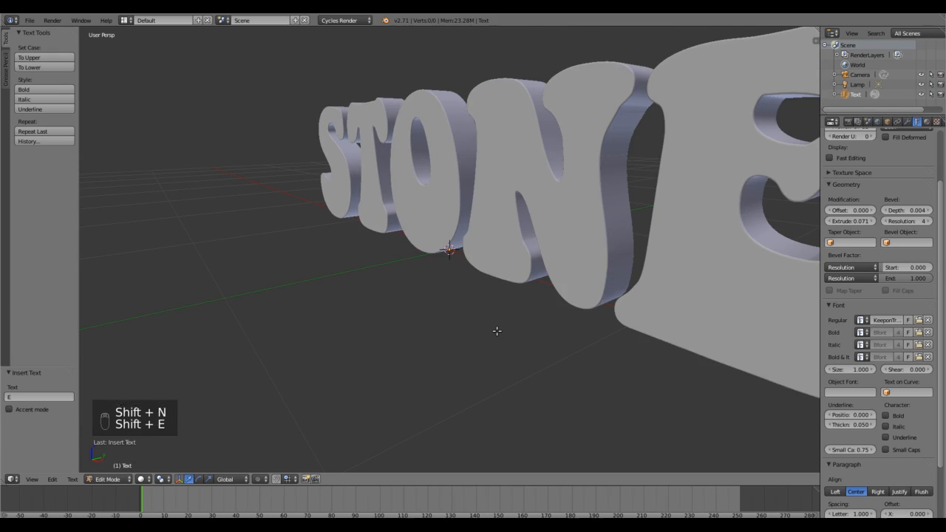
{"action": "key", "text": "Tab"}
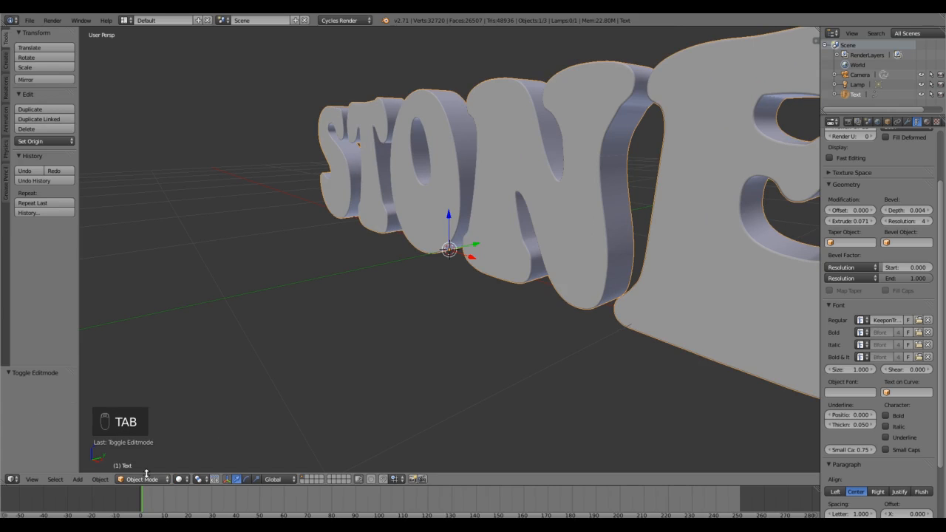
Widen the properties area and add a new material to the STONE text
{"action": "scroll", "coordinate": [350, 347], "scroll_direction": "down", "scroll_amount": 4}
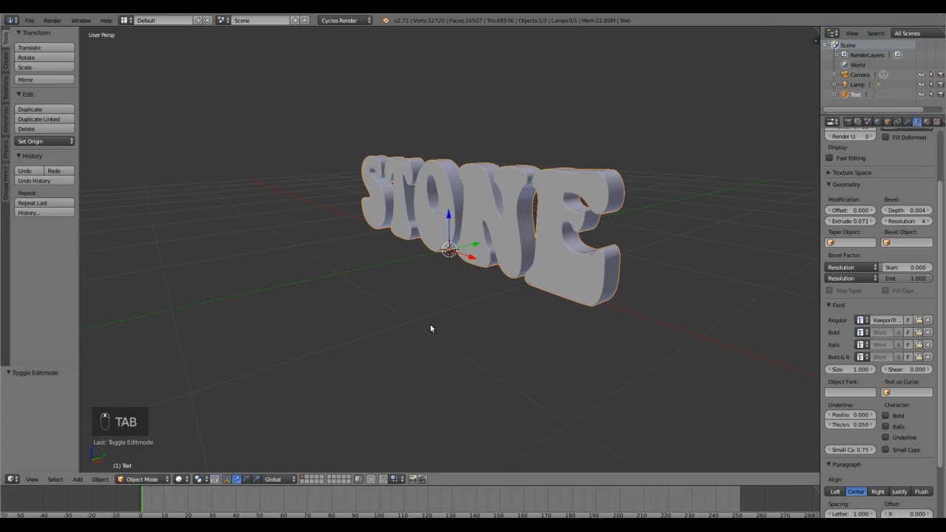
{"action": "middle_click_drag", "start_coordinate": [433, 323], "coordinate": [463, 329]}
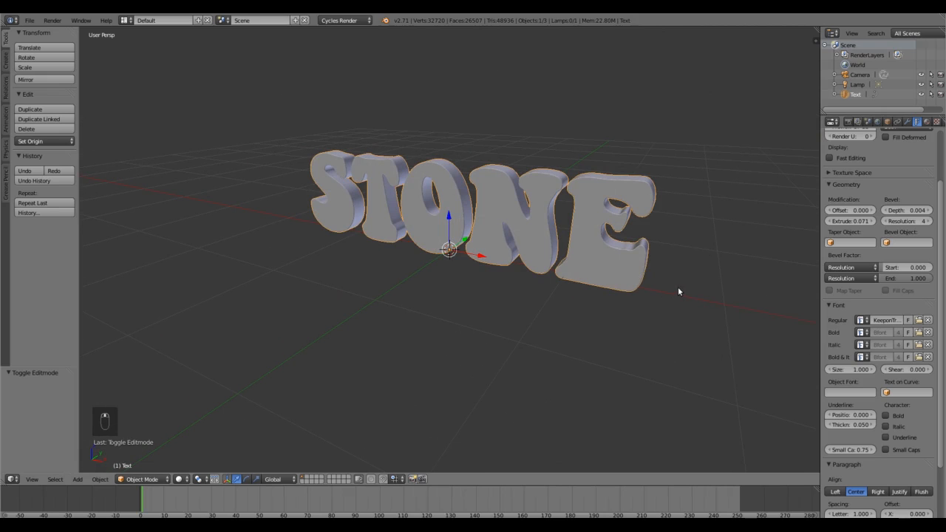
{"action": "middle_click_drag", "start_coordinate": [677, 287], "coordinate": [654, 283]}
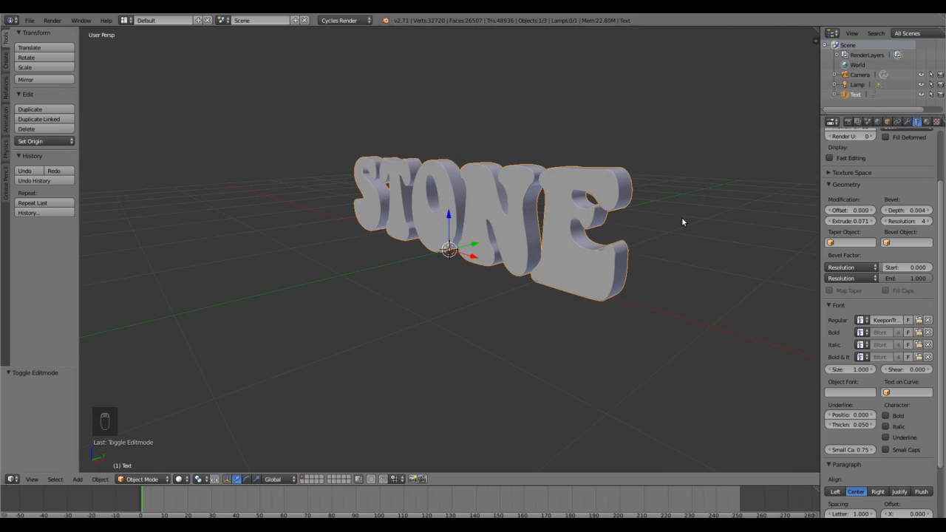
{"action": "left_click", "coordinate": [927, 122]}
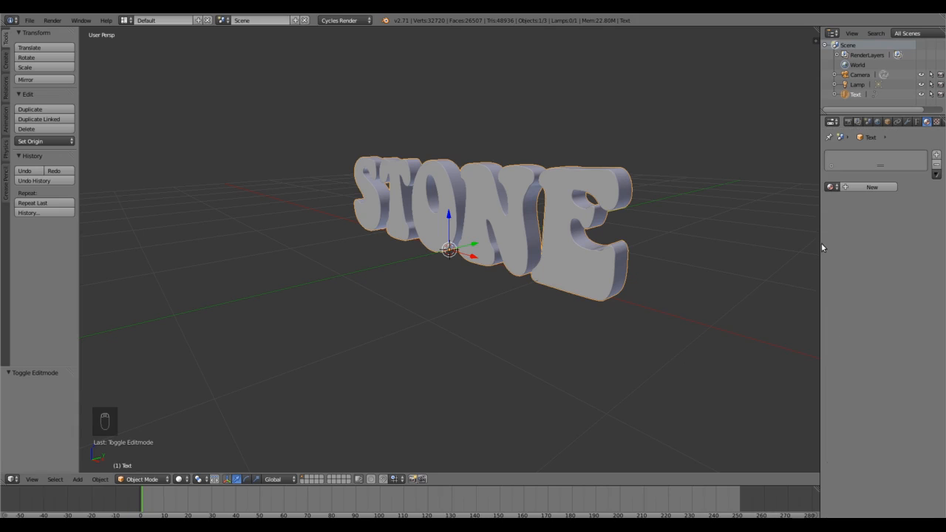
{"action": "left_click_drag", "start_coordinate": [822, 245], "coordinate": [788, 246]}
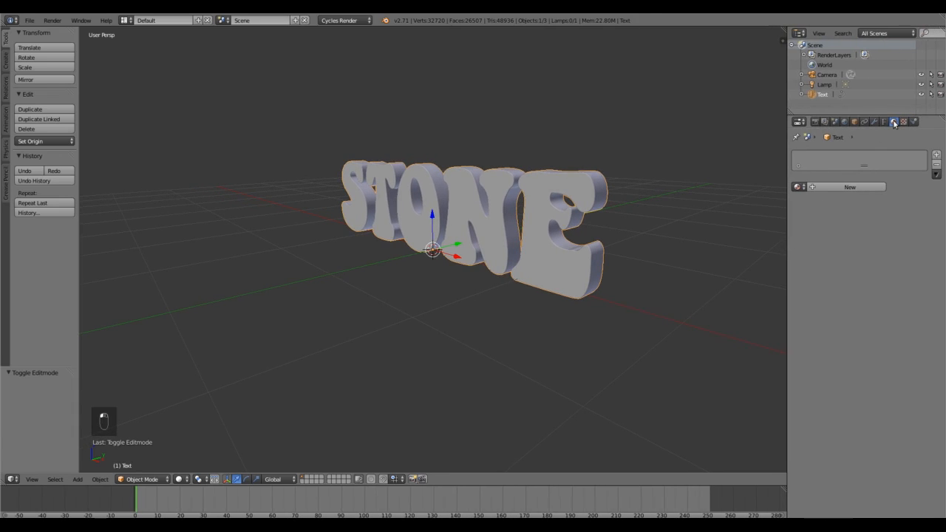
{"action": "left_click", "coordinate": [847, 187]}
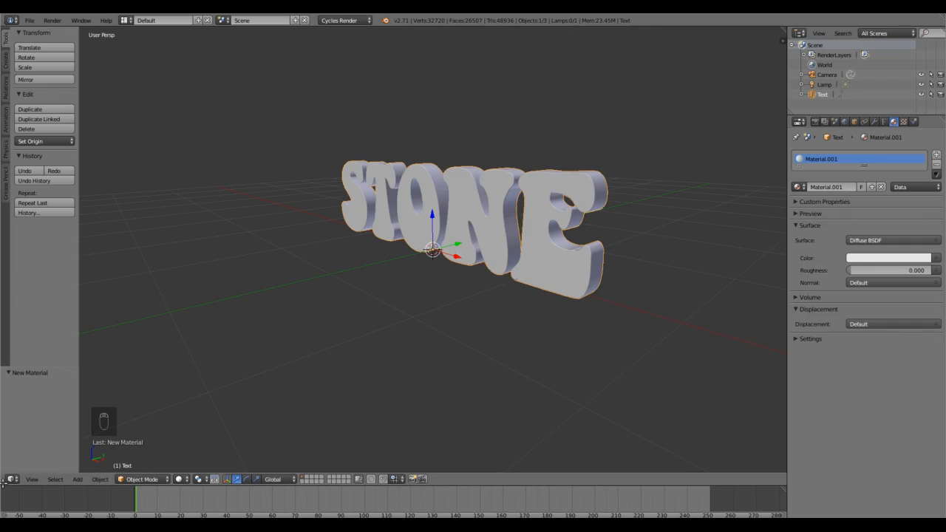
Split the 3D view and change the new area to a Node Editor with its properties sidebar hidden
{"action": "left_click_drag", "start_coordinate": [3, 482], "coordinate": [17, 464]}
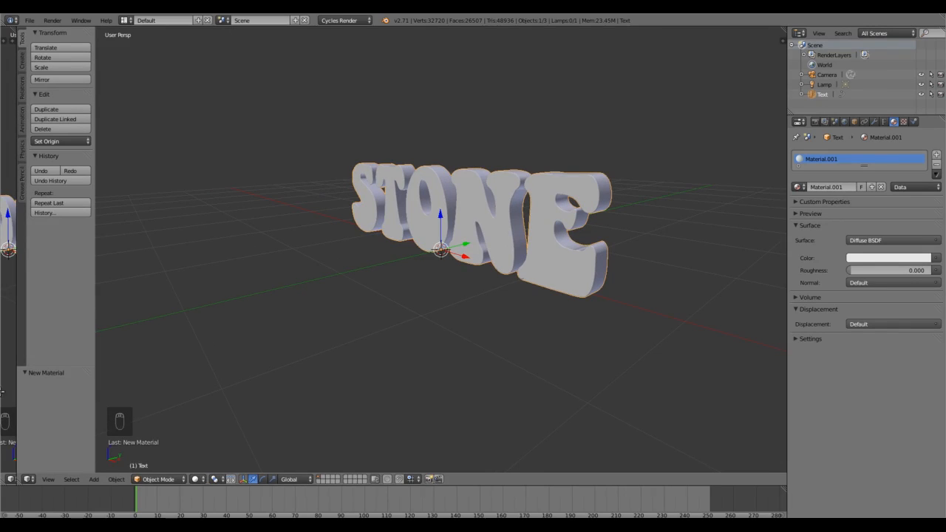
{"action": "left_click_drag", "start_coordinate": [1, 392], "coordinate": [339, 415]}
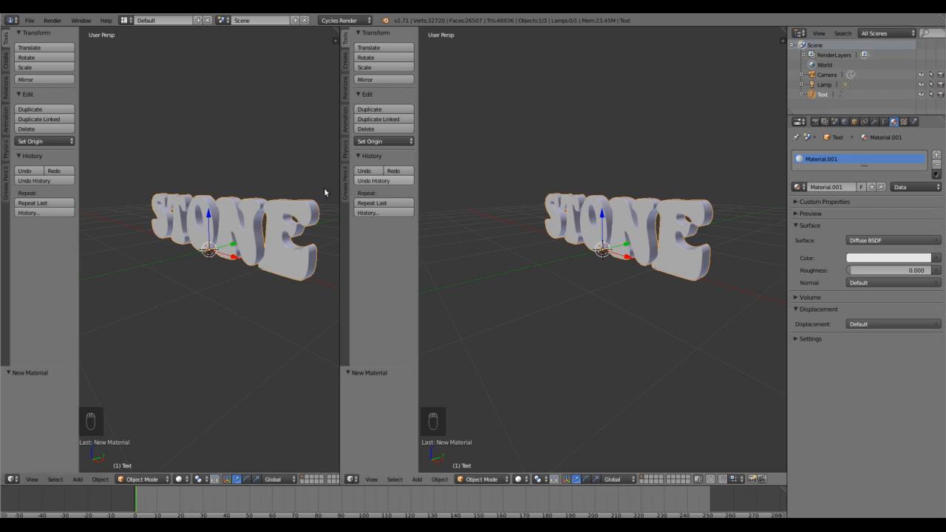
{"action": "left_click", "coordinate": [12, 480]}
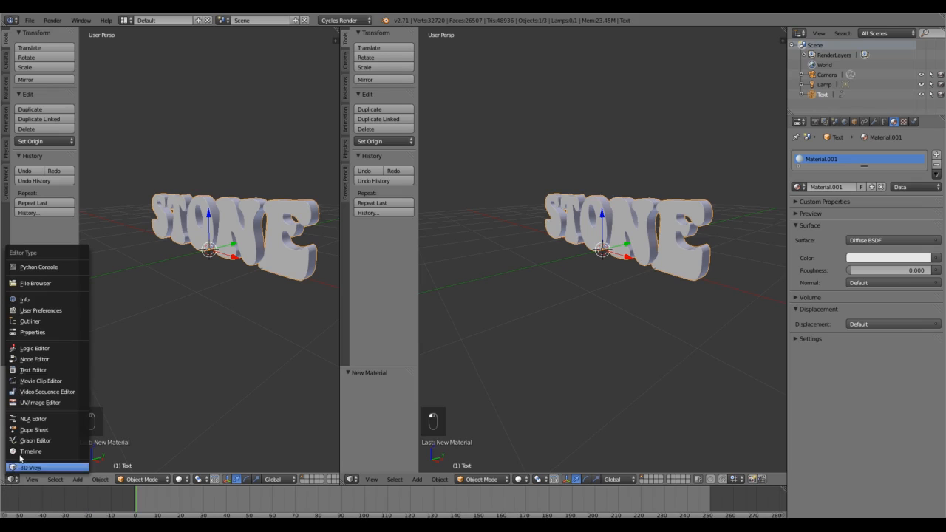
{"action": "left_click", "coordinate": [30, 360]}
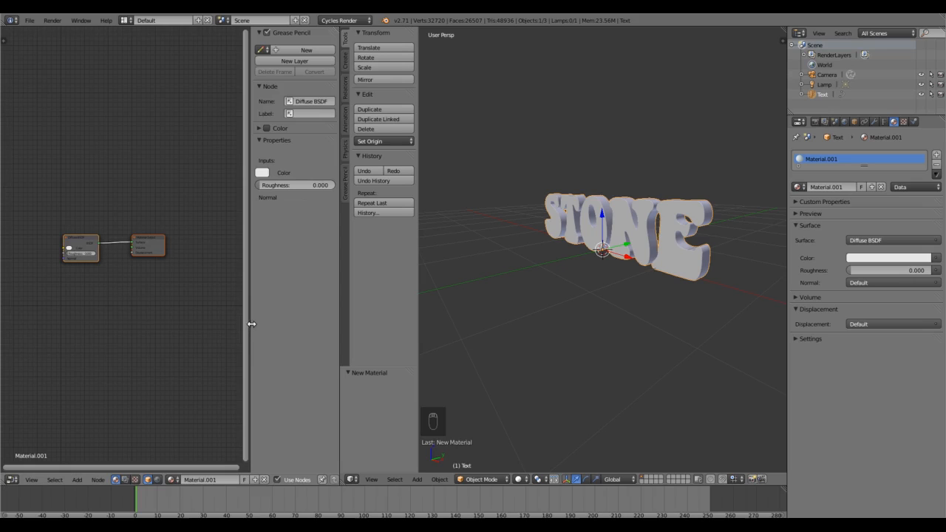
{"action": "left_click_drag", "start_coordinate": [250, 323], "coordinate": [363, 317]}
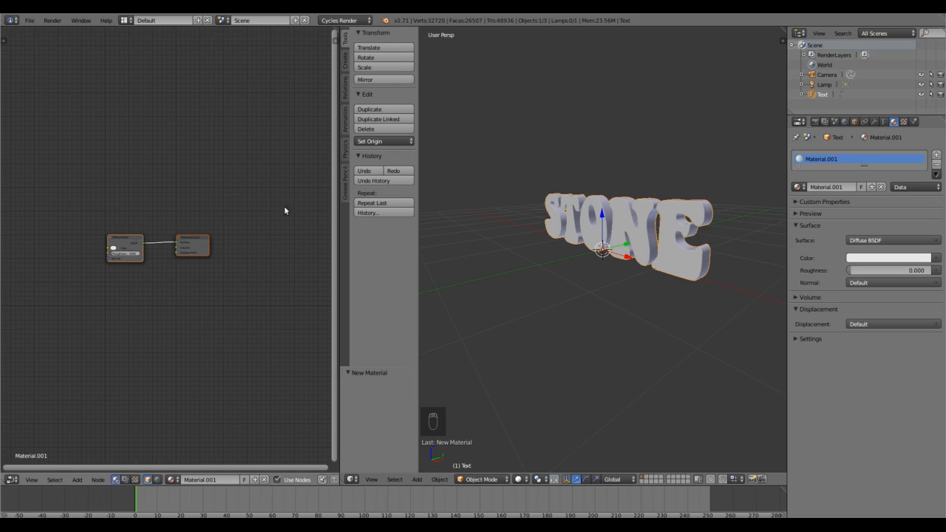
{"action": "scroll", "coordinate": [237, 344], "scroll_direction": "up", "scroll_amount": 5}
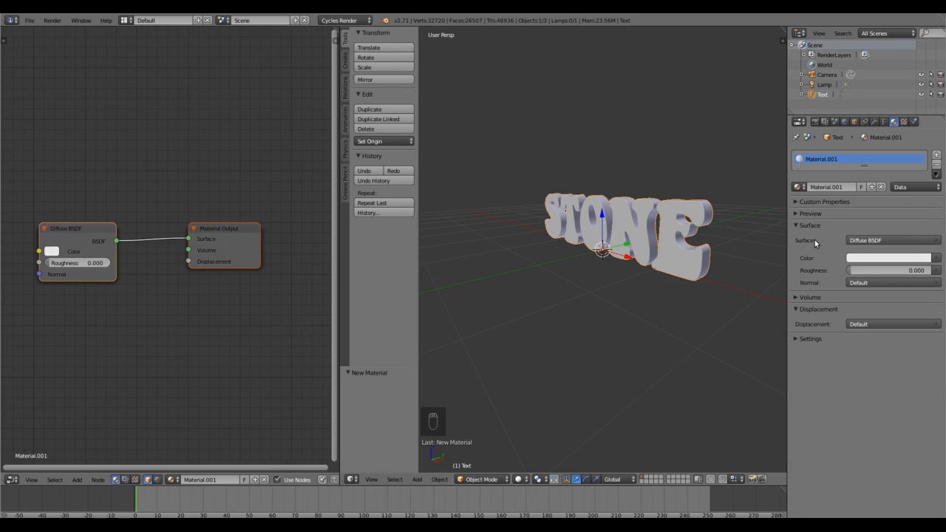
Set the Diffuse BSDF color to bright green and switch the 3D view to Material shading
{"action": "left_click", "coordinate": [900, 259]}
{"action": "left_click", "coordinate": [857, 147]}
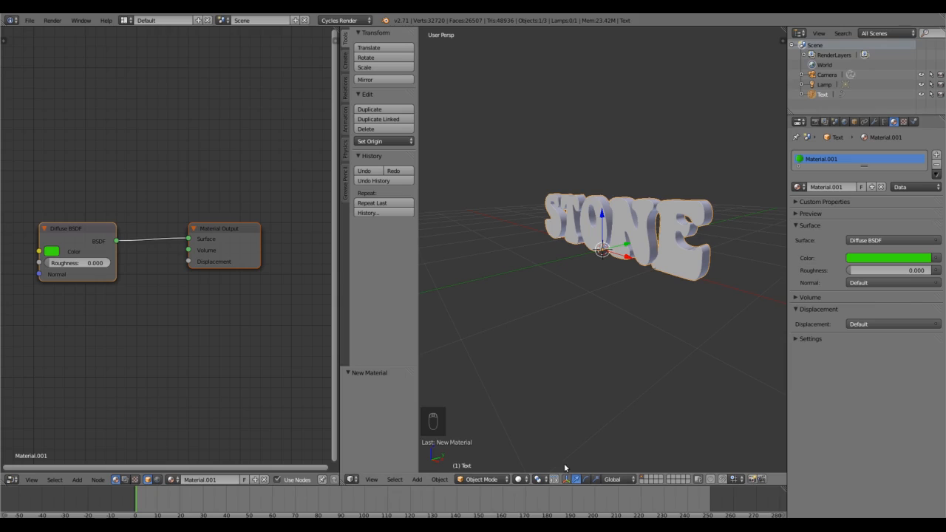
{"action": "left_click", "coordinate": [521, 479]}
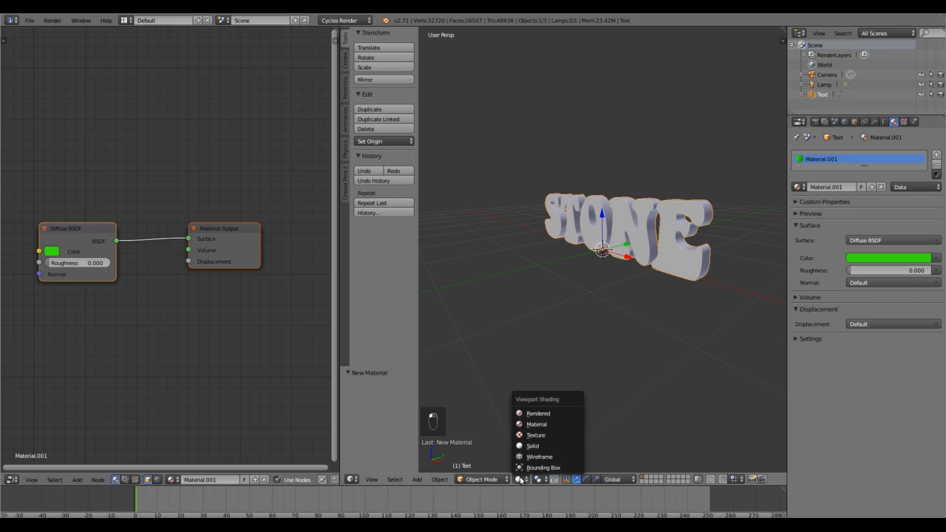
{"action": "left_click", "coordinate": [533, 425]}
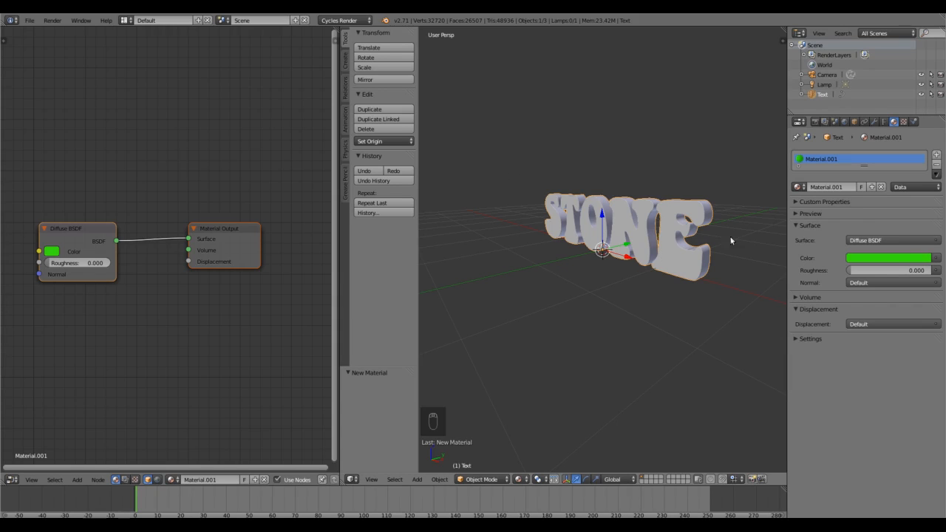
Feed the Diffuse BSDF color from an Image Texture and move both nodes closer to the Material Output node
{"action": "left_click", "coordinate": [937, 260]}
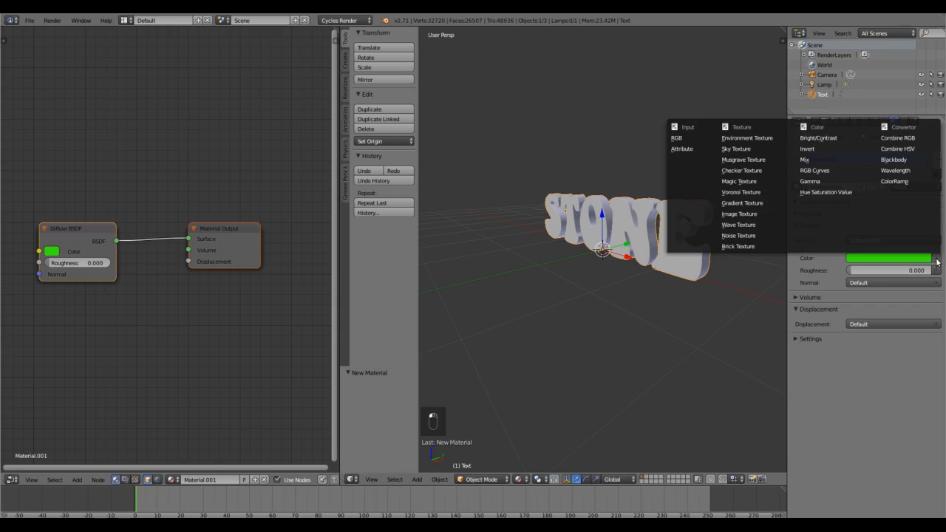
{"action": "left_click", "coordinate": [751, 214]}
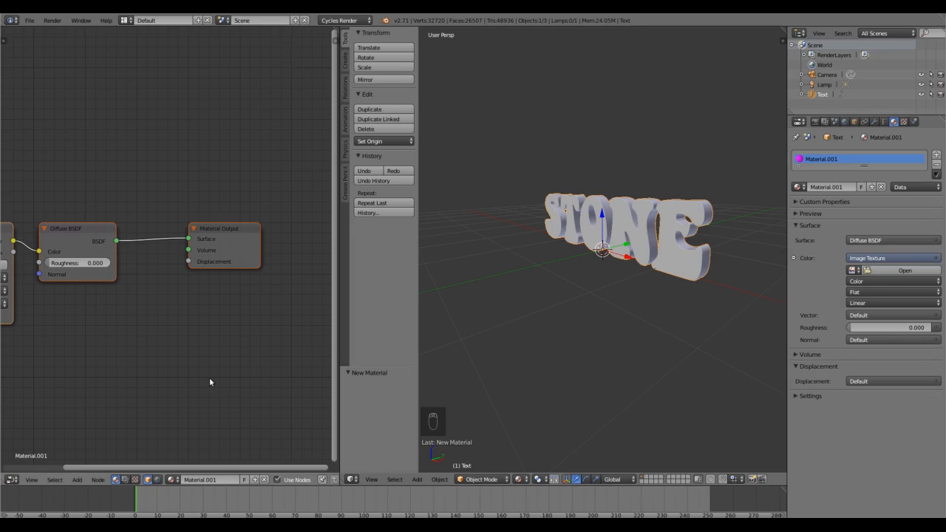
{"action": "scroll", "coordinate": [196, 370], "scroll_direction": "down", "scroll_amount": 1}
{"action": "middle_click_drag", "start_coordinate": [188, 365], "coordinate": [238, 363]}
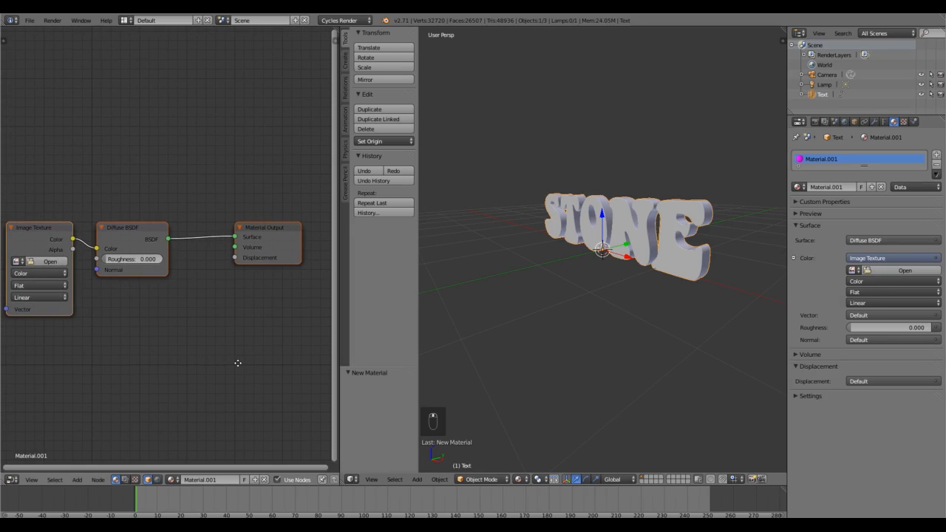
{"action": "left_click_drag", "start_coordinate": [123, 227], "coordinate": [164, 224]}
{"action": "left_click_drag", "start_coordinate": [46, 226], "coordinate": [82, 225]}
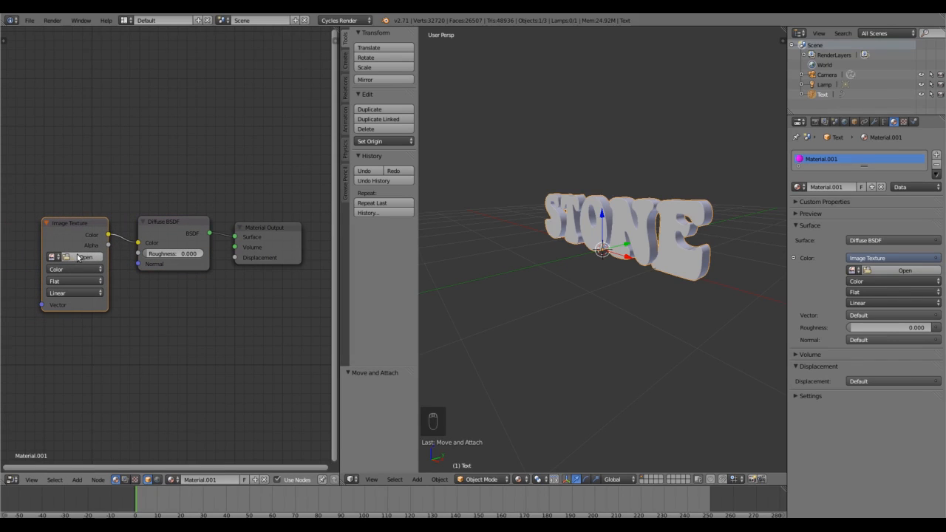
Load SeamlessMixedStone0005.jpg from the Stone Tutorial/Images/SeamlessMixedStone folder into the Image Texture, choosing it from thumbnail previews
{"action": "left_click", "coordinate": [901, 271]}
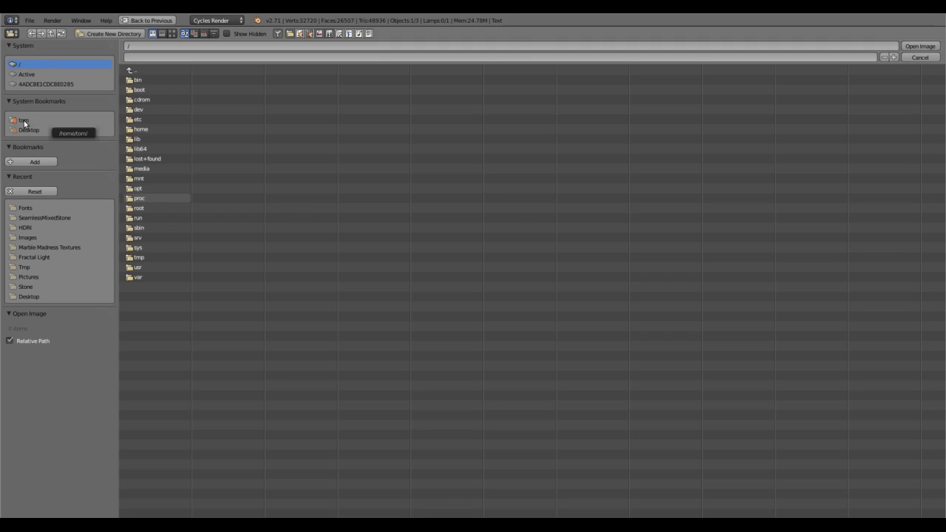
{"action": "left_click", "coordinate": [27, 75]}
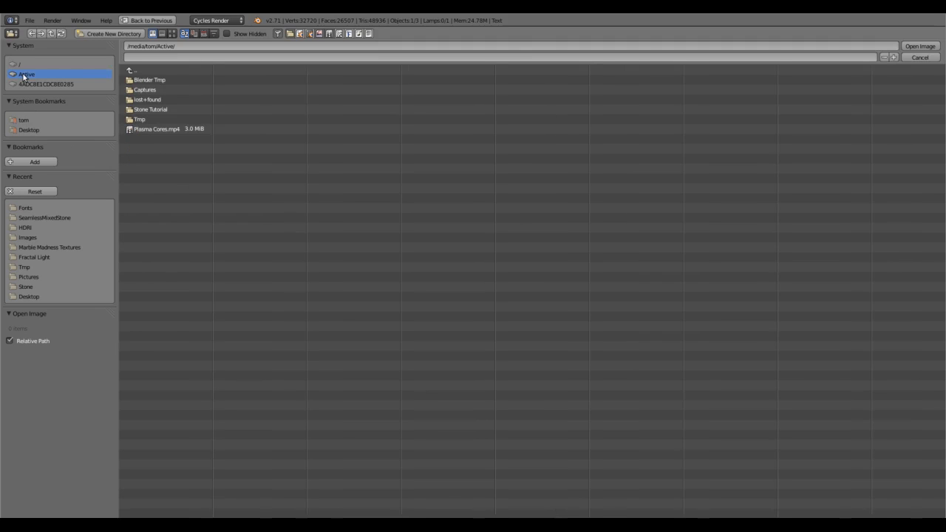
{"action": "left_click", "coordinate": [151, 111]}
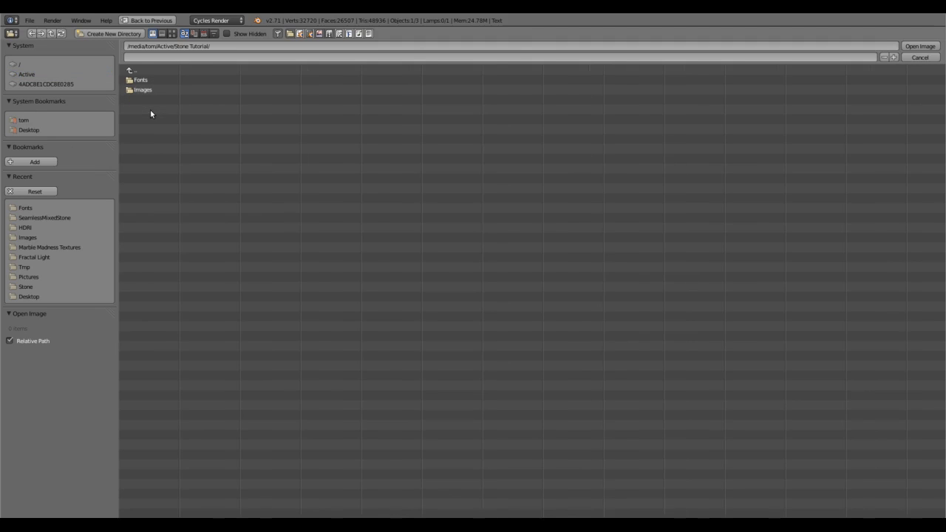
{"action": "left_click", "coordinate": [141, 90]}
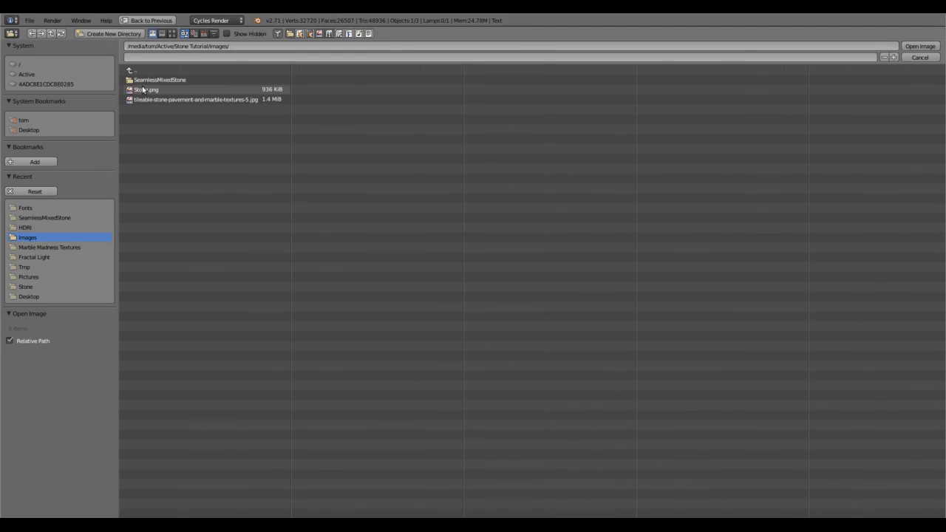
{"action": "left_click", "coordinate": [147, 80]}
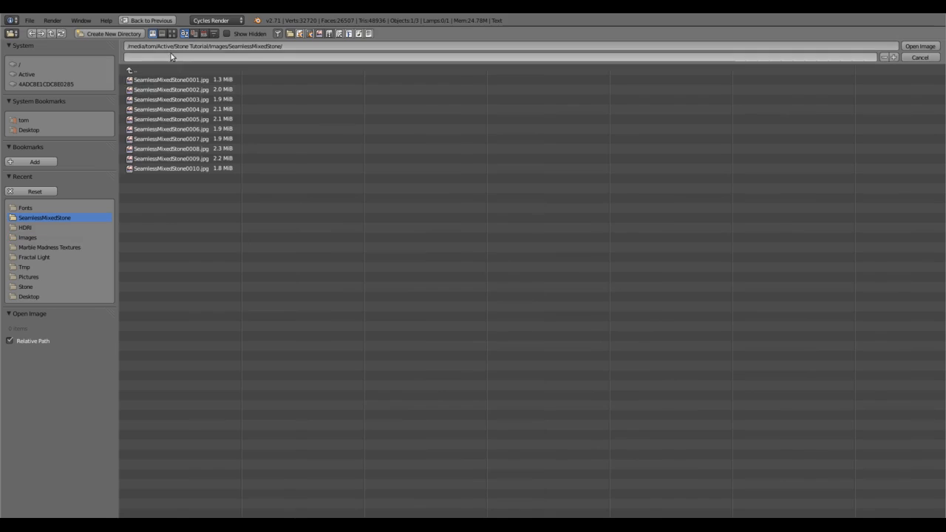
{"action": "left_click", "coordinate": [172, 33]}
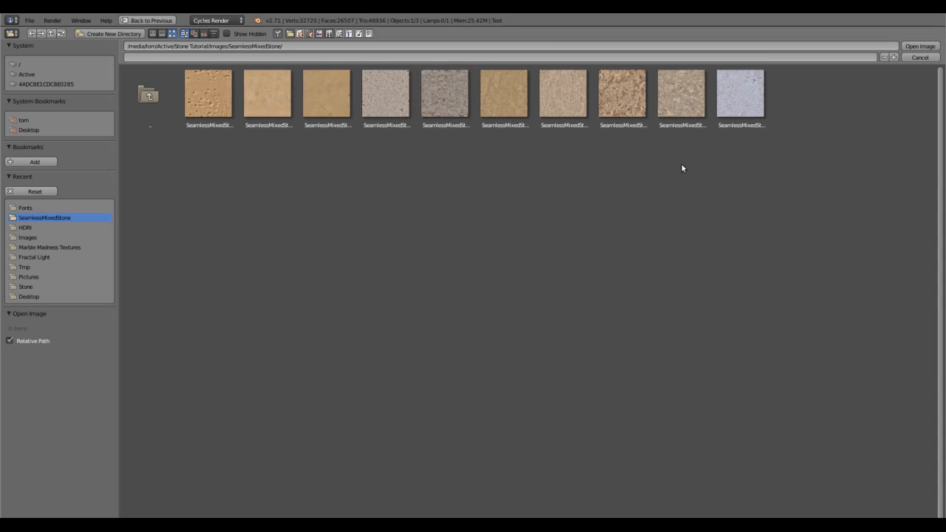
{"action": "double_click", "coordinate": [442, 94]}
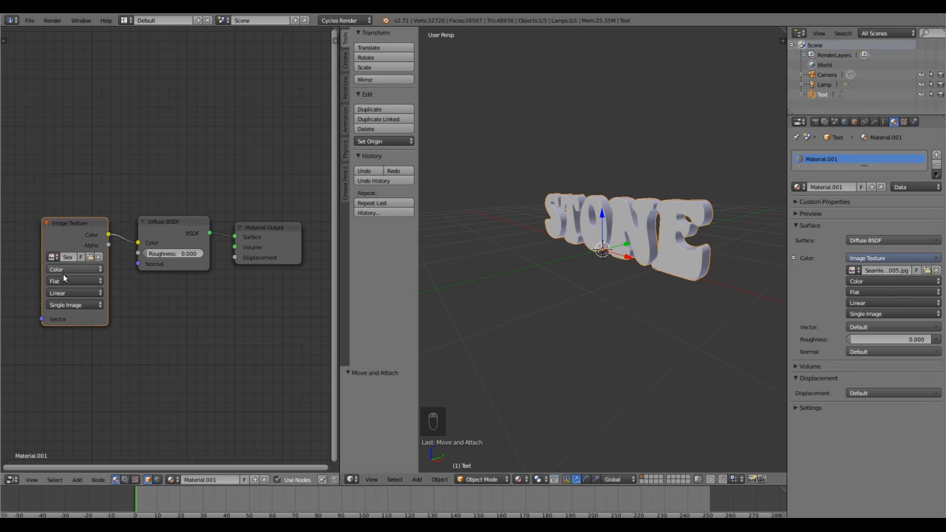
Switch the 3D view to Rendered shading and inspect the STONE text up close
{"action": "left_click", "coordinate": [520, 479]}
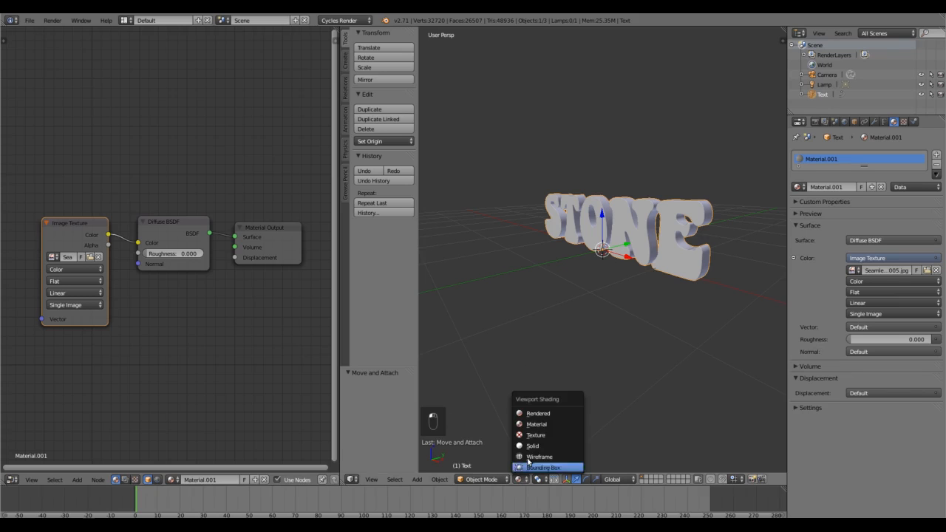
{"action": "left_click", "coordinate": [540, 414]}
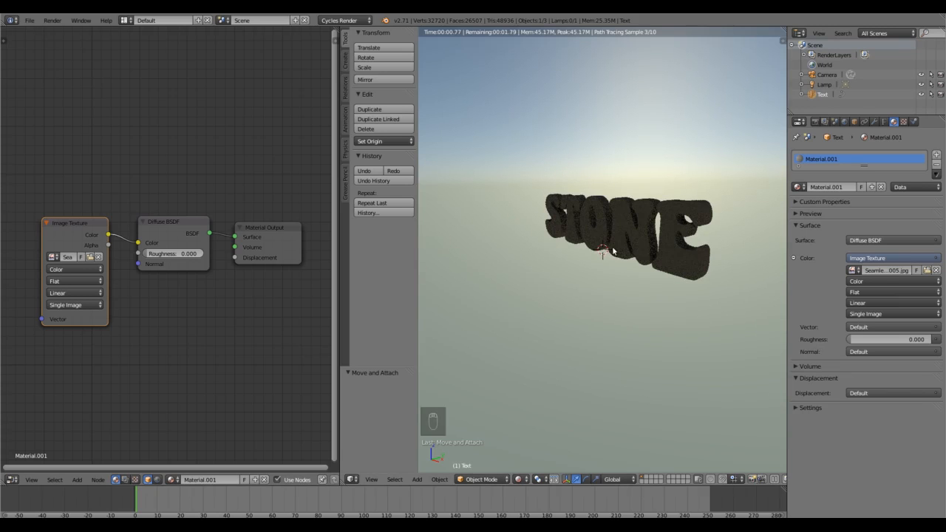
{"action": "scroll", "coordinate": [627, 286], "scroll_direction": "up", "scroll_amount": 3}
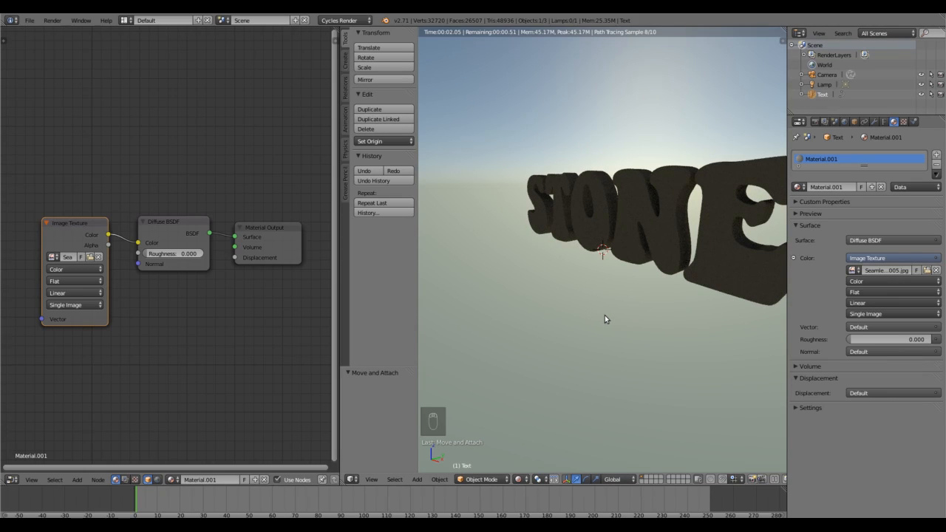
{"action": "middle_click_drag", "start_coordinate": [612, 323], "coordinate": [595, 332]}
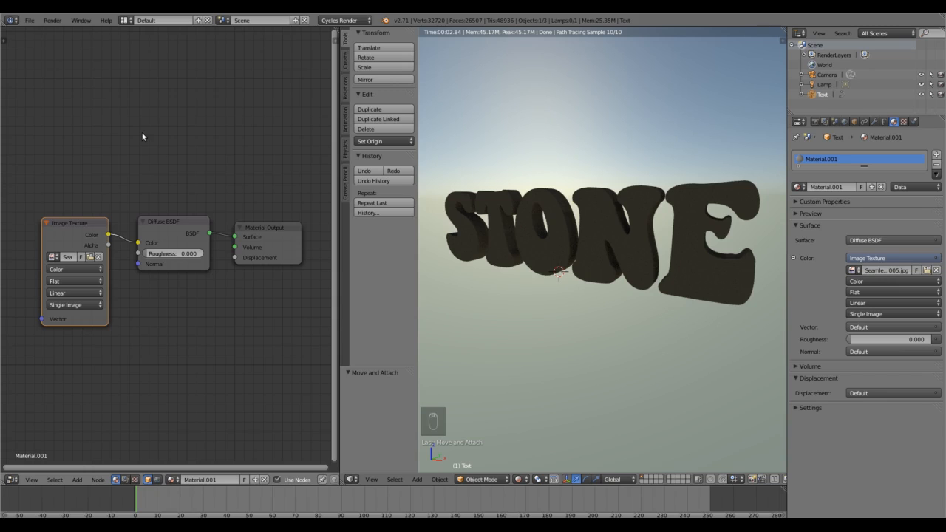
Add a Texture Coordinate node above the Image Texture and connect its Object output to the Image Texture's Vector input
{"action": "key", "text": "shift+a"}
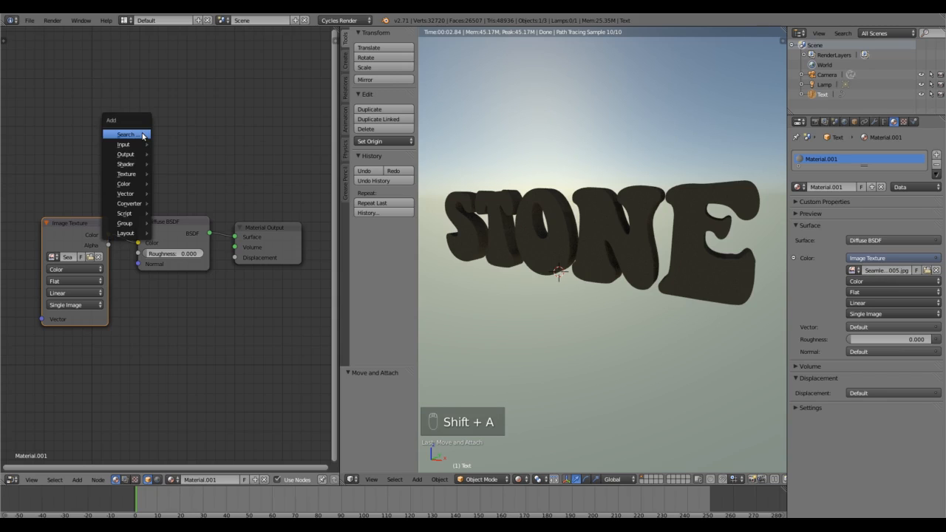
{"action": "mouse_move", "coordinate": [121, 144]}
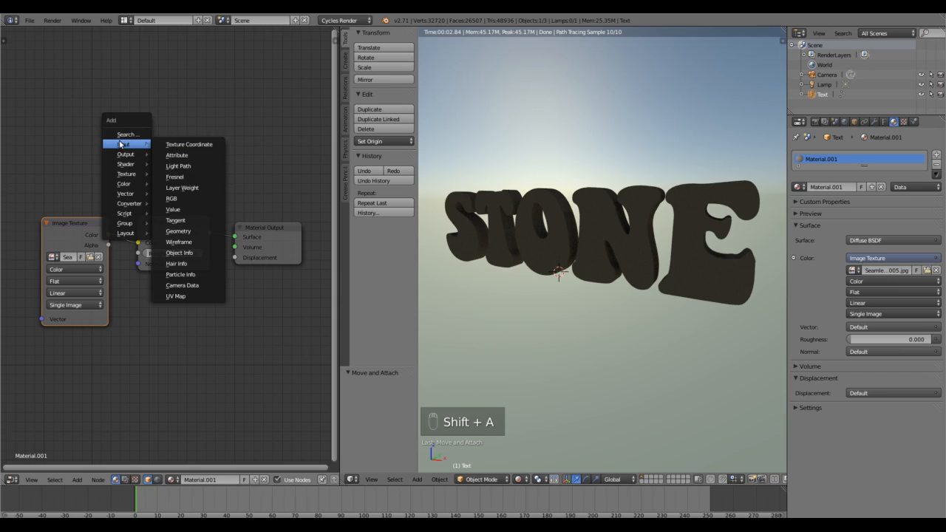
{"action": "left_click", "coordinate": [182, 145]}
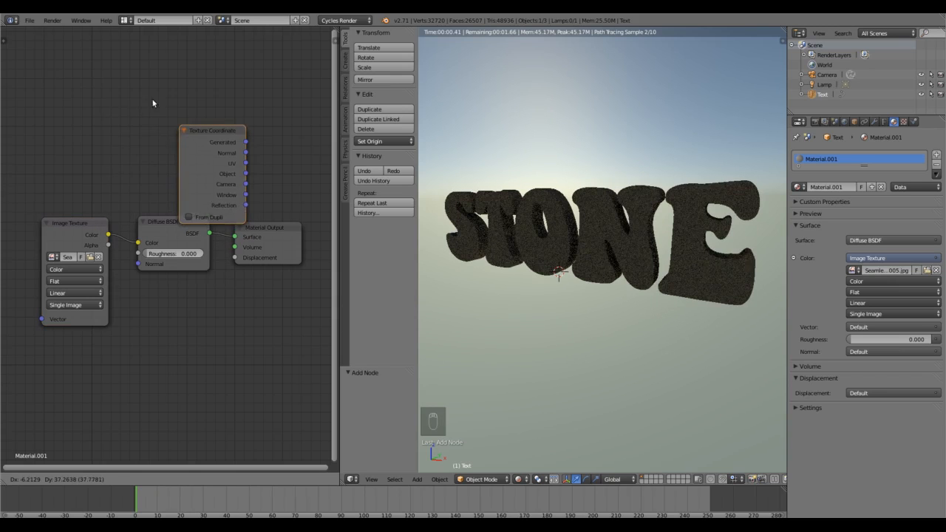
{"action": "left_click", "coordinate": [17, 69]}
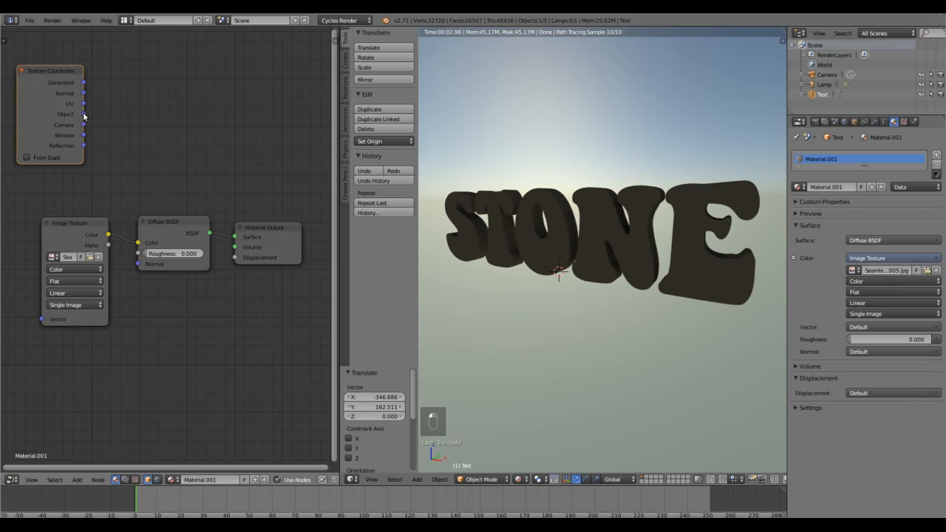
{"action": "left_click_drag", "start_coordinate": [83, 116], "coordinate": [41, 319]}
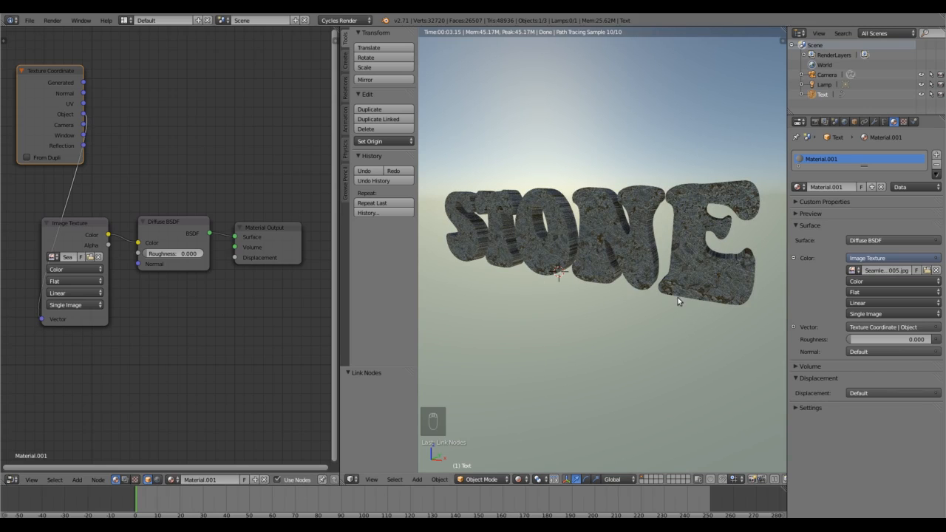
Set the Image Texture projection to Box and check the stone pattern on the sides of the letters
{"action": "middle_click_drag", "start_coordinate": [678, 297], "coordinate": [663, 308]}
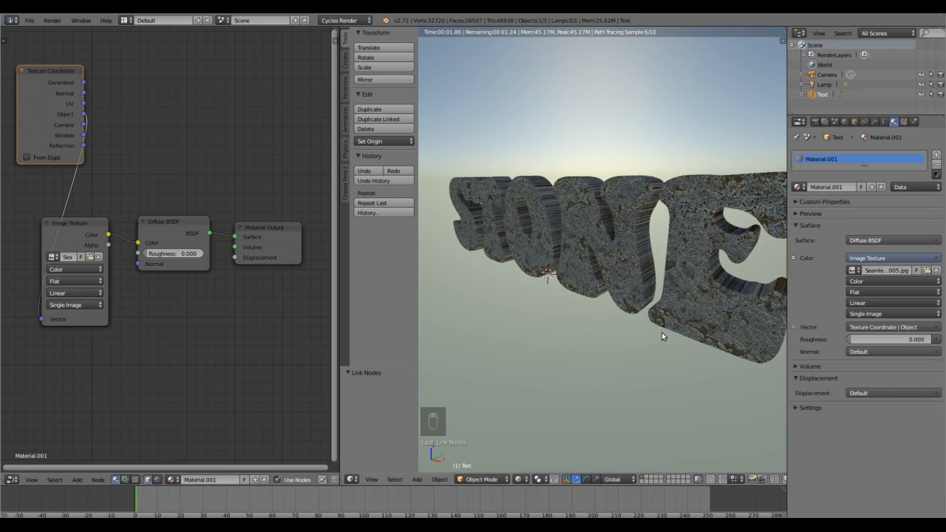
{"action": "scroll", "coordinate": [581, 393], "scroll_direction": "down", "scroll_amount": 2}
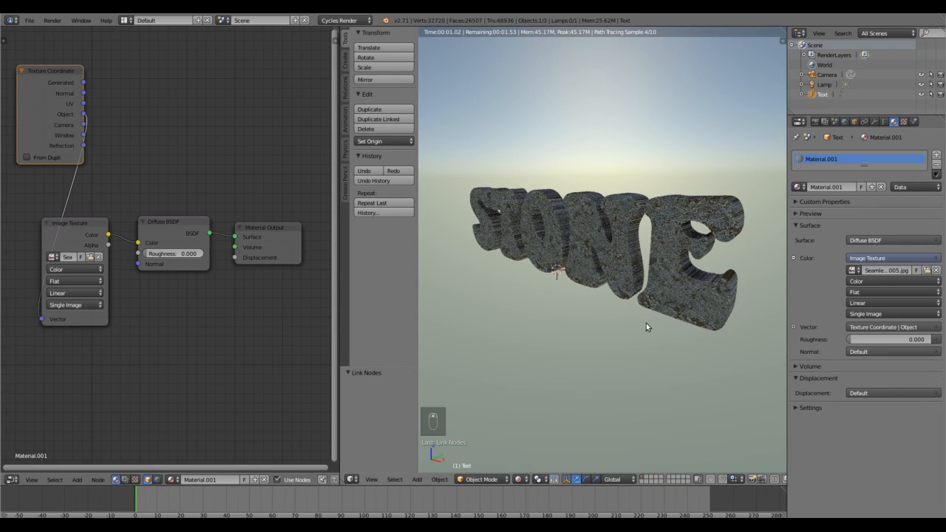
{"action": "scroll", "coordinate": [646, 323], "scroll_direction": "up", "scroll_amount": 1}
{"action": "middle_click_drag", "start_coordinate": [638, 323], "coordinate": [634, 325]}
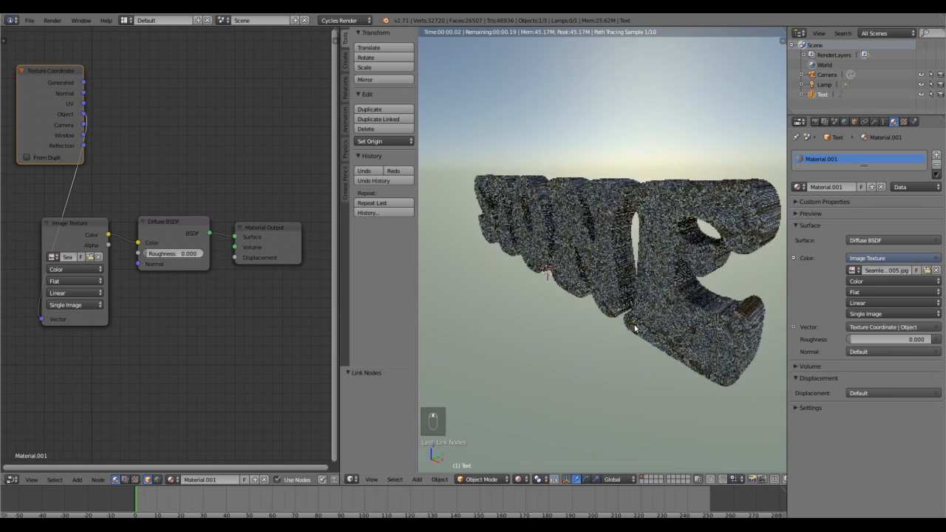
{"action": "scroll", "coordinate": [635, 328], "scroll_direction": "up", "scroll_amount": 3}
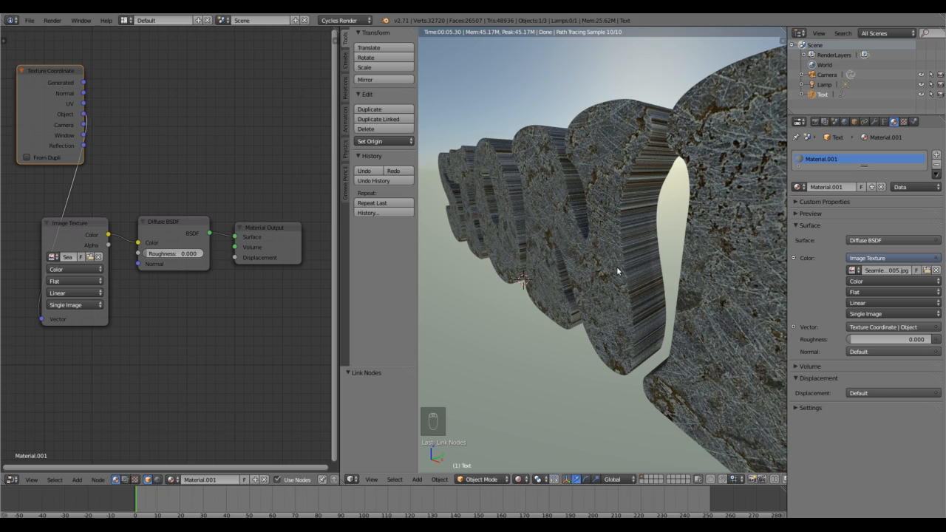
{"action": "left_click", "coordinate": [72, 282]}
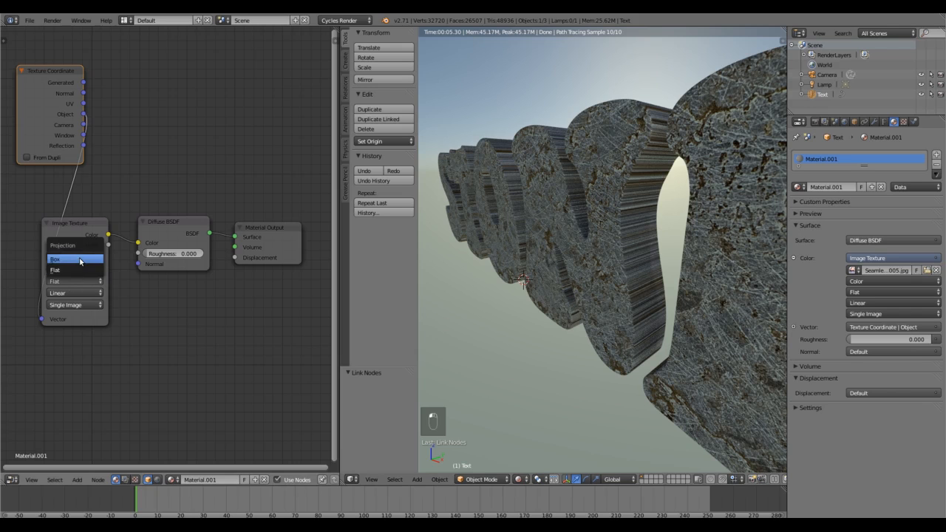
{"action": "left_click", "coordinate": [80, 260]}
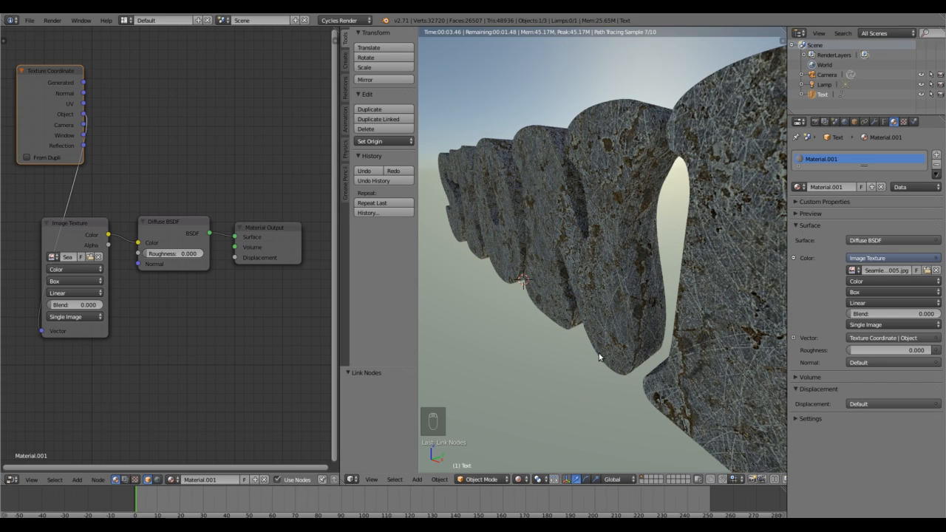
{"action": "scroll", "coordinate": [661, 326], "scroll_direction": "down", "scroll_amount": 5}
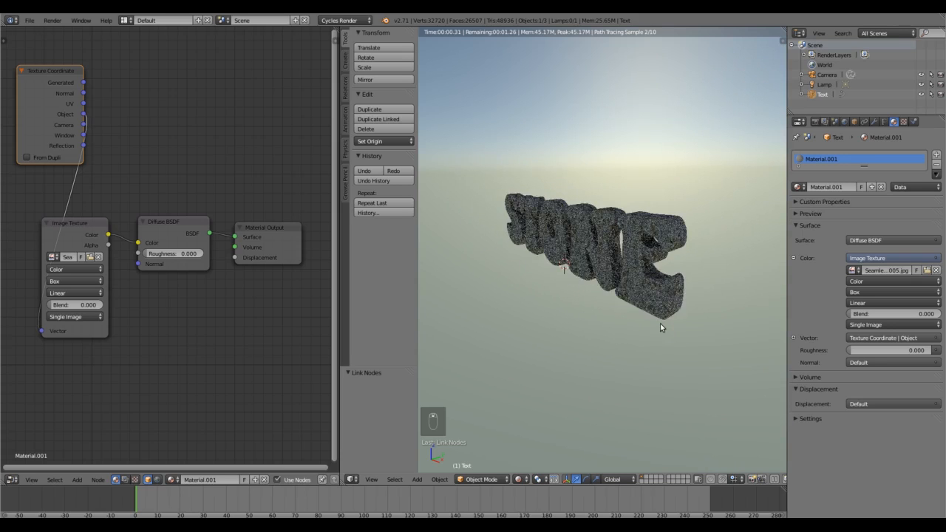
{"action": "mouse_move", "coordinate": [661, 323]}
{"action": "middle_mouse_down"}
{"action": "mouse_move", "coordinate": [600, 333]}
{"action": "mouse_move", "coordinate": [680, 320]}
{"action": "mouse_move", "coordinate": [662, 333]}
{"action": "middle_mouse_up"}
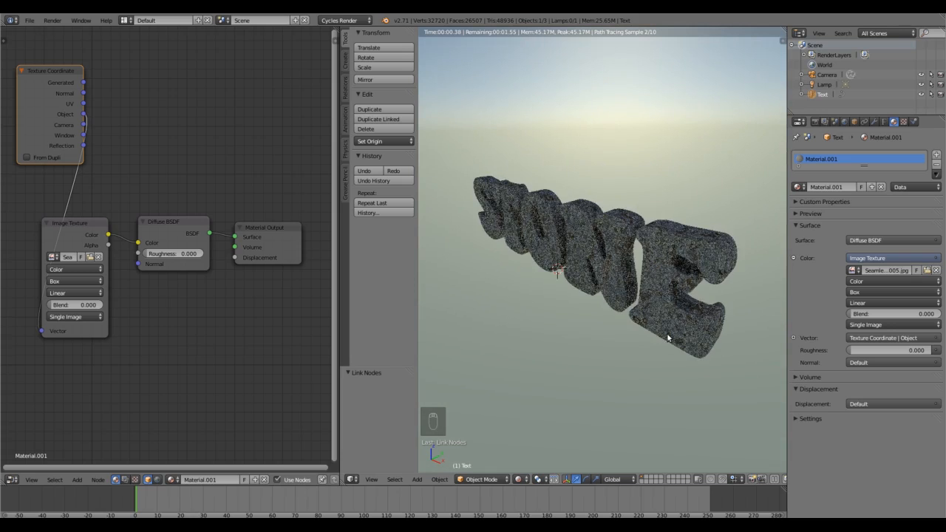
{"action": "scroll", "coordinate": [664, 338], "scroll_direction": "up", "scroll_amount": 4}
{"action": "scroll", "coordinate": [664, 337], "scroll_direction": "down", "scroll_amount": 5}
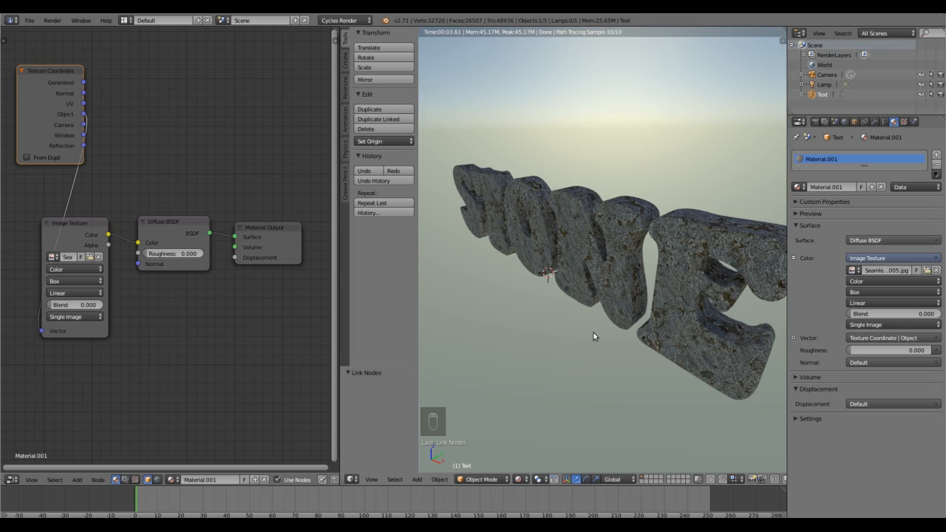
{"action": "scroll", "coordinate": [594, 332], "scroll_direction": "down", "scroll_amount": 2}
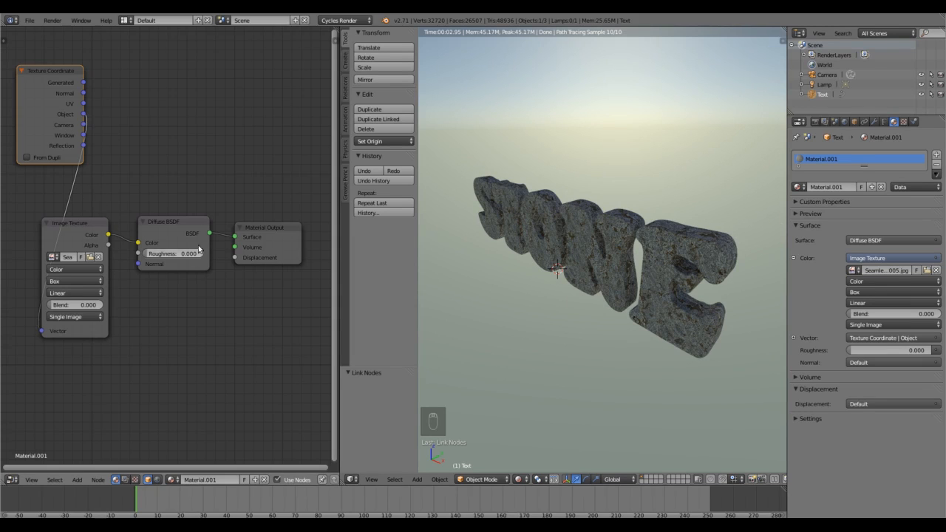
Rearrange the nodes into a compact row in the order Texture Coordinate, Image Texture, Diffuse BSDF, Material Output
{"action": "left_click_drag", "start_coordinate": [272, 232], "coordinate": [302, 238]}
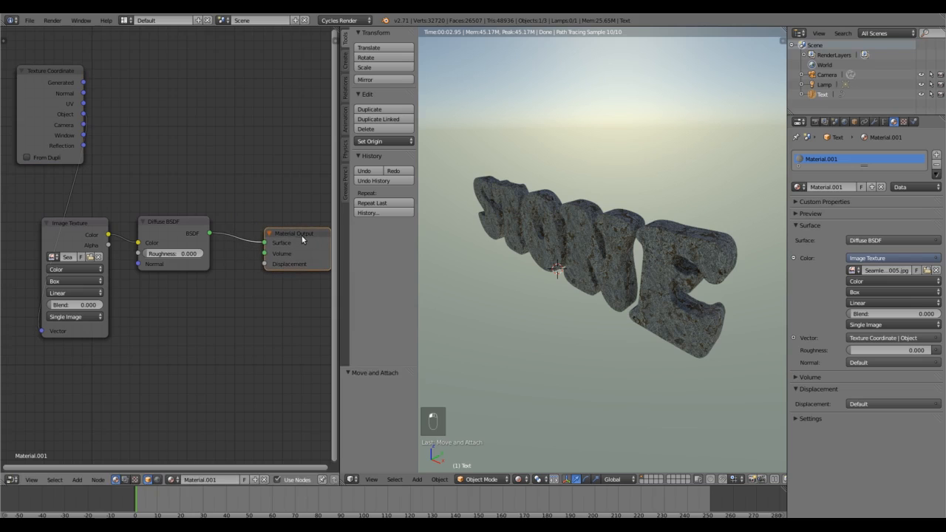
{"action": "left_click_drag", "start_coordinate": [187, 221], "coordinate": [230, 227]}
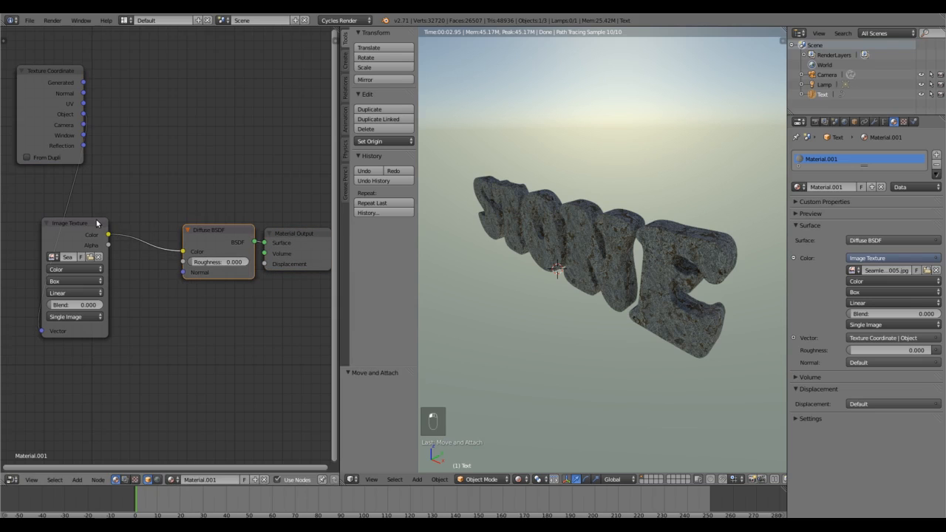
{"action": "left_click_drag", "start_coordinate": [96, 223], "coordinate": [157, 212]}
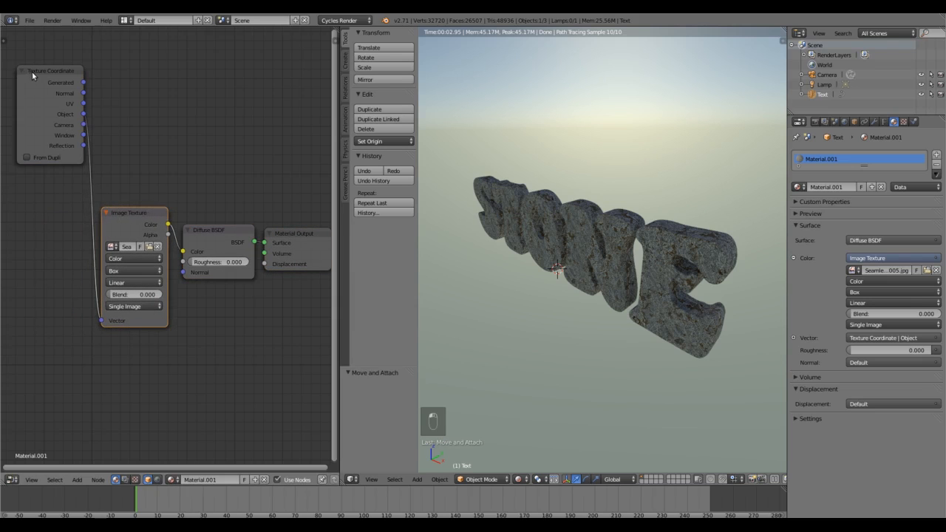
{"action": "left_click_drag", "start_coordinate": [32, 71], "coordinate": [40, 233]}
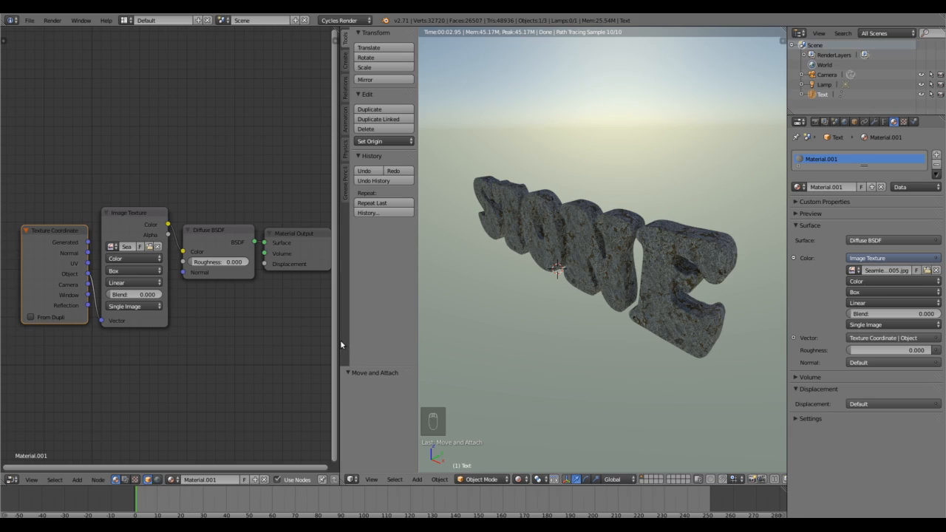
Narrow the Node Editor to enlarge the 3D view and switch the 3D view to Solid shading
{"action": "left_click_drag", "start_coordinate": [339, 342], "coordinate": [323, 342]}
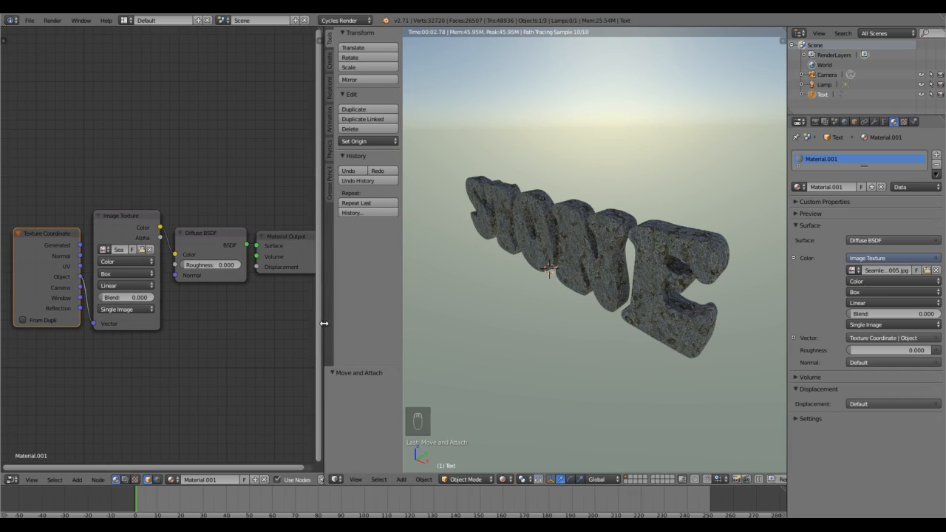
{"action": "left_click_drag", "start_coordinate": [323, 328], "coordinate": [179, 320]}
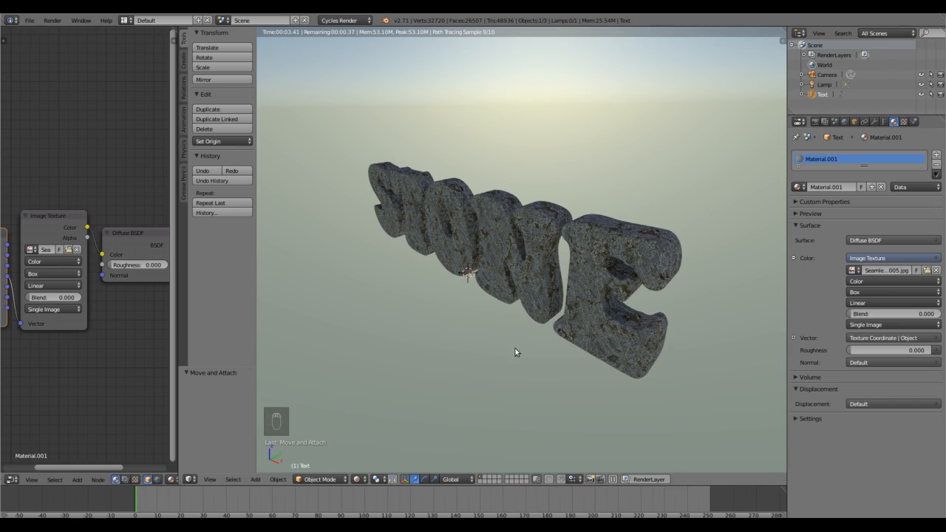
{"action": "middle_click_drag", "start_coordinate": [503, 351], "coordinate": [505, 273]}
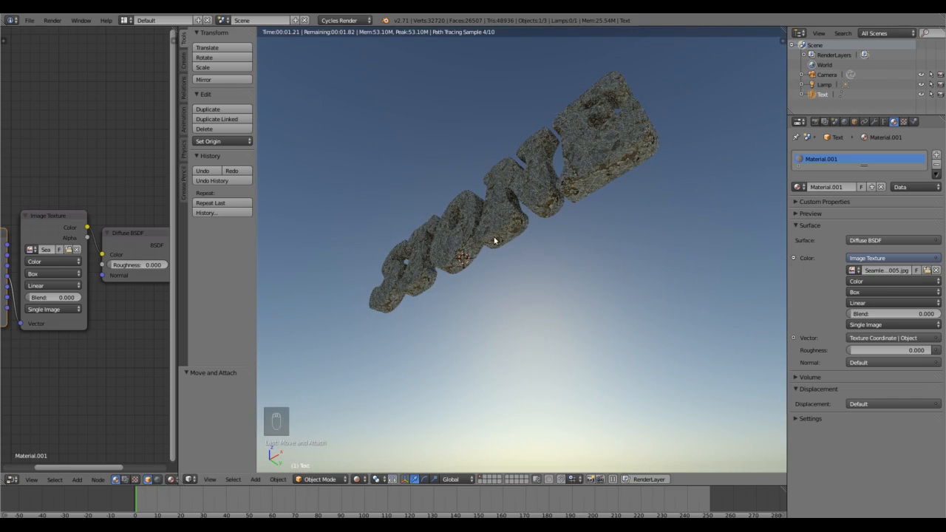
{"action": "left_click", "coordinate": [500, 238]}
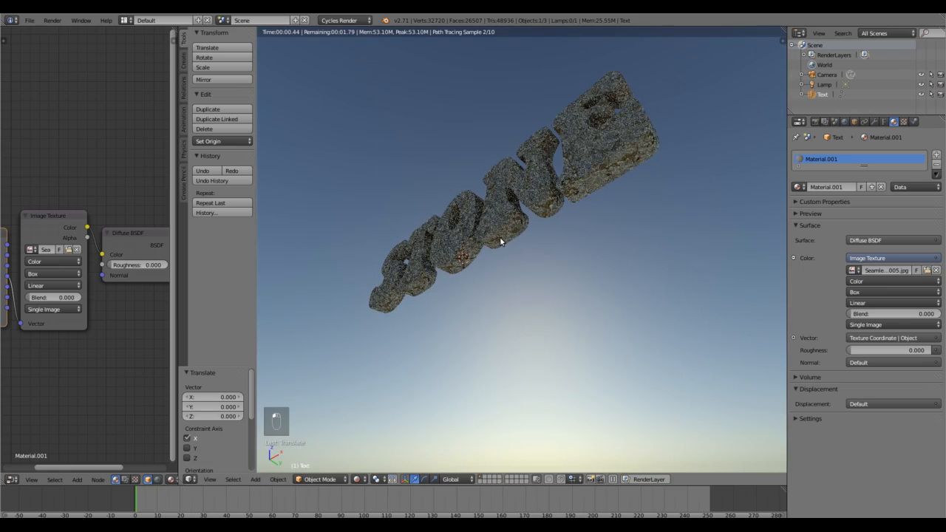
{"action": "left_click", "coordinate": [358, 479]}
{"action": "left_click", "coordinate": [374, 447]}
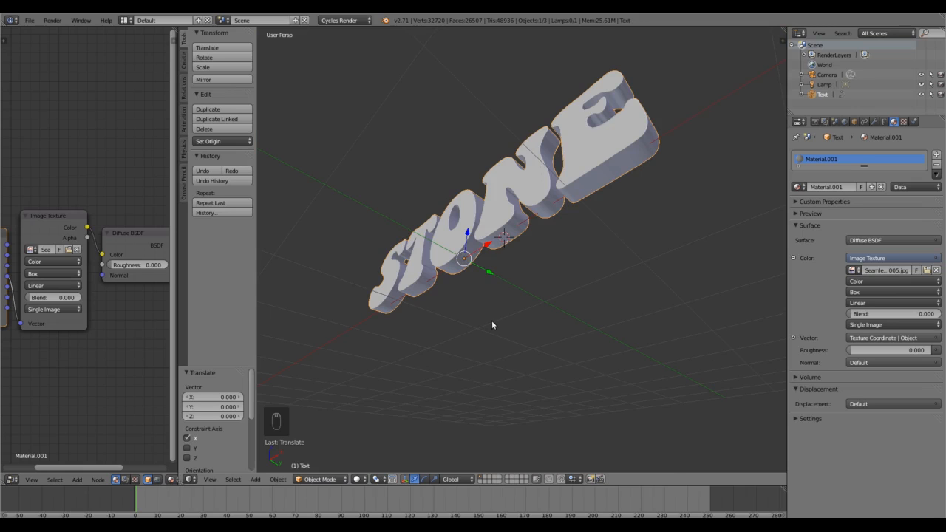
Add a plane under the STONE text and scale it up about 11.8 times to form a large ground surface
{"action": "key", "text": "shift+a"}
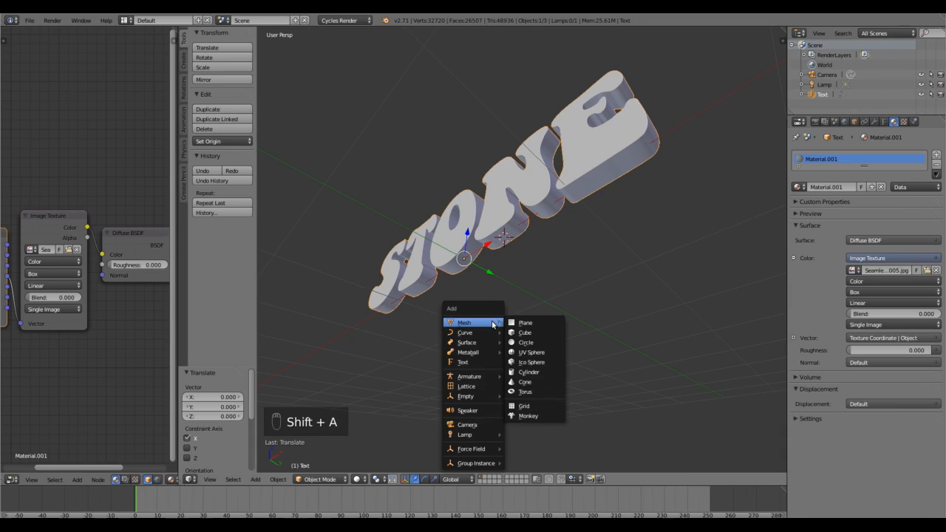
{"action": "left_click", "coordinate": [516, 323]}
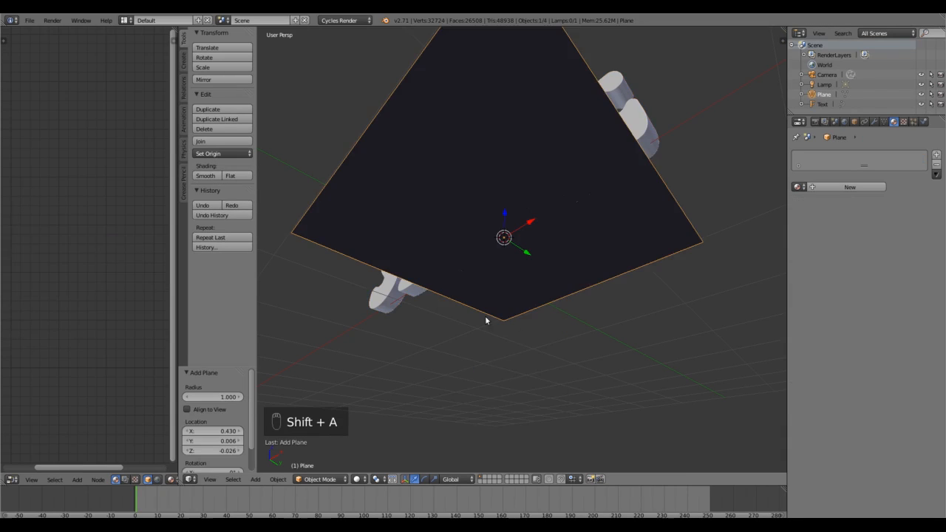
{"action": "middle_click_drag", "start_coordinate": [486, 320], "coordinate": [520, 385]}
{"action": "scroll", "coordinate": [485, 316], "scroll_direction": "down", "scroll_amount": 6}
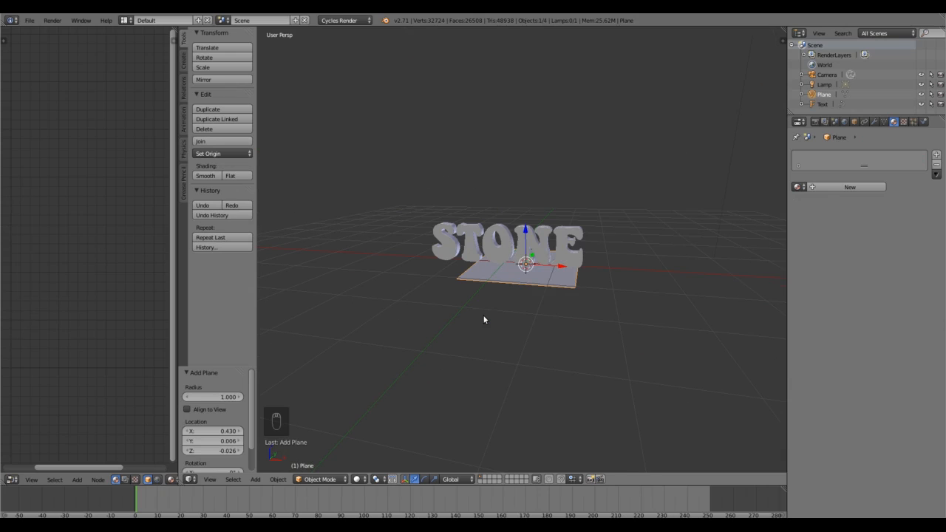
{"action": "key", "text": "s"}
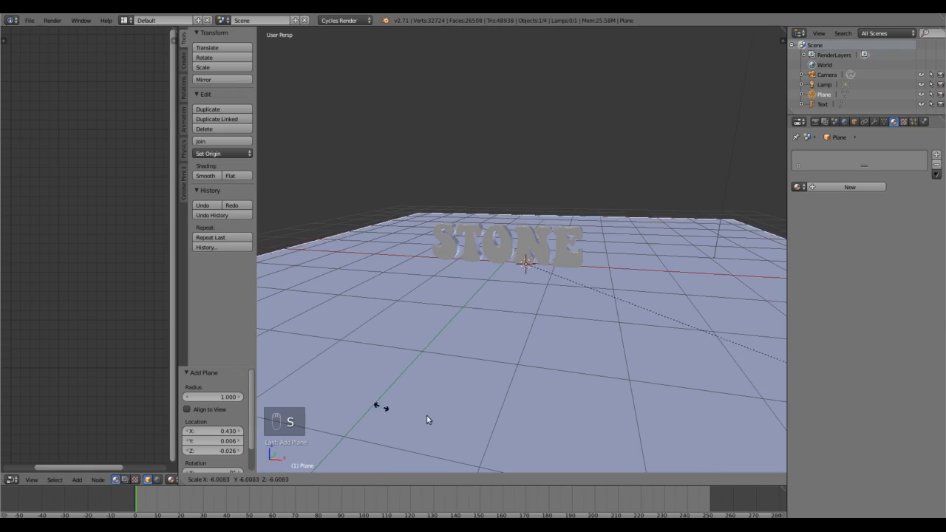
{"action": "left_click", "coordinate": [720, 90]}
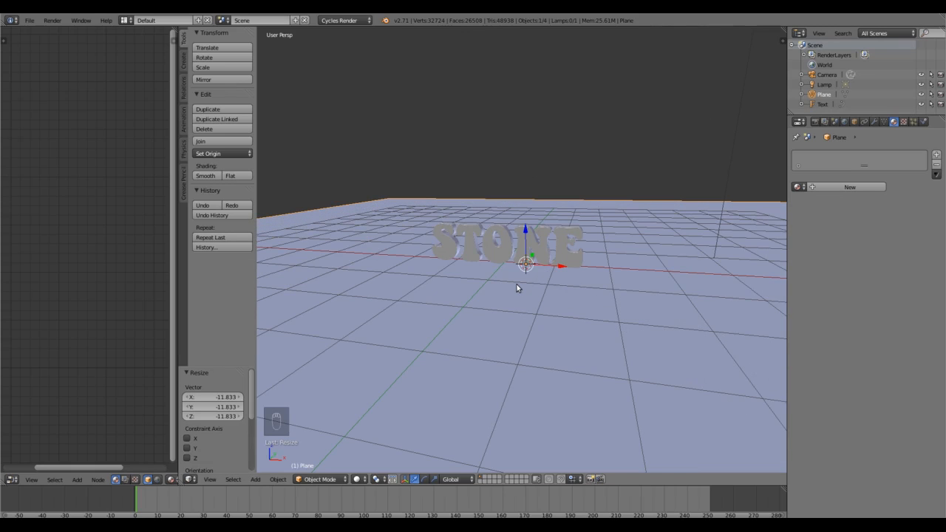
From the camera view, enlarge the ground plane about 3.12 times so it covers the whole camera frame
{"action": "key", "text": "KP_0"}
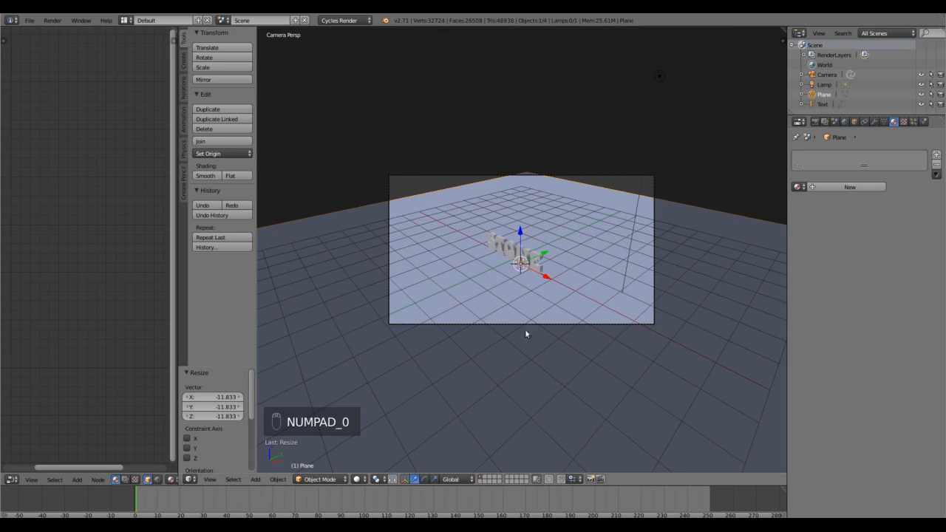
{"action": "key", "text": "s"}
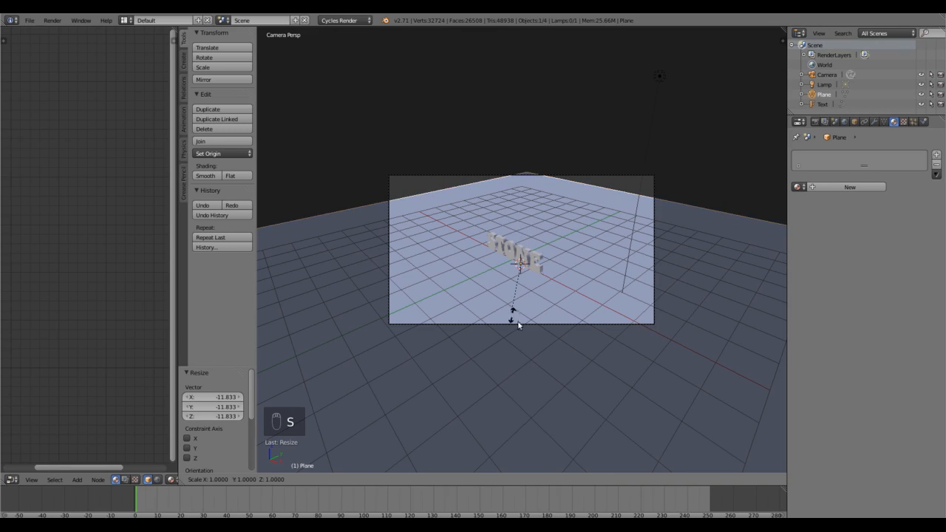
{"action": "left_click", "coordinate": [631, 379]}
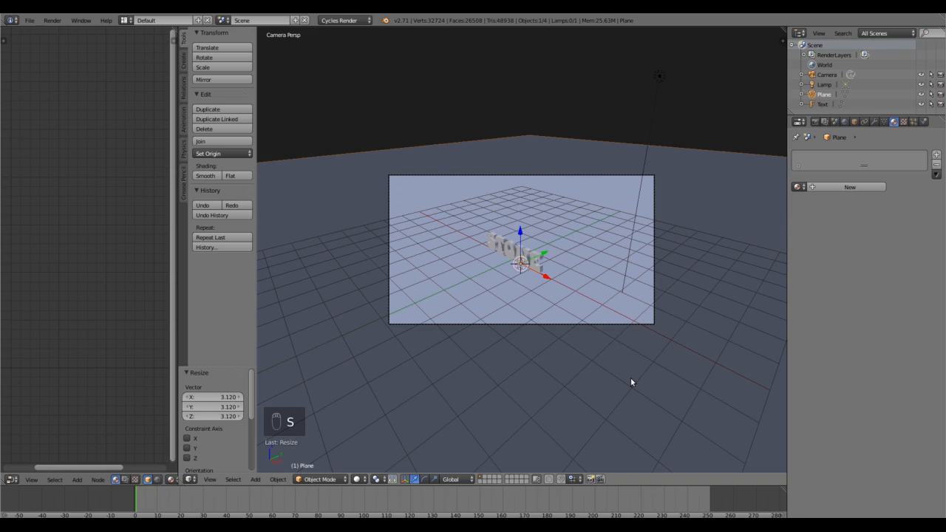
Scale the STONE text up about 1.84 times so it takes up more of the camera frame
{"action": "scroll", "coordinate": [557, 253], "scroll_direction": "up", "scroll_amount": 5}
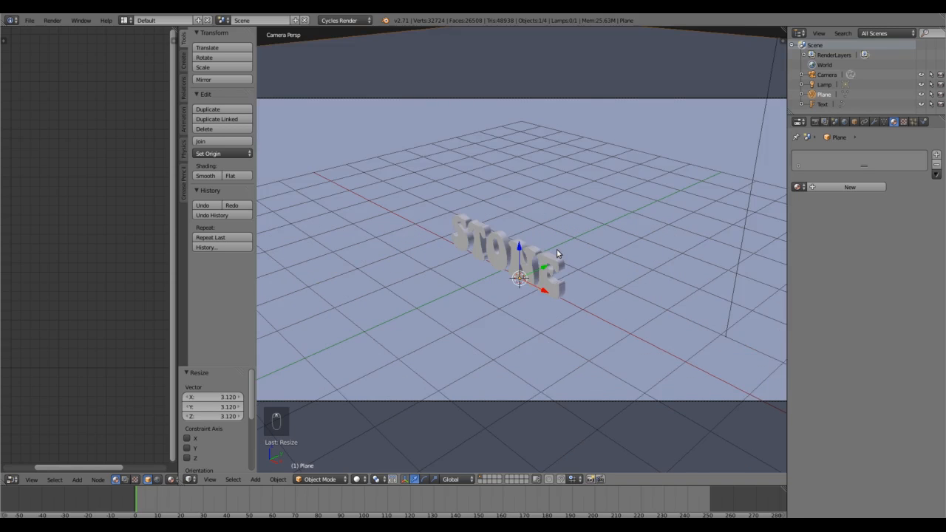
{"action": "scroll", "coordinate": [557, 252], "scroll_direction": "down", "scroll_amount": 2}
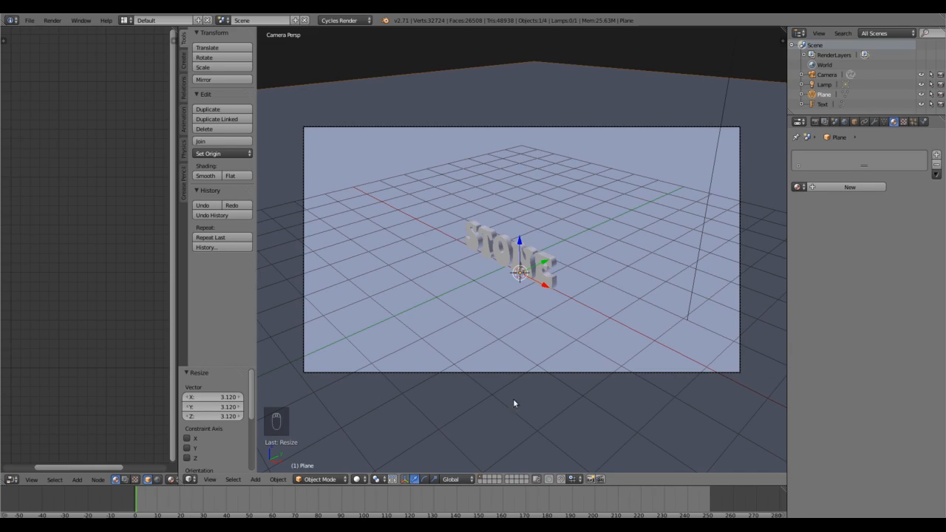
{"action": "right_click", "coordinate": [540, 262]}
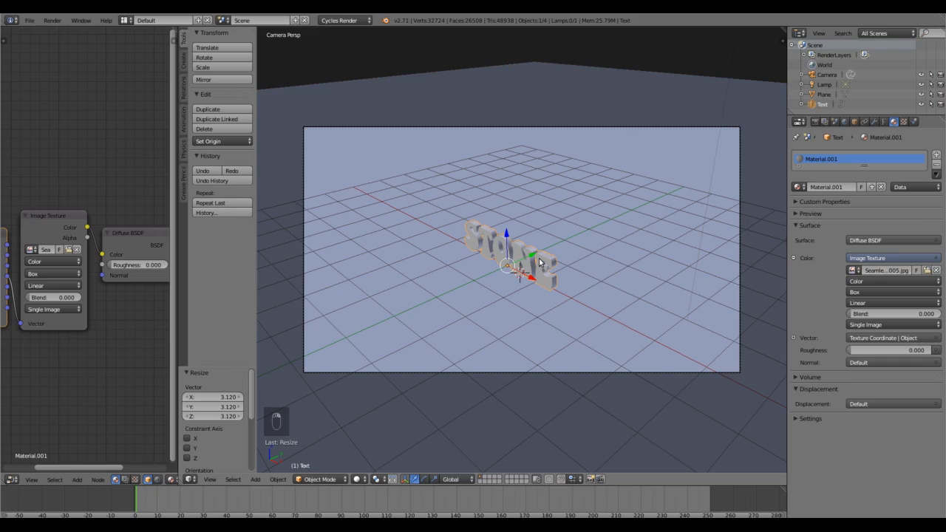
{"action": "key", "text": "s"}
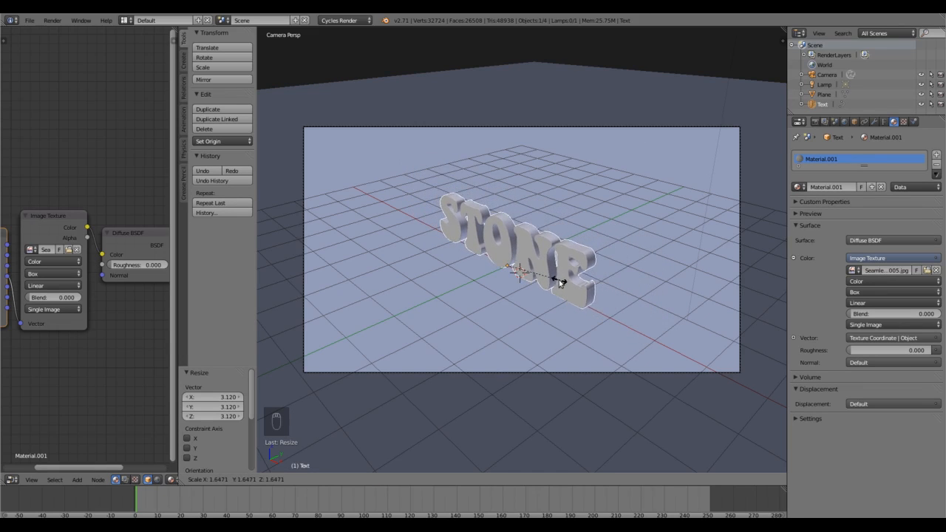
{"action": "left_click", "coordinate": [565, 286]}
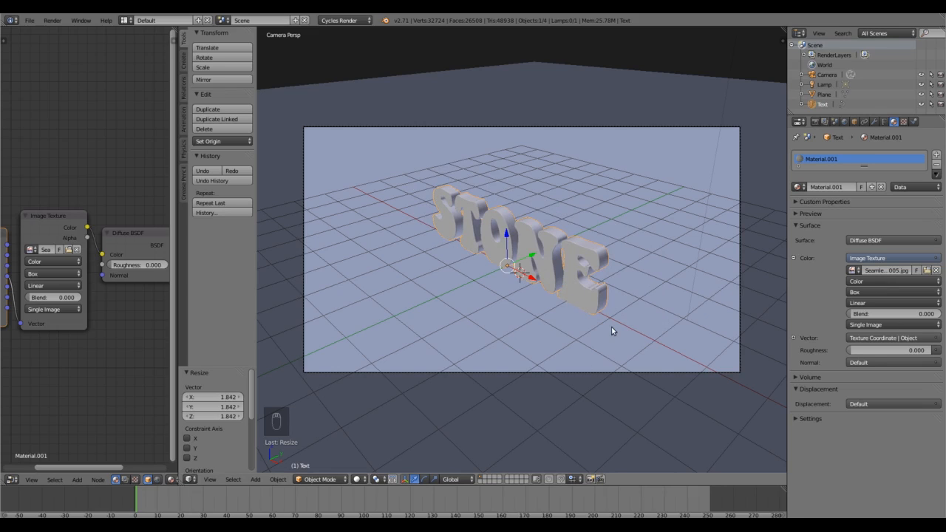
Preview the text and ground plane in Rendered shading, and return the 3D view to Solid shading
{"action": "left_click", "coordinate": [357, 479]}
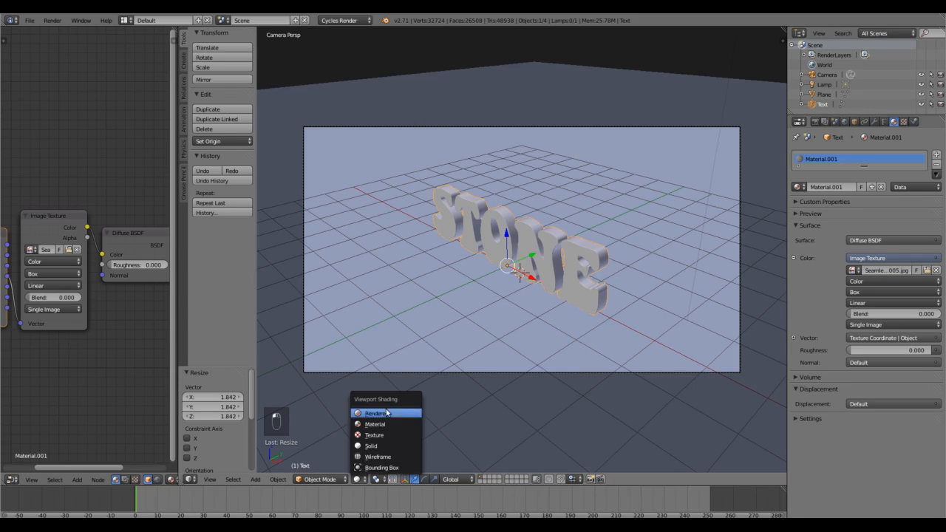
{"action": "left_click", "coordinate": [385, 413]}
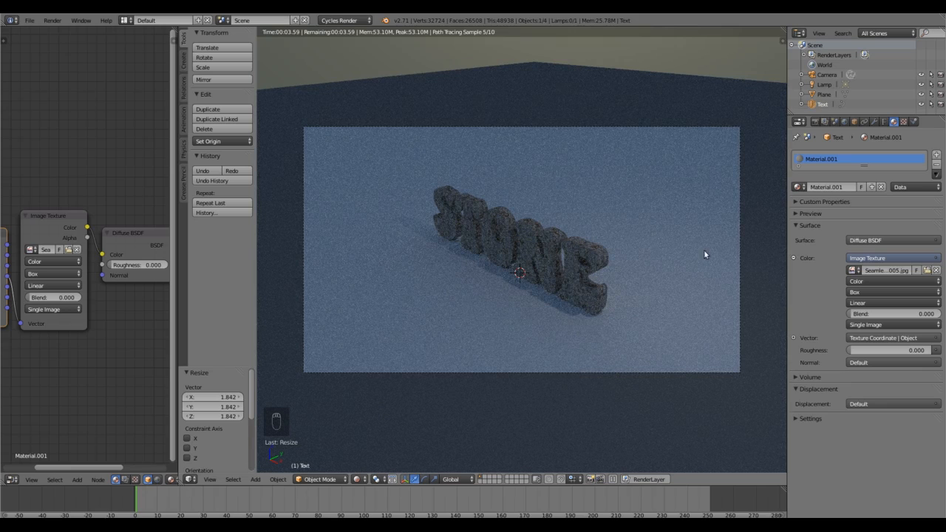
{"action": "left_click", "coordinate": [358, 479]}
{"action": "left_click", "coordinate": [376, 443]}
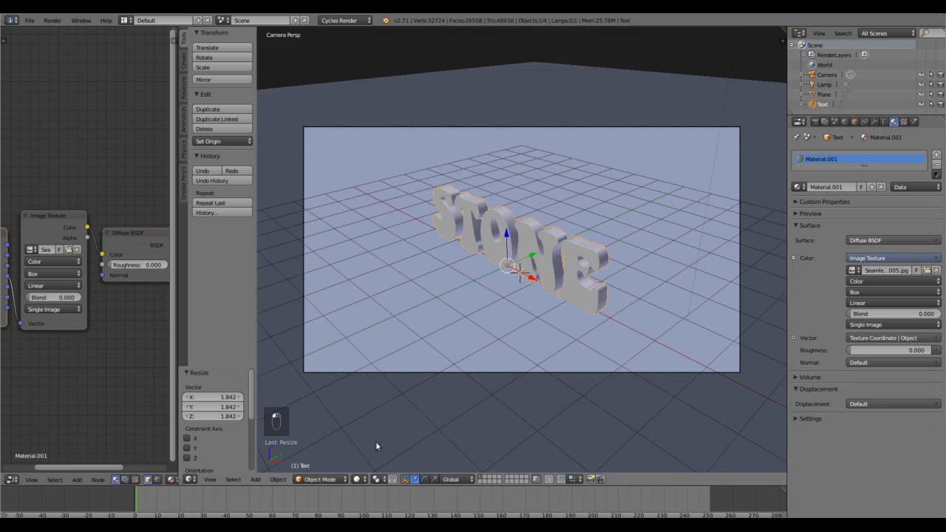
Give the ground plane a new Diffuse BSDF material and set its color to a dark orange-brown
{"action": "right_click", "coordinate": [700, 221]}
{"action": "left_click", "coordinate": [834, 189]}
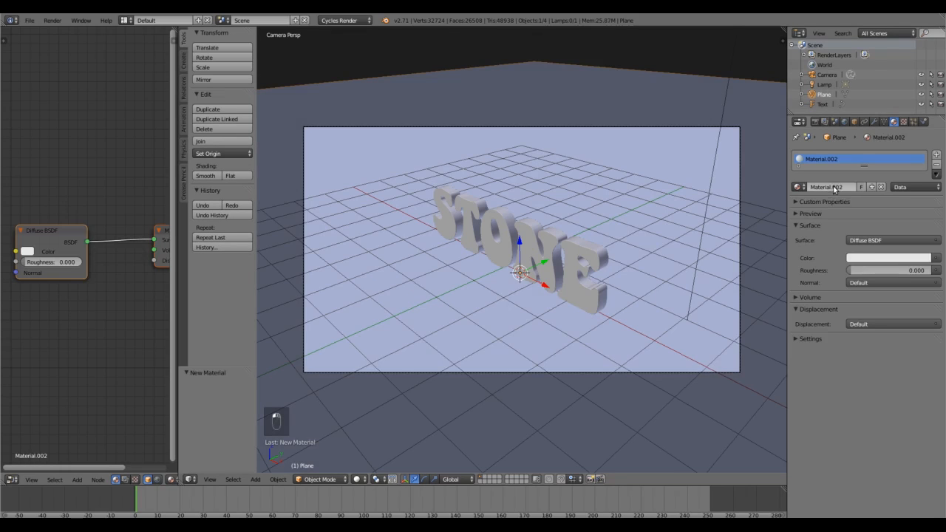
{"action": "left_click", "coordinate": [875, 260]}
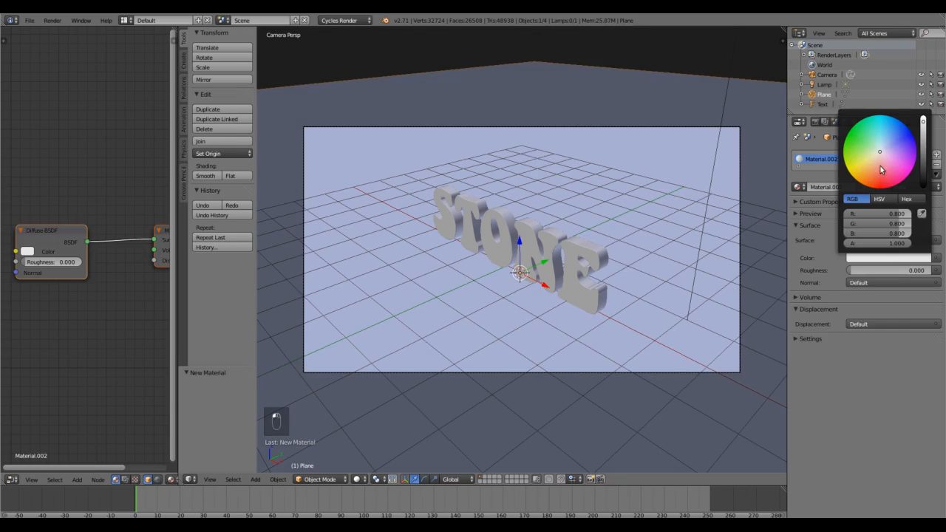
{"action": "left_click", "coordinate": [871, 174]}
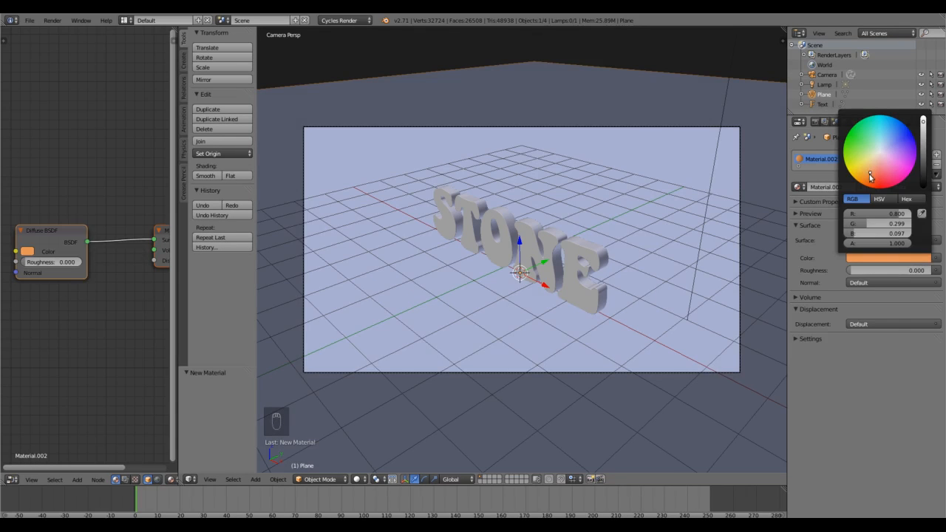
{"action": "left_click", "coordinate": [870, 176]}
{"action": "left_click_drag", "start_coordinate": [923, 122], "coordinate": [923, 152]}
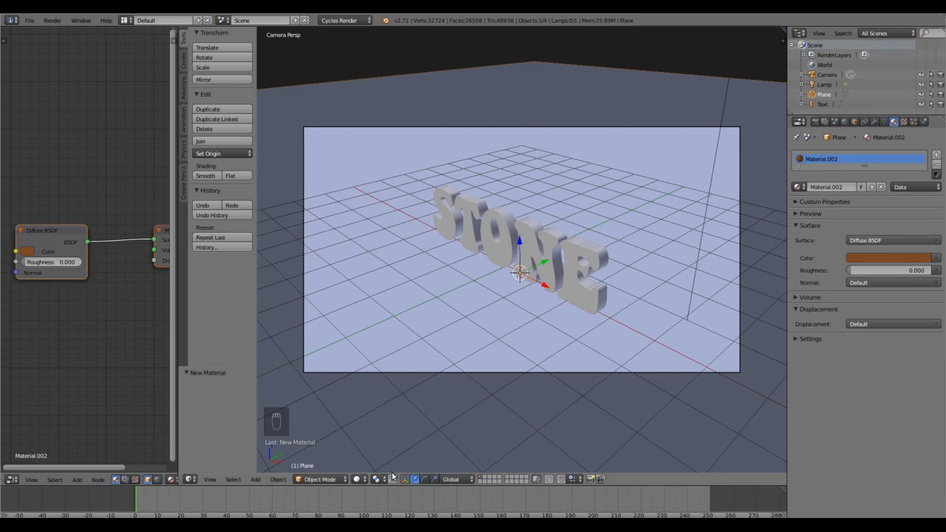
Switch the 3D view to Rendered shading and raise the world background strength to 7.000
{"action": "left_click", "coordinate": [358, 479]}
{"action": "left_click", "coordinate": [388, 414]}
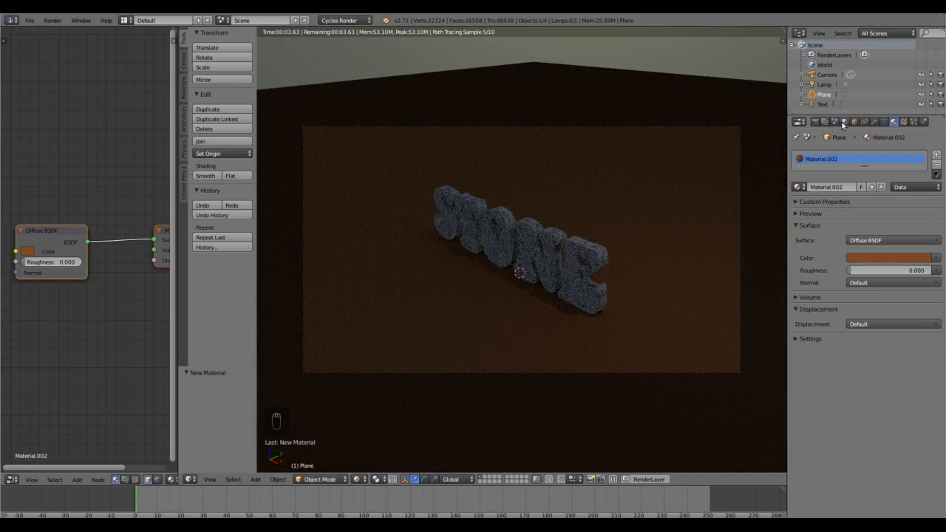
{"action": "left_click", "coordinate": [844, 122]}
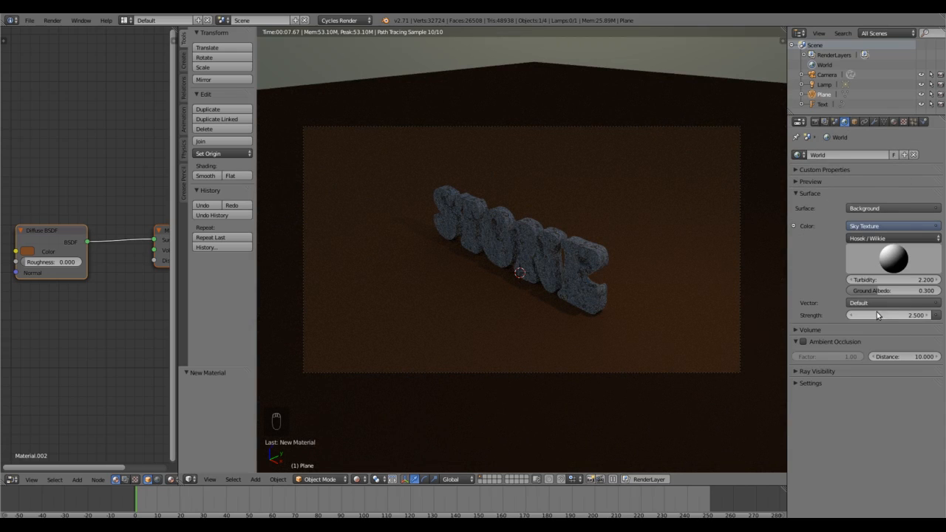
{"action": "left_click_drag", "start_coordinate": [876, 315], "coordinate": [939, 315]}
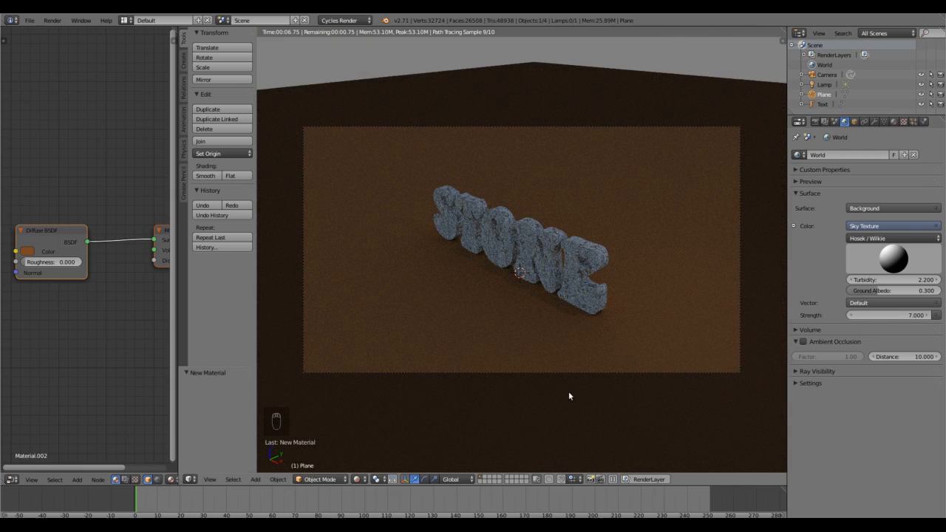
Render a still image of the STONE text from the camera
{"action": "scroll", "coordinate": [569, 392], "scroll_direction": "up", "scroll_amount": 1}
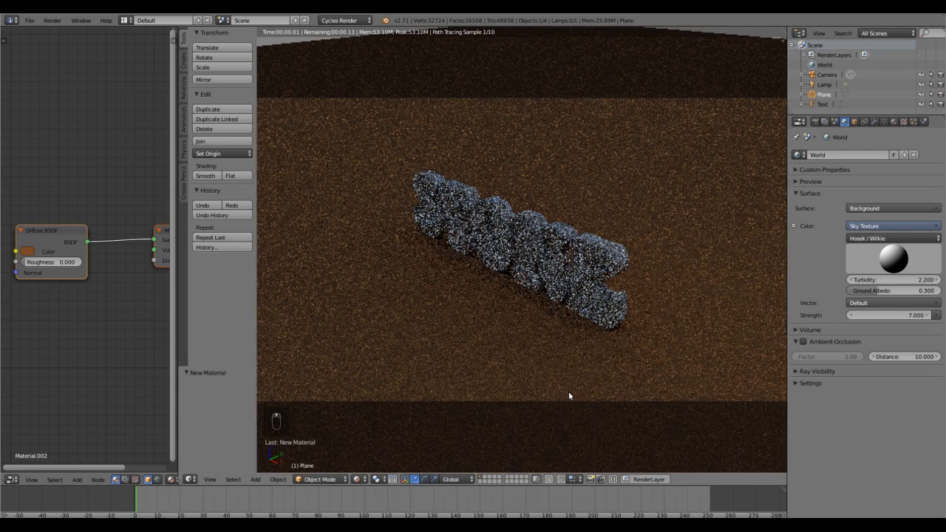
{"action": "scroll", "coordinate": [569, 393], "scroll_direction": "down", "scroll_amount": 1}
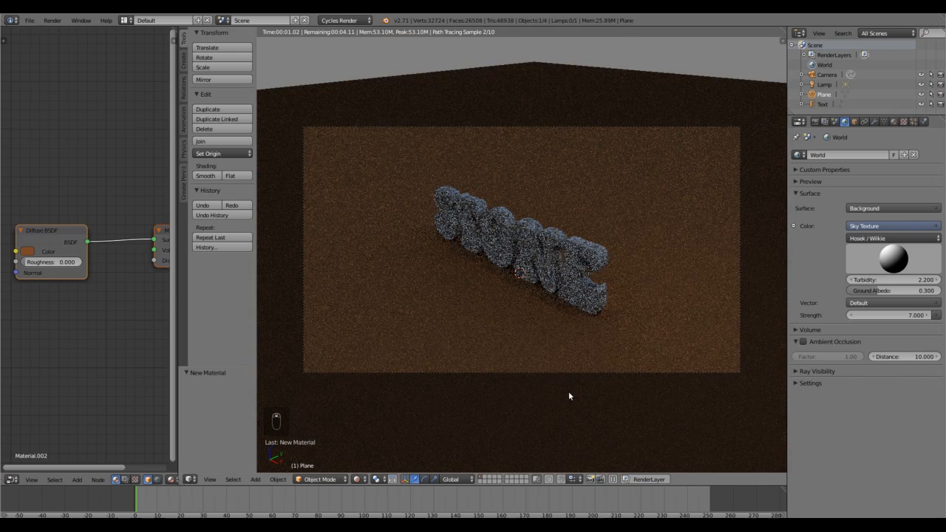
{"action": "key", "text": "F12"}
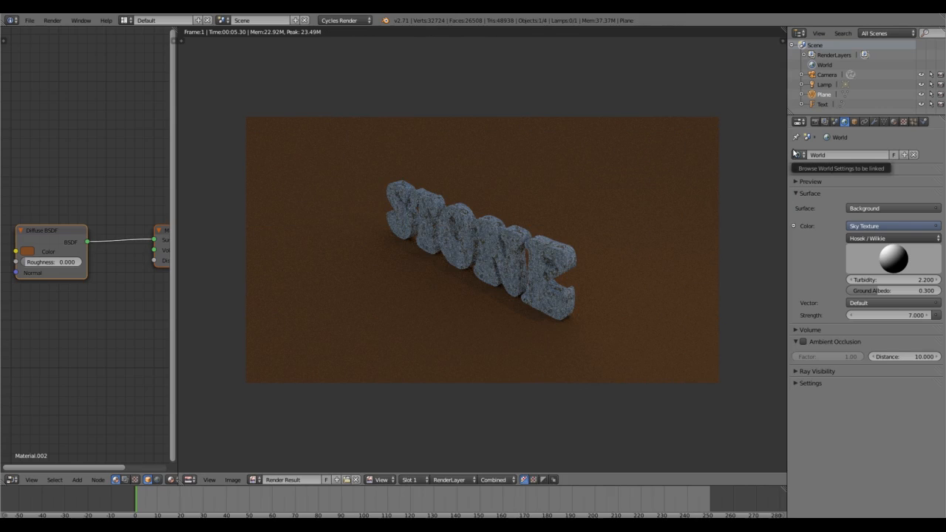
Set the render samples to 300 and the render device to GPU Compute
{"action": "left_click", "coordinate": [816, 121]}
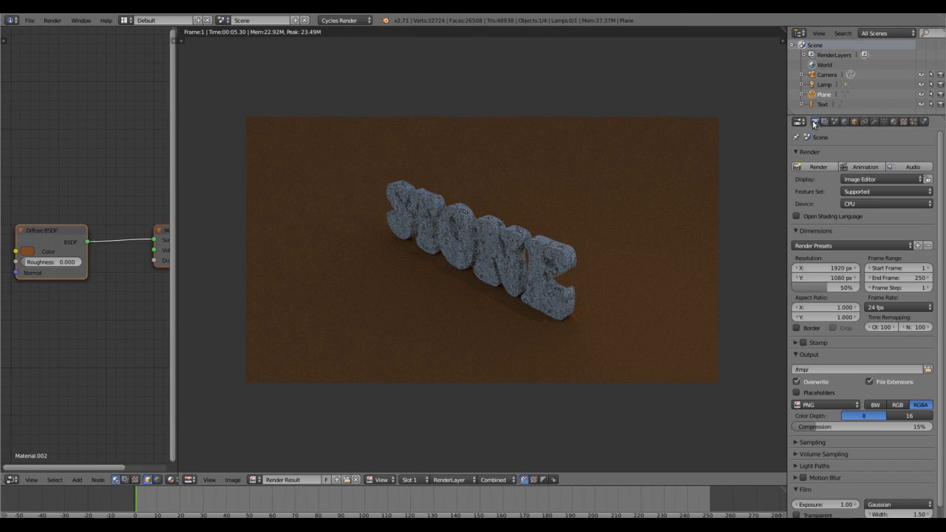
{"action": "scroll", "coordinate": [917, 342], "scroll_direction": "down", "scroll_amount": 1}
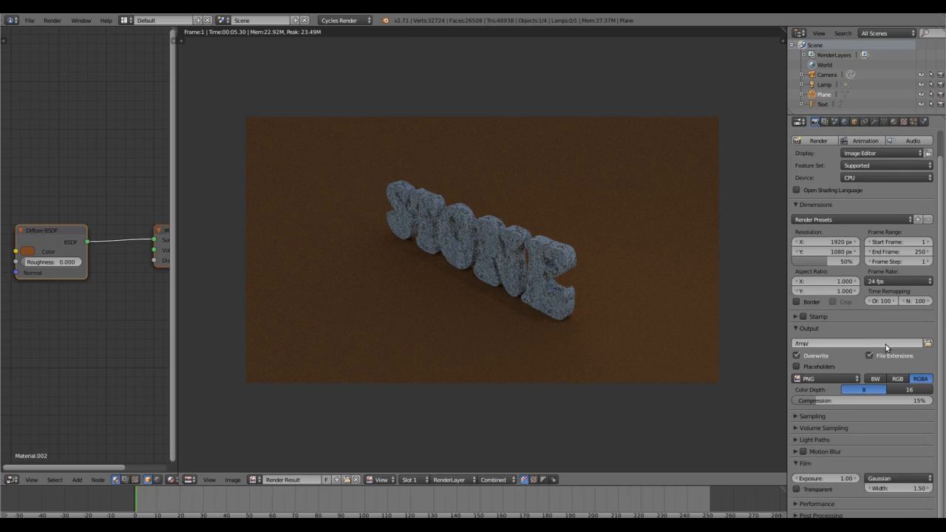
{"action": "left_click", "coordinate": [796, 417]}
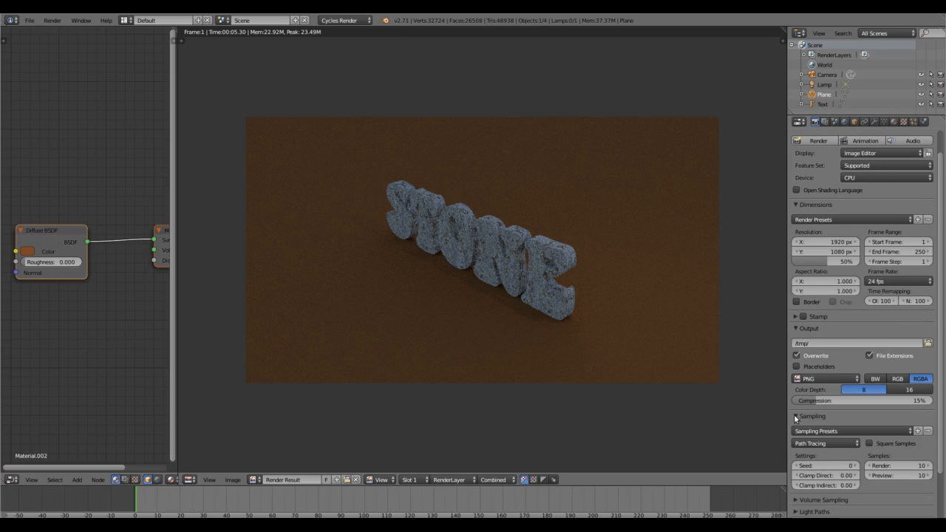
{"action": "left_click", "coordinate": [902, 466]}
{"action": "type", "text": "300"}
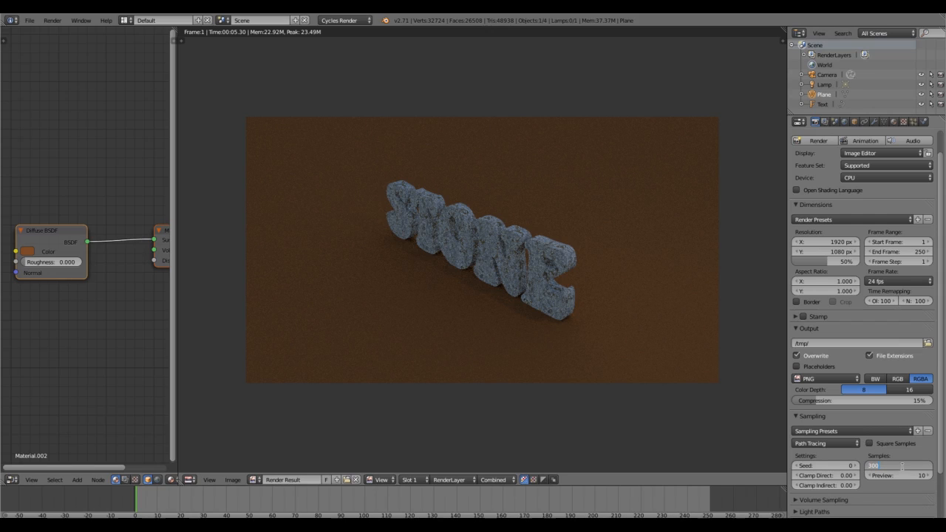
{"action": "key", "text": "Return"}
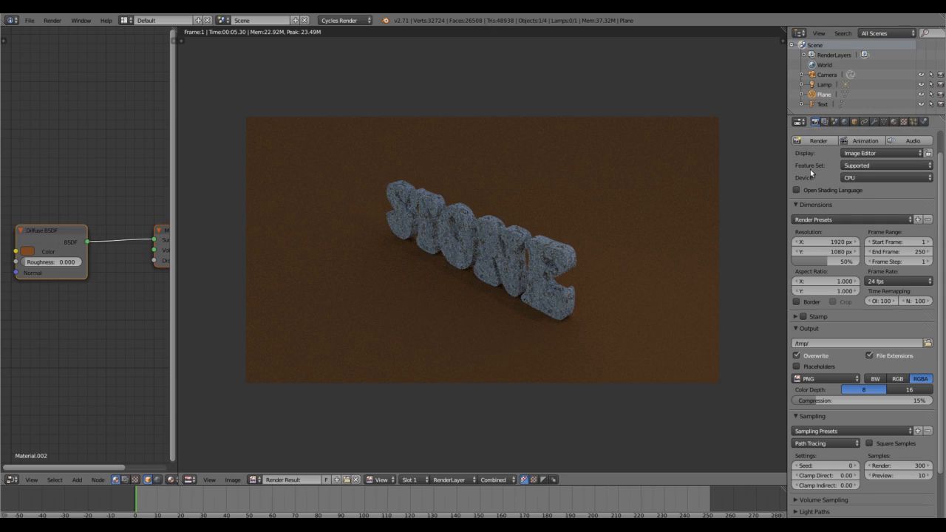
{"action": "left_click", "coordinate": [873, 178]}
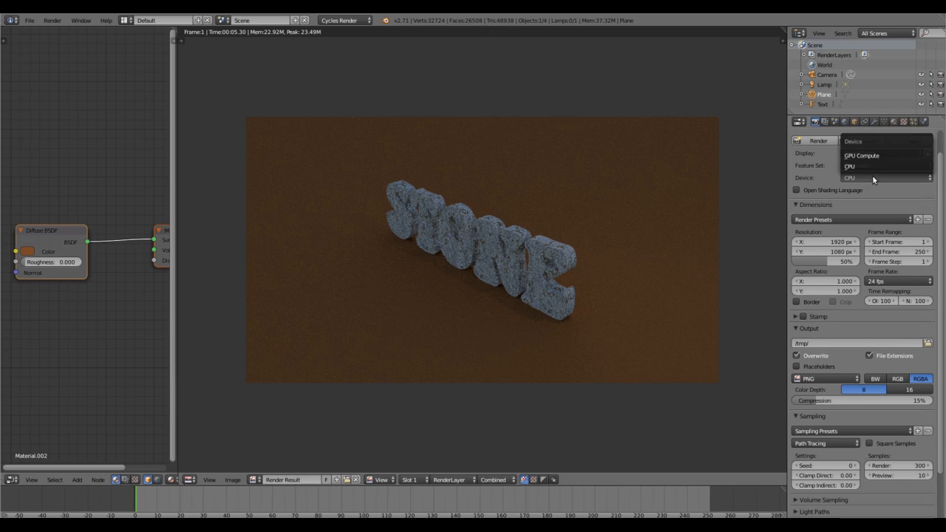
{"action": "left_click", "coordinate": [879, 157]}
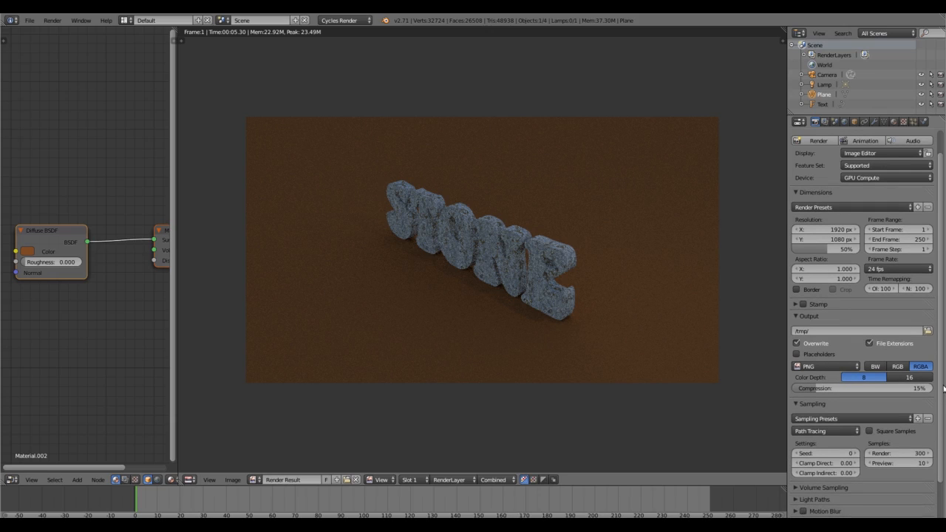
Set the render tile size to 256 in X and 256 in Y in the performance settings
{"action": "scroll", "coordinate": [930, 484], "scroll_direction": "down", "scroll_amount": 3}
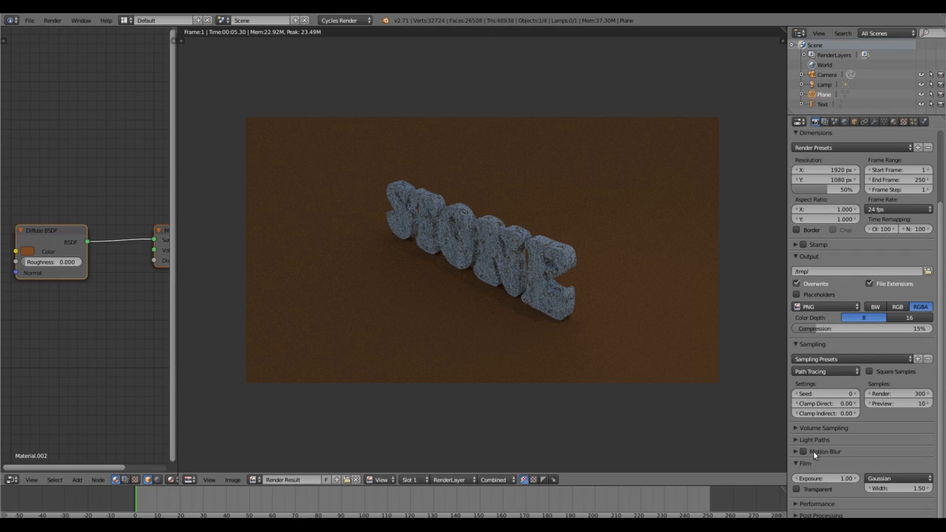
{"action": "left_click", "coordinate": [796, 505]}
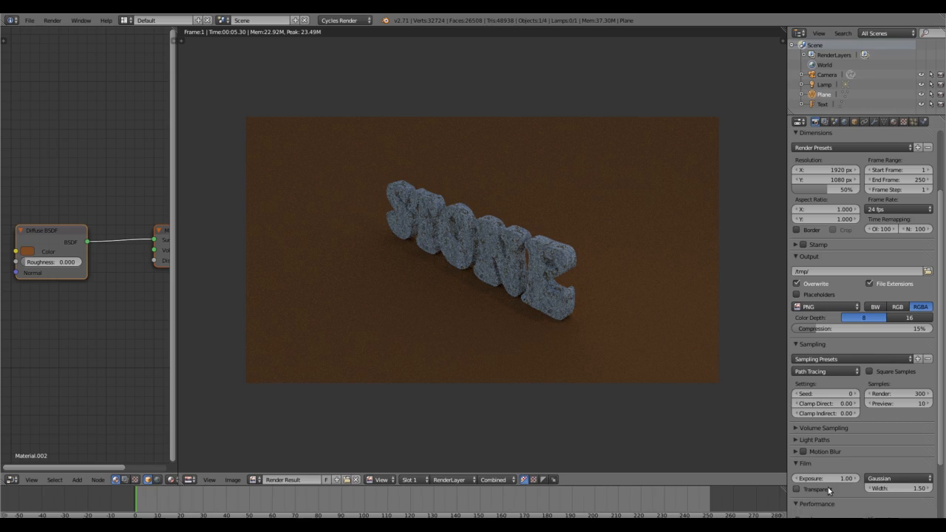
{"action": "scroll", "coordinate": [828, 487], "scroll_direction": "down", "scroll_amount": 3}
{"action": "left_click", "coordinate": [832, 472]}
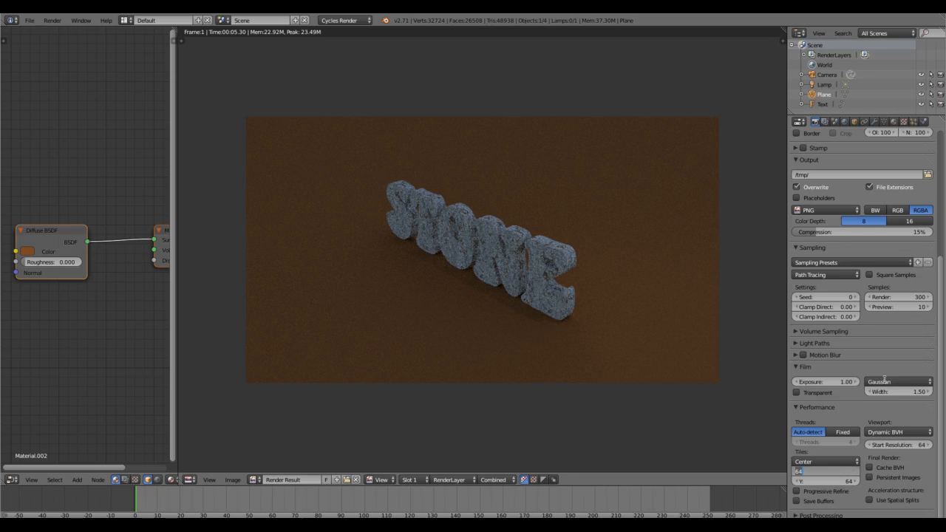
{"action": "type", "text": "25"}
{"action": "key", "text": "Return"}
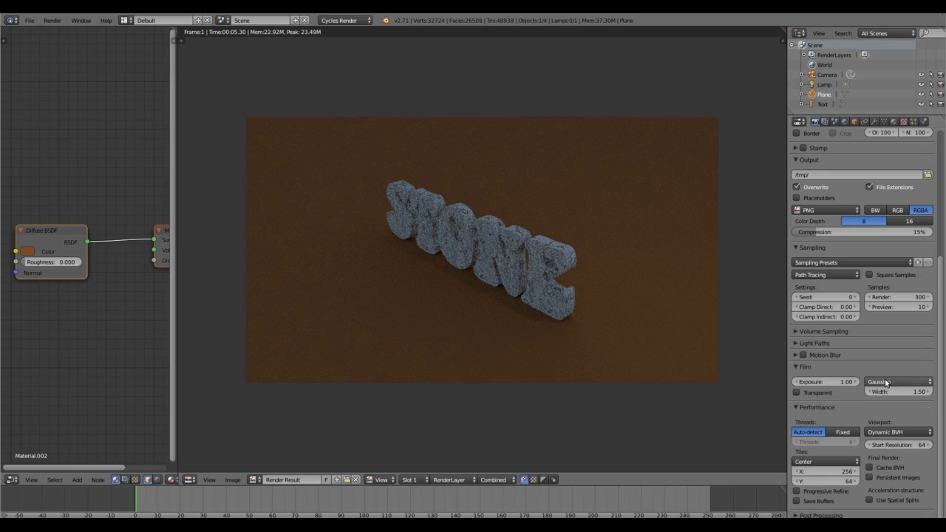
{"action": "left_click", "coordinate": [831, 480]}
{"action": "type", "text": "256"}
{"action": "key", "text": "Return"}
Render the still image with the new settings and return to the 3D view
{"action": "scroll", "coordinate": [943, 281], "scroll_direction": "up", "scroll_amount": 1}
{"action": "scroll", "coordinate": [943, 282], "scroll_direction": "up", "scroll_amount": 5}
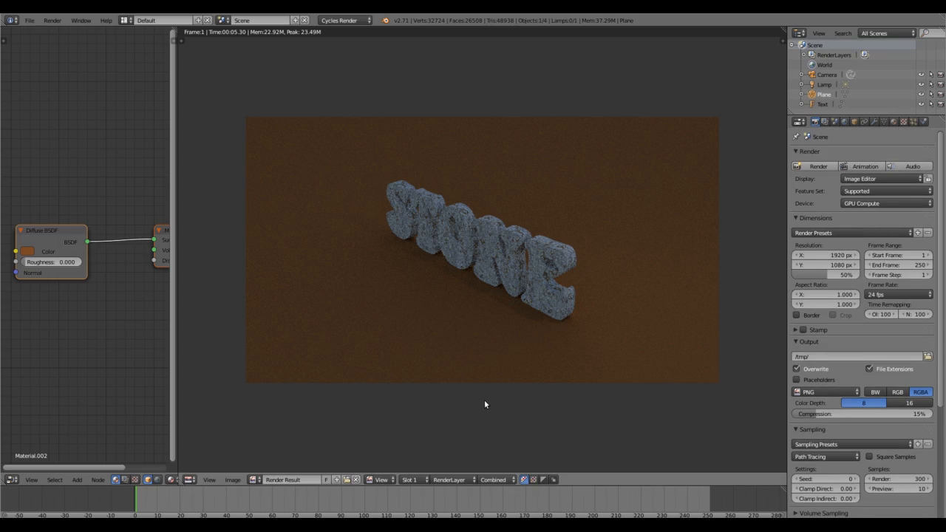
{"action": "key", "text": "F12"}
{"action": "key", "text": "Escape"}
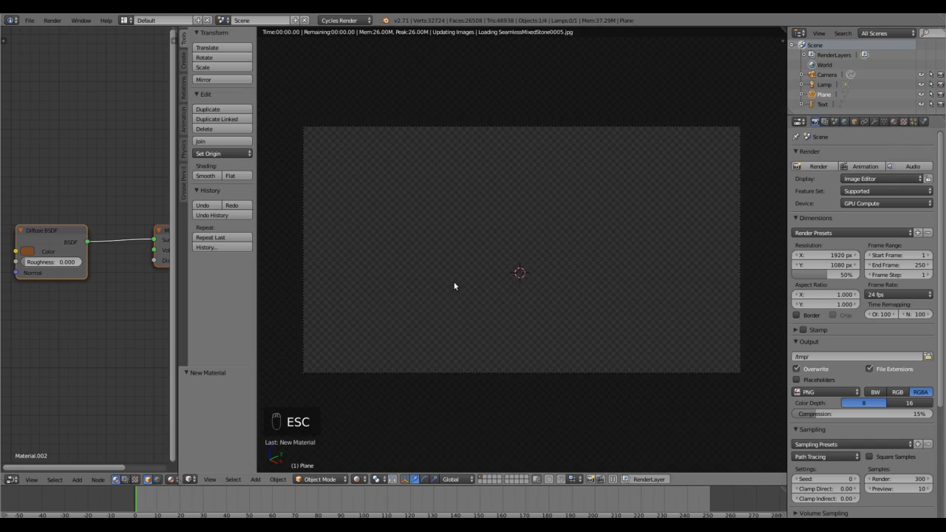
Switch the 3D view to Texture shading, then select the STONE text and review its geometry and font settings
{"action": "left_click", "coordinate": [359, 480]}
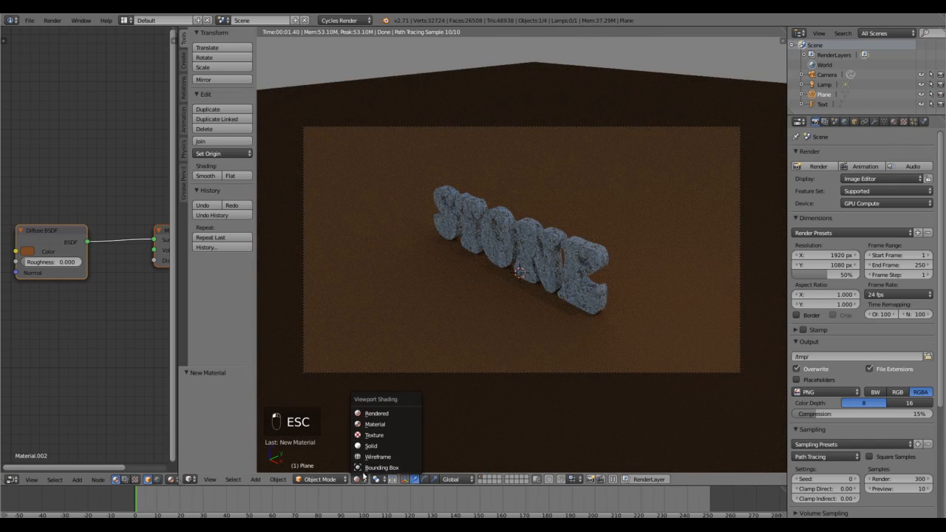
{"action": "left_click", "coordinate": [374, 433]}
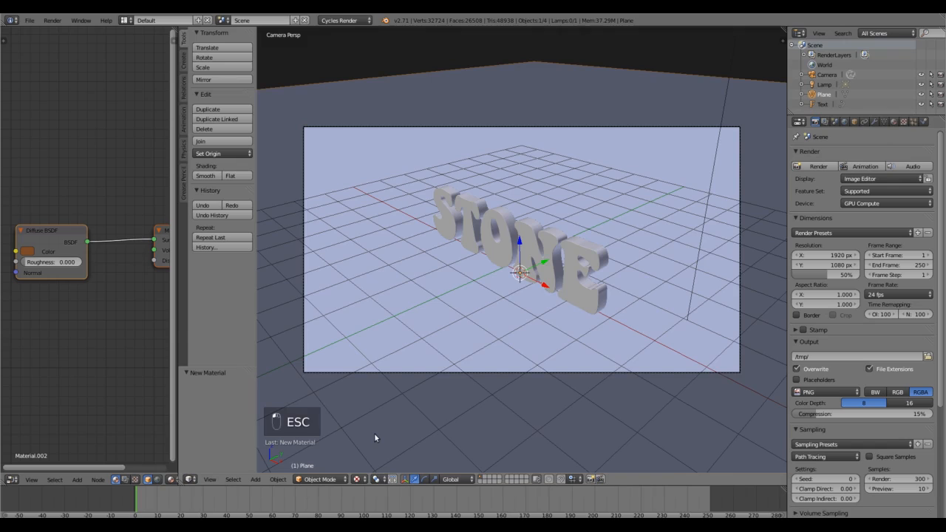
{"action": "right_click", "coordinate": [547, 242]}
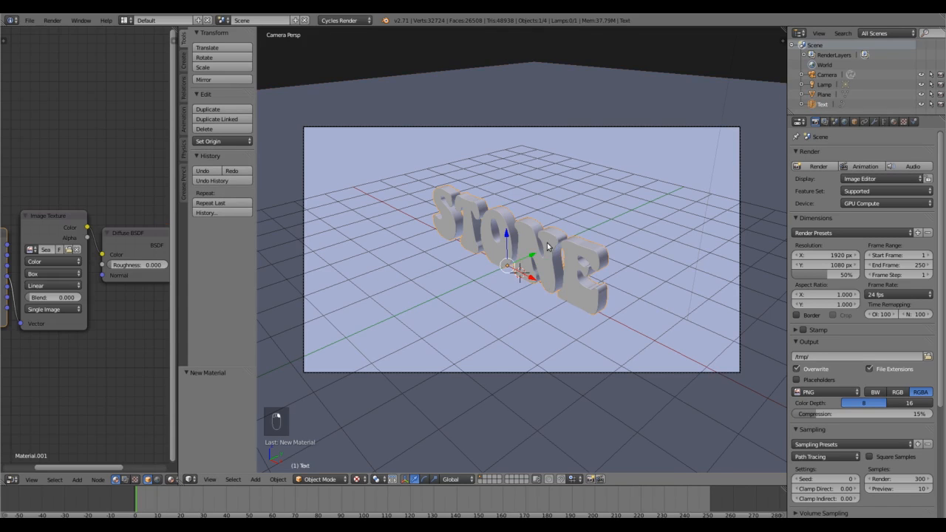
{"action": "left_click", "coordinate": [884, 122]}
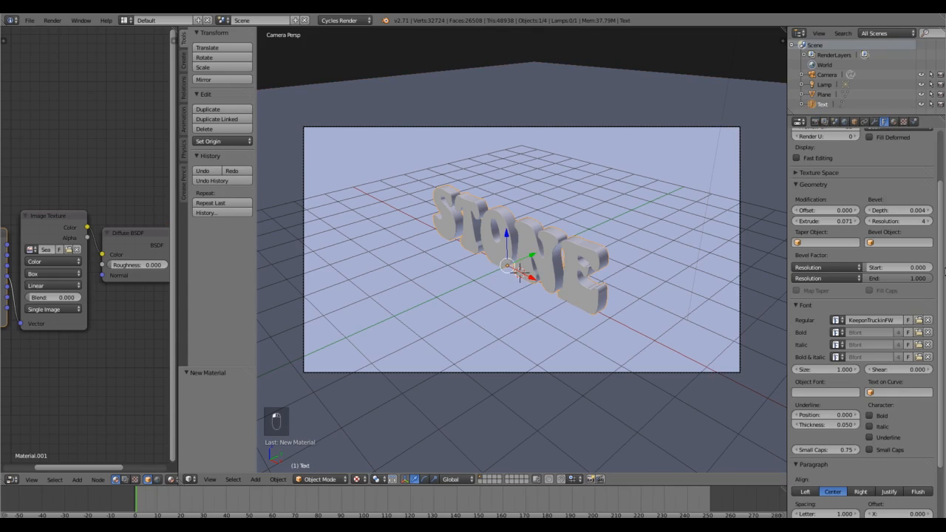
{"action": "left_click_drag", "start_coordinate": [941, 281], "coordinate": [940, 243]}
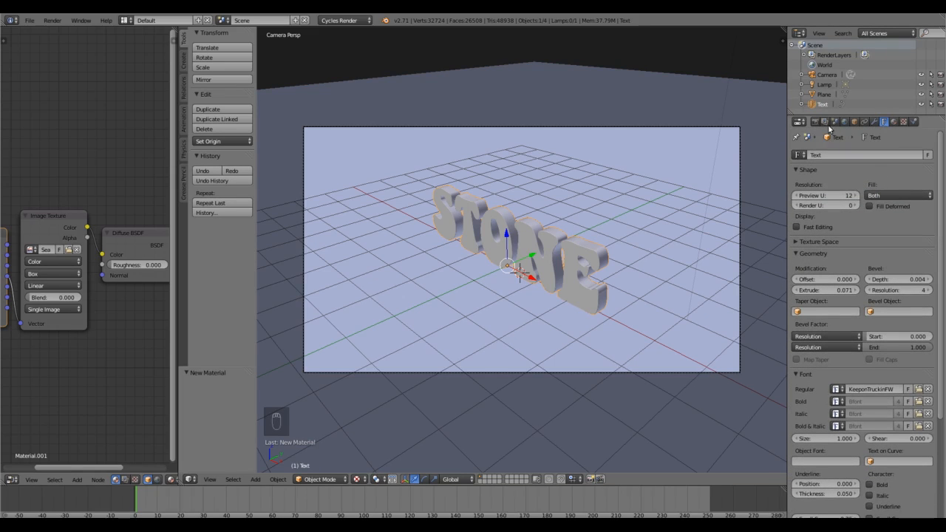
Add a Remesh modifier to the STONE text and turn off Remove Disconnected Pieces
{"action": "left_click", "coordinate": [874, 123]}
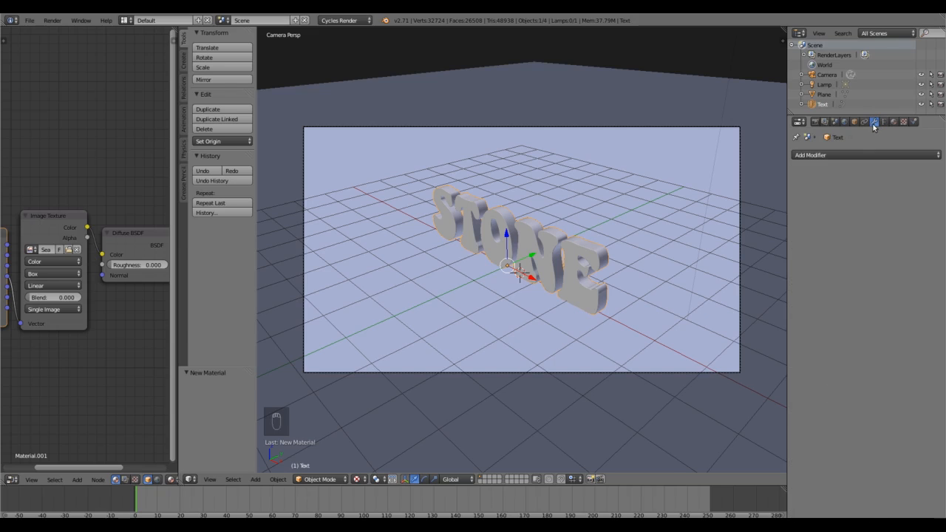
{"action": "left_click", "coordinate": [848, 155]}
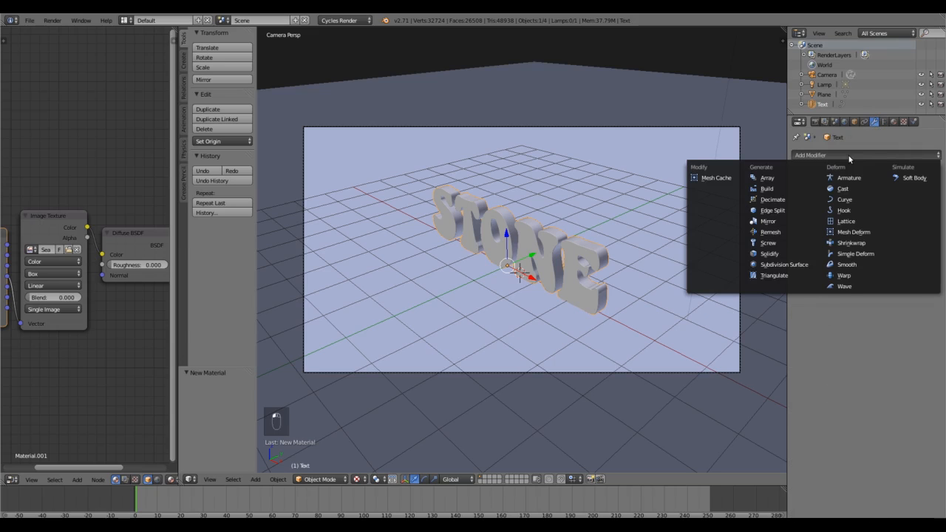
{"action": "left_click", "coordinate": [772, 233]}
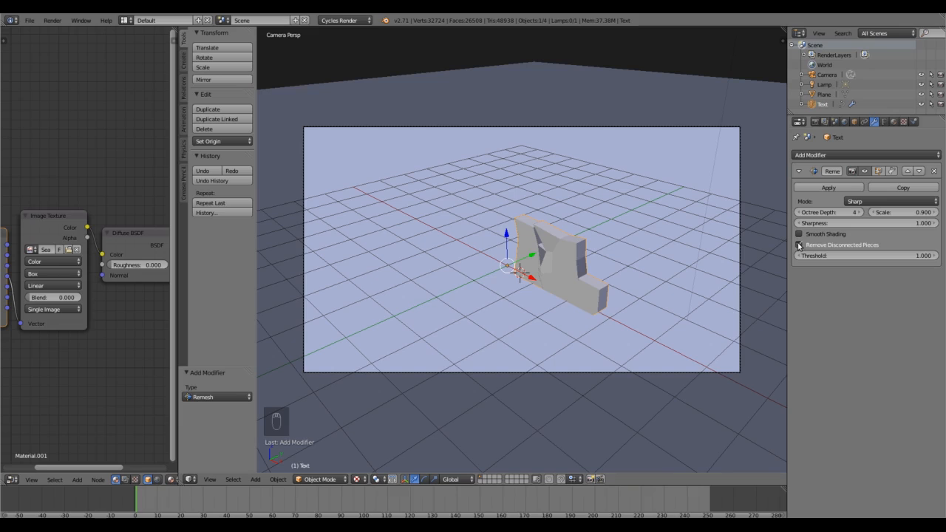
{"action": "left_click", "coordinate": [799, 245]}
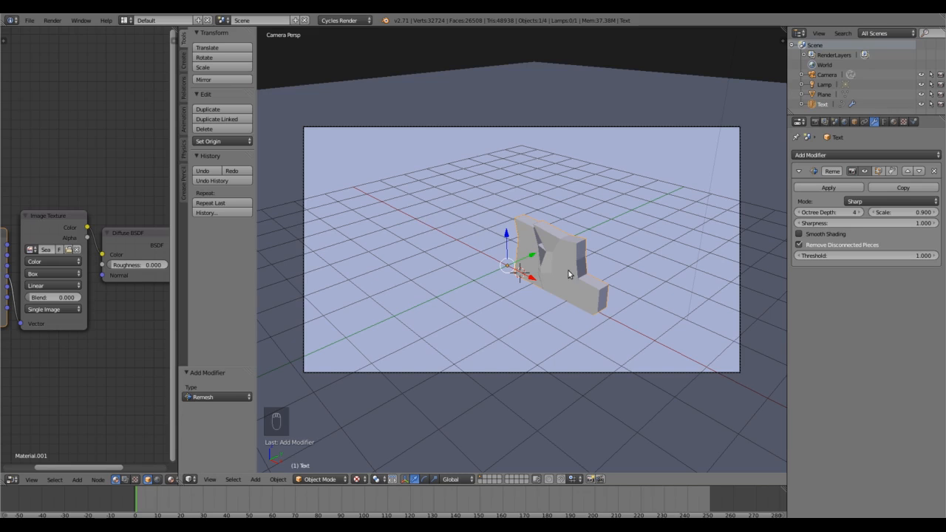
{"action": "left_click", "coordinate": [799, 245]}
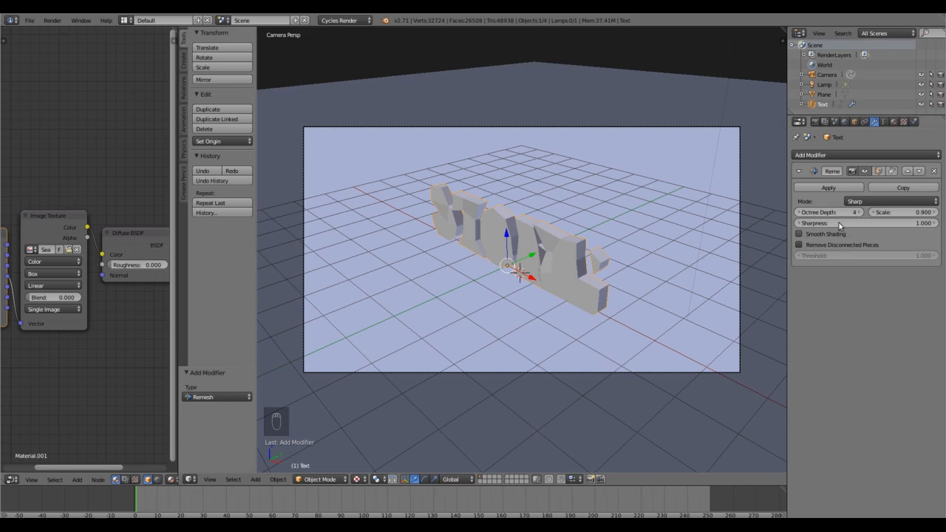
Raise the Remesh modifier's octree depth to 9
{"action": "left_click", "coordinate": [859, 213]}
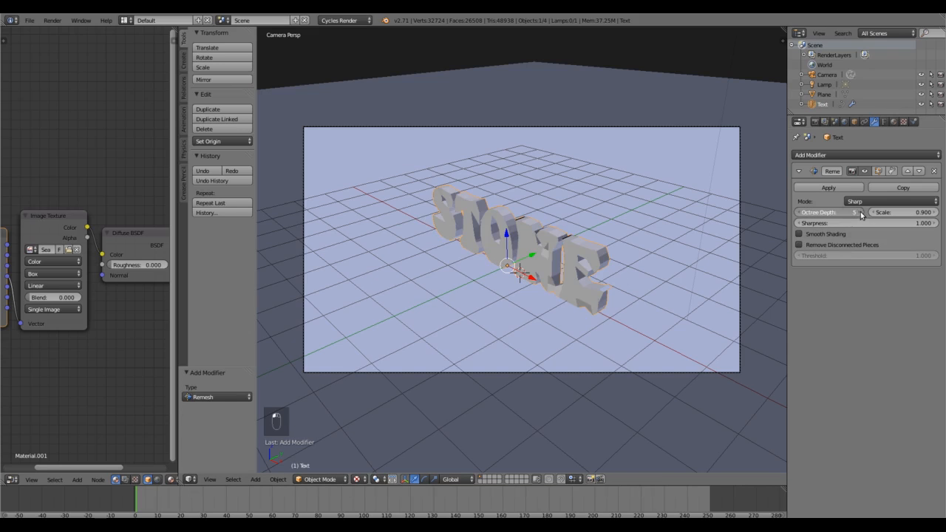
{"action": "left_click", "coordinate": [860, 212]}
{"action": "left_click", "coordinate": [860, 213]}
{"action": "left_click", "coordinate": [860, 213]}
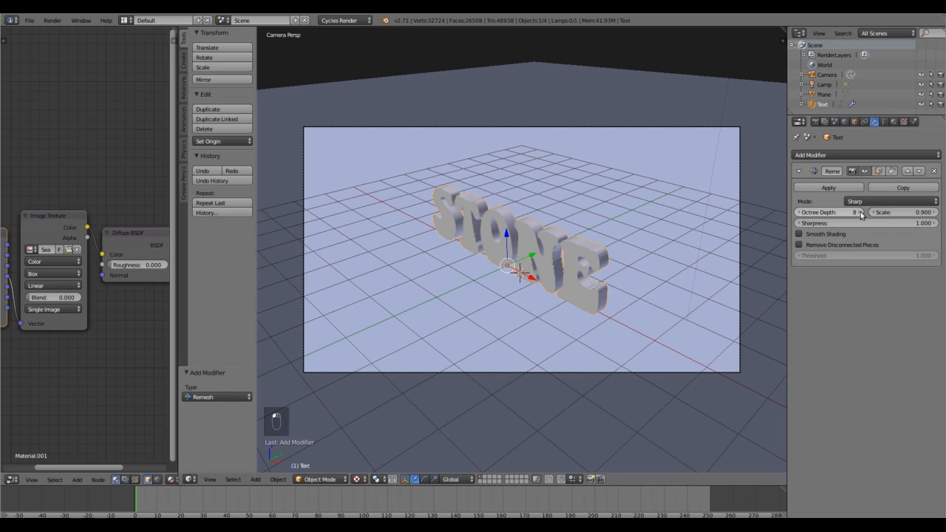
{"action": "left_click", "coordinate": [860, 213]}
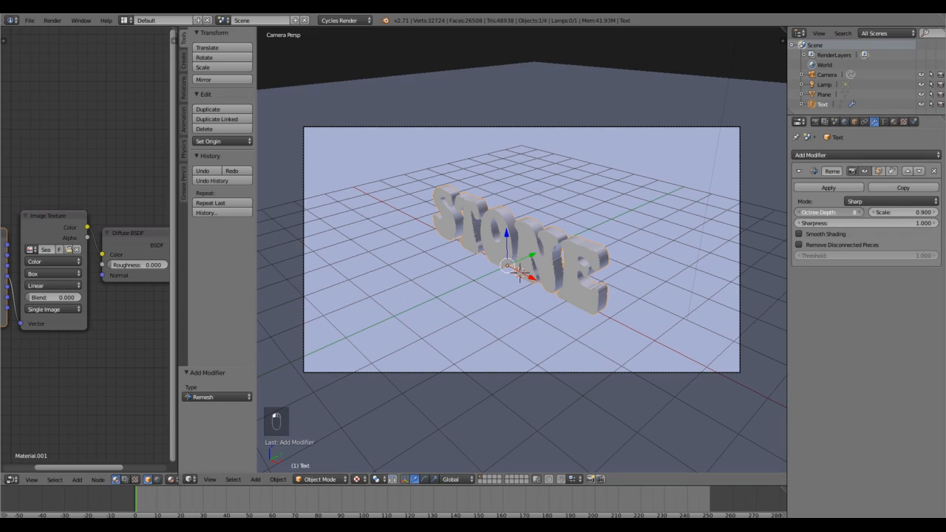
Set the Remesh mode to Smooth and enable Smooth Shading
{"action": "left_click", "coordinate": [865, 202]}
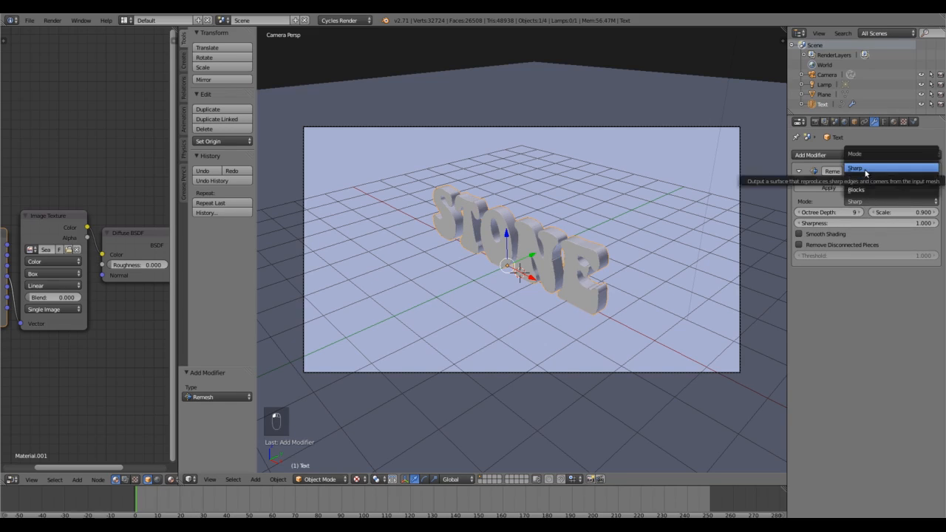
{"action": "left_click", "coordinate": [865, 180]}
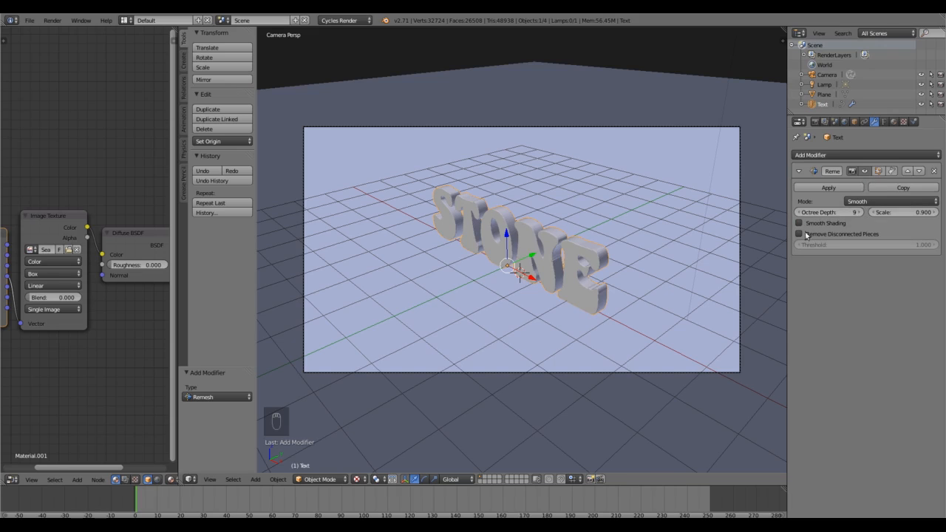
{"action": "left_click", "coordinate": [799, 223]}
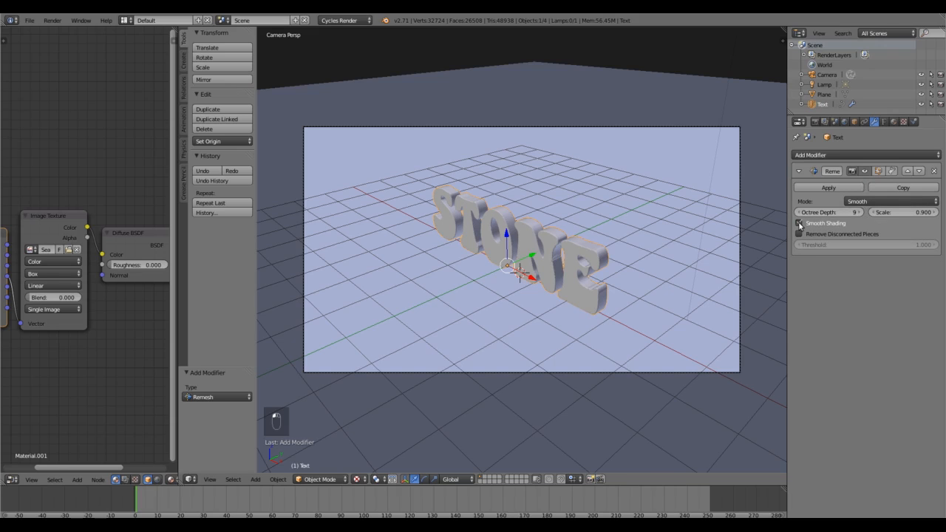
Convert the STONE text object to a mesh
{"action": "scroll", "coordinate": [524, 330], "scroll_direction": "up", "scroll_amount": 2}
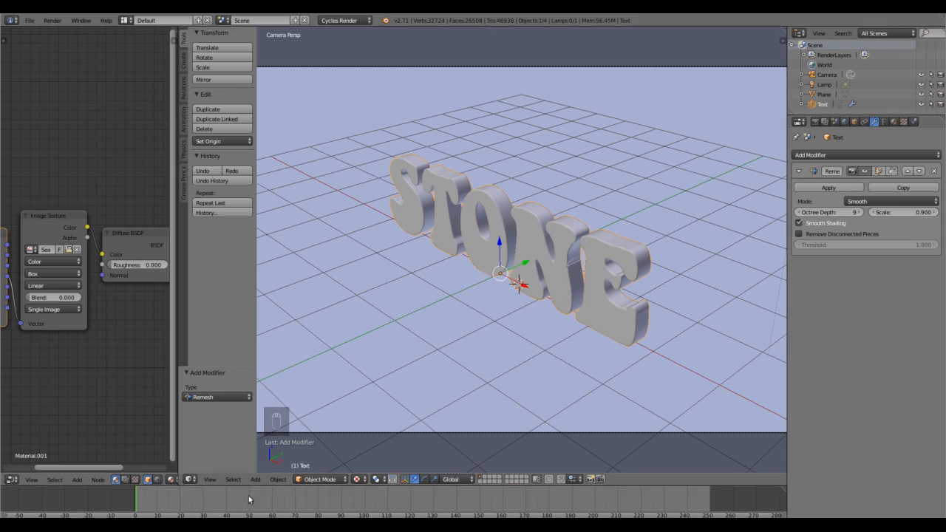
{"action": "left_click", "coordinate": [278, 482]}
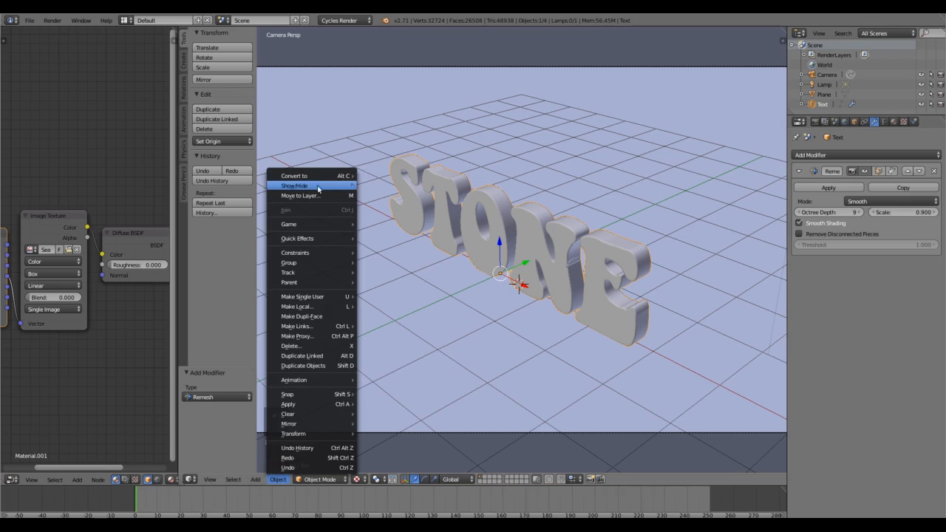
{"action": "mouse_move", "coordinate": [314, 176]}
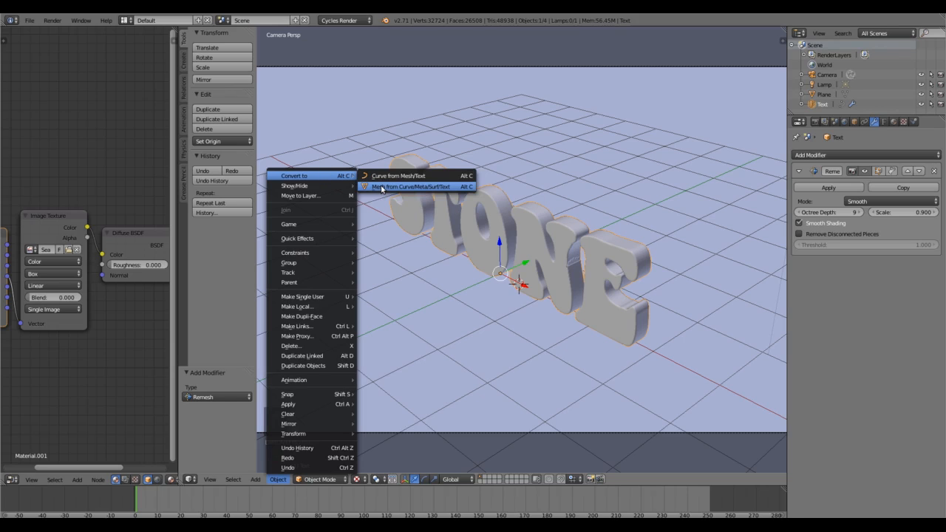
{"action": "left_click", "coordinate": [443, 187]}
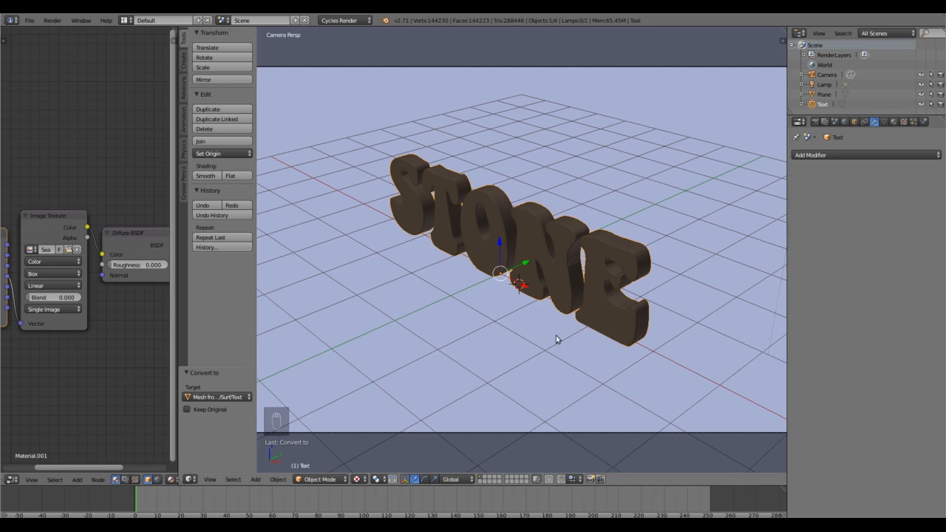
Smooth all vertices of the STONE mesh with 25 iterations in Edit Mode, then return to Object Mode
{"action": "scroll", "coordinate": [518, 343], "scroll_direction": "up", "scroll_amount": 2}
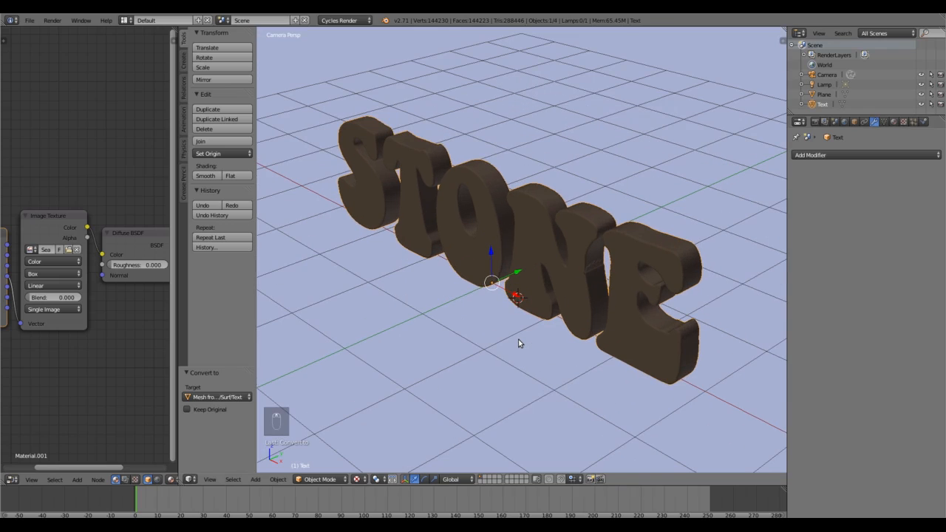
{"action": "left_click", "coordinate": [333, 483]}
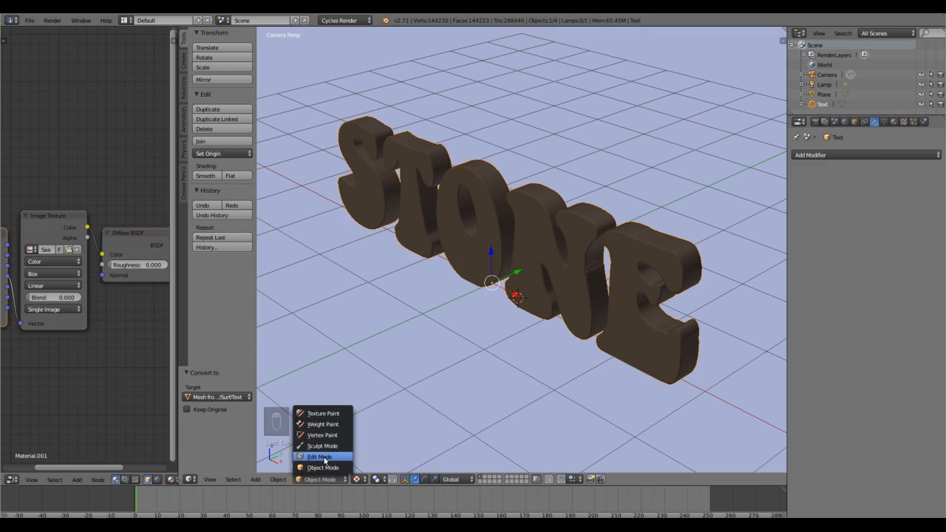
{"action": "left_click", "coordinate": [326, 459]}
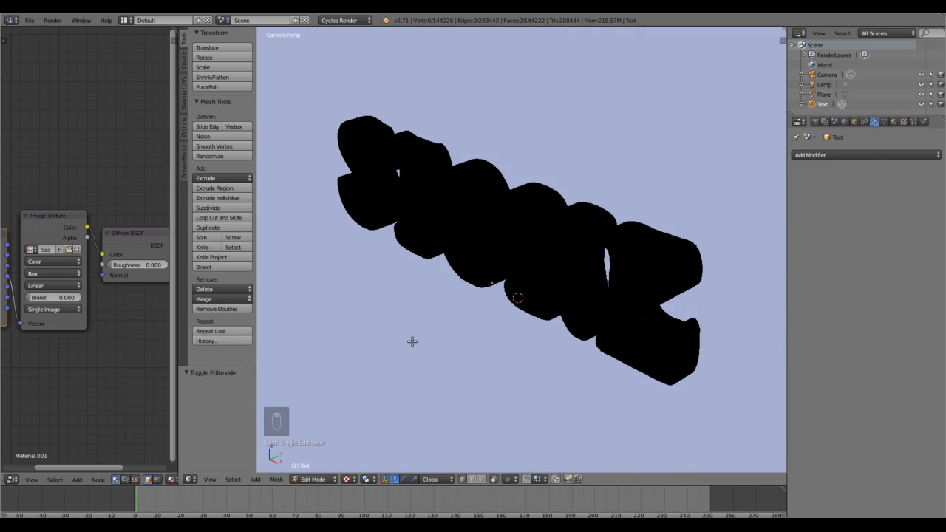
{"action": "key", "text": "a"}
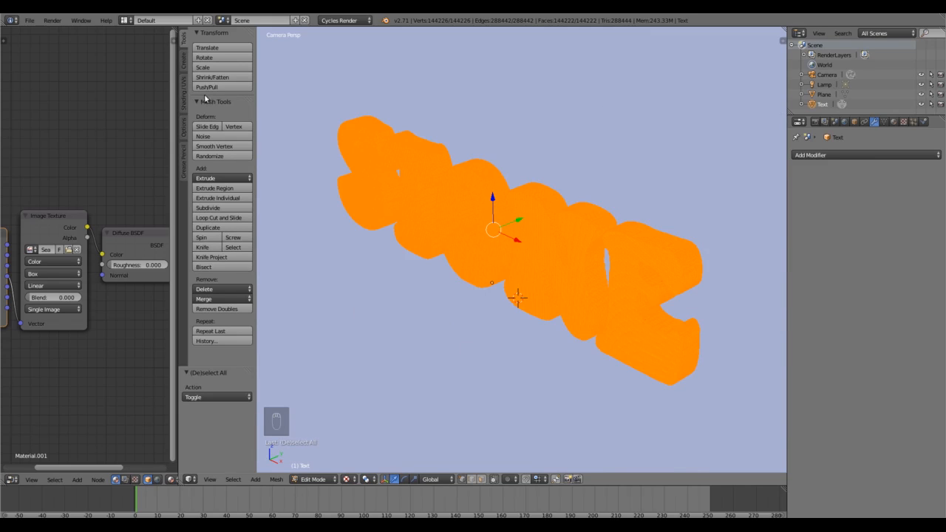
{"action": "left_click", "coordinate": [215, 147]}
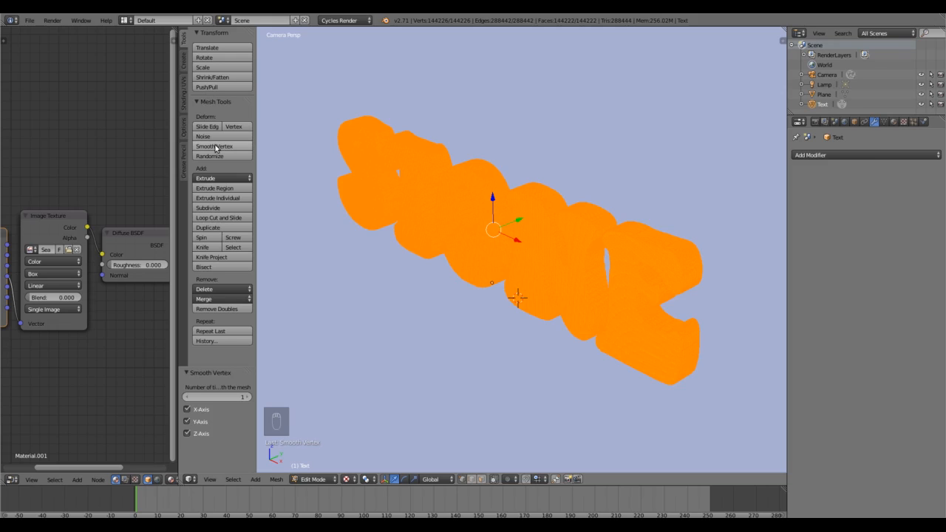
{"action": "left_click", "coordinate": [223, 399]}
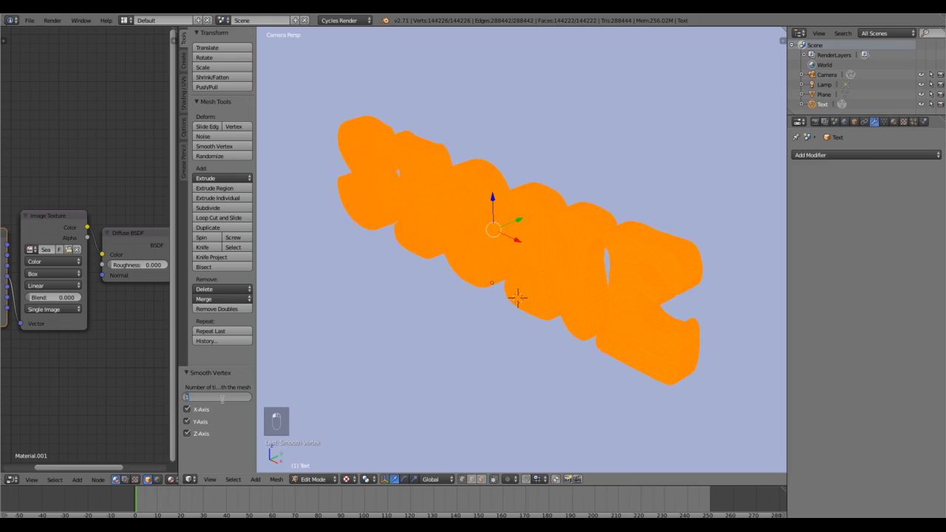
{"action": "type", "text": "25"}
{"action": "key", "text": "Return"}
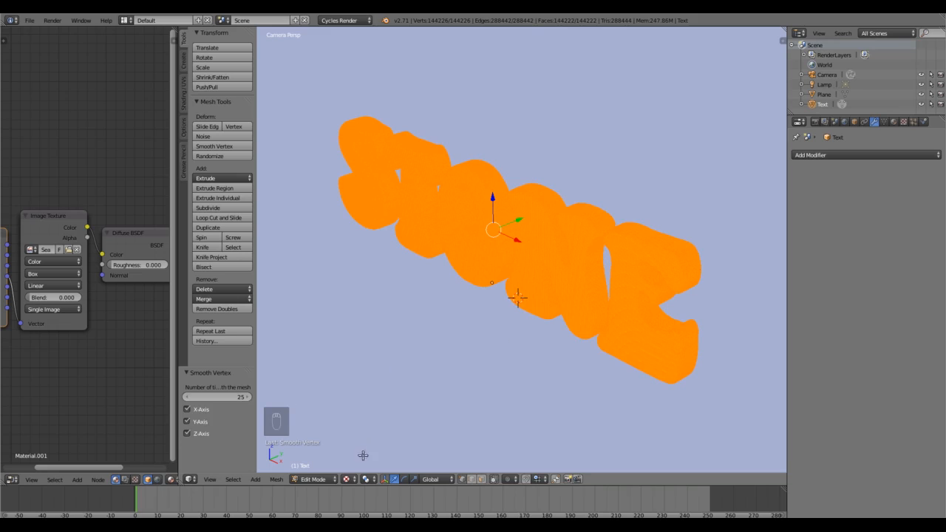
{"action": "left_click", "coordinate": [309, 481]}
{"action": "left_click", "coordinate": [319, 468]}
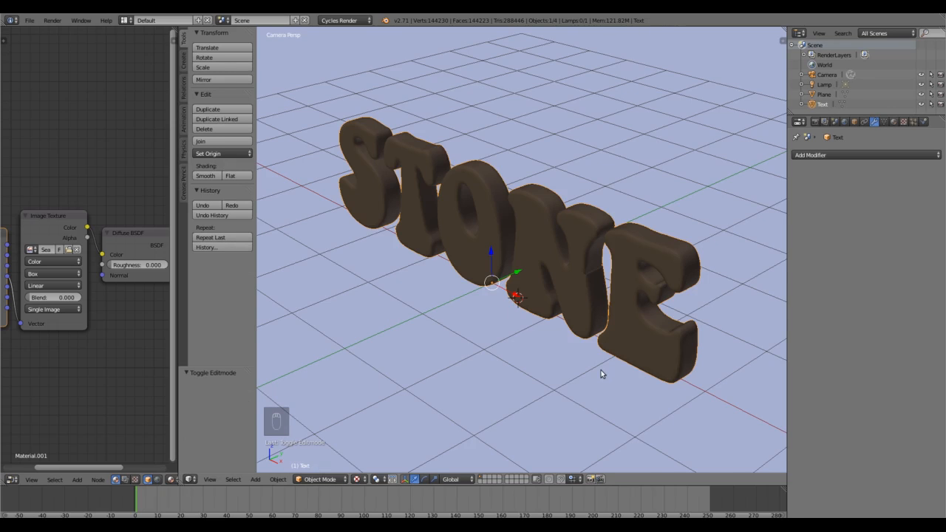
{"action": "middle_click_drag", "start_coordinate": [601, 374], "coordinate": [567, 328]}
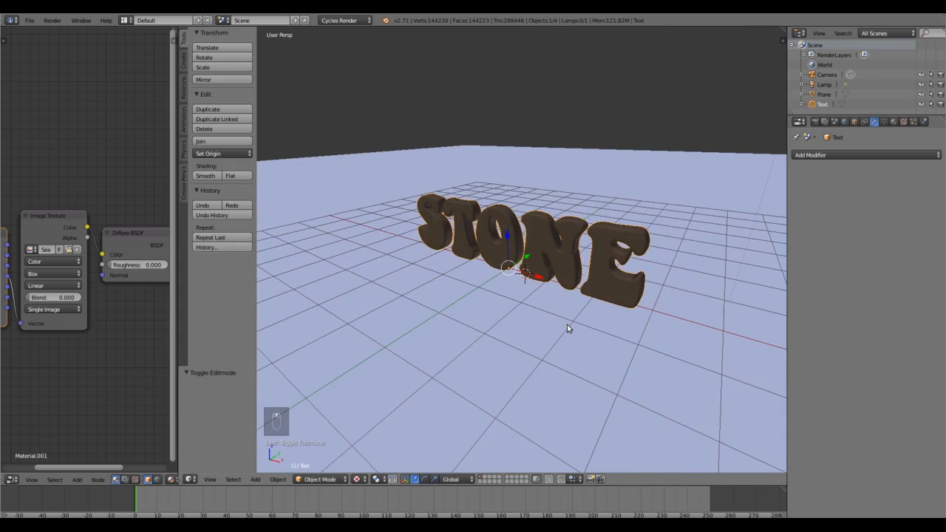
Switch the STONE mesh from Object Mode to Sculpt Mode
{"action": "scroll", "coordinate": [567, 328], "scroll_direction": "up", "scroll_amount": 3}
{"action": "middle_click_drag", "start_coordinate": [619, 342], "coordinate": [664, 331]}
{"action": "scroll", "coordinate": [666, 331], "scroll_direction": "down", "scroll_amount": 2}
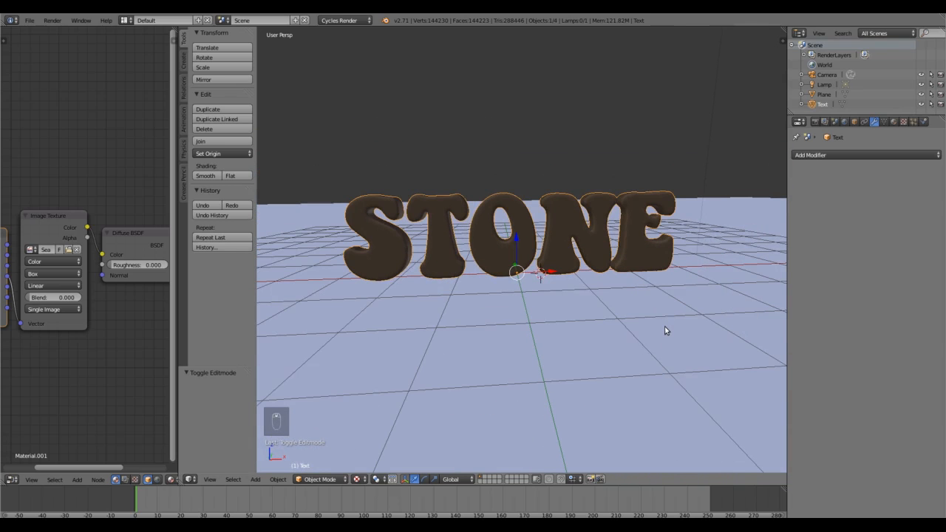
{"action": "scroll", "coordinate": [664, 331], "scroll_direction": "up", "scroll_amount": 1}
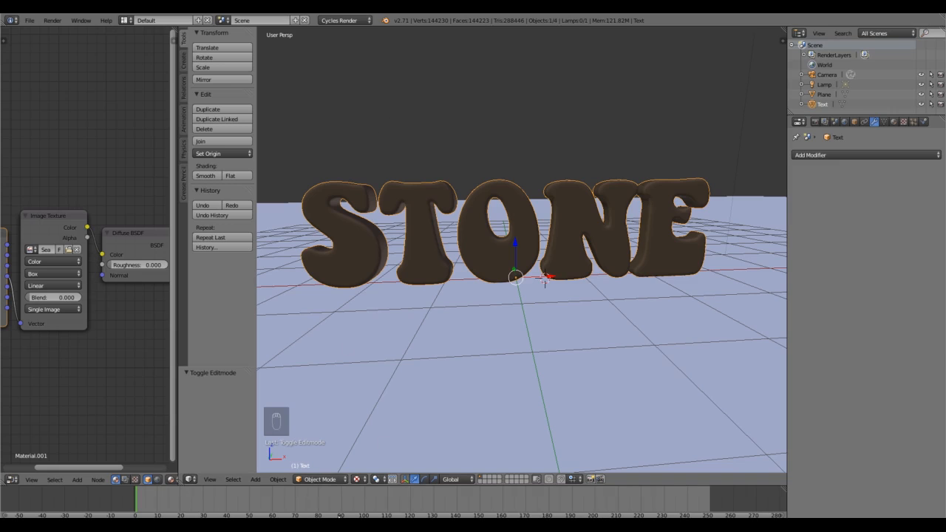
{"action": "left_click", "coordinate": [326, 481]}
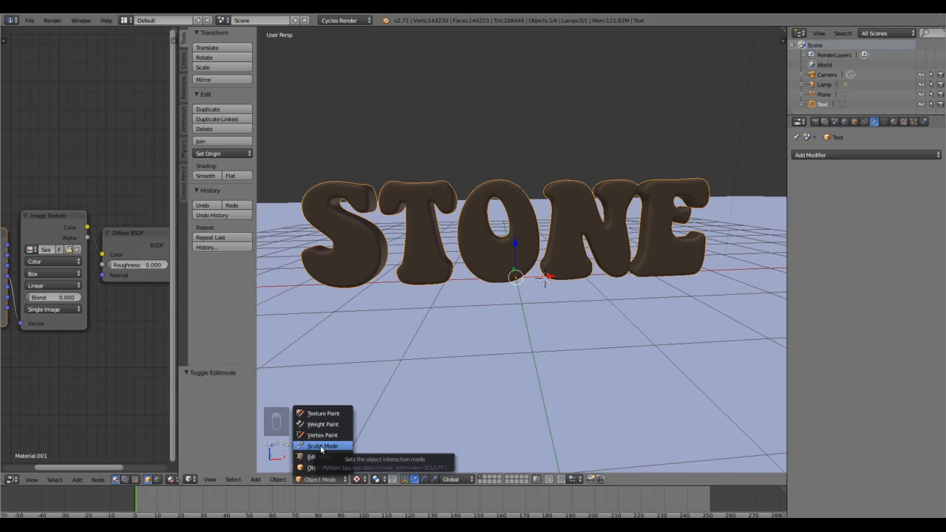
{"action": "left_click", "coordinate": [320, 446]}
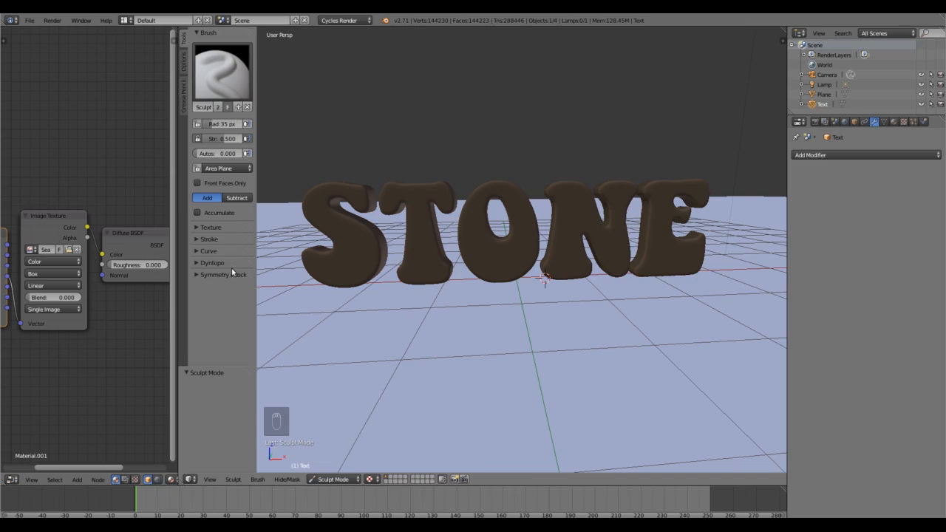
Enable dynamic topology for sculpting and set its detail size to 9.40 px
{"action": "left_click", "coordinate": [208, 263]}
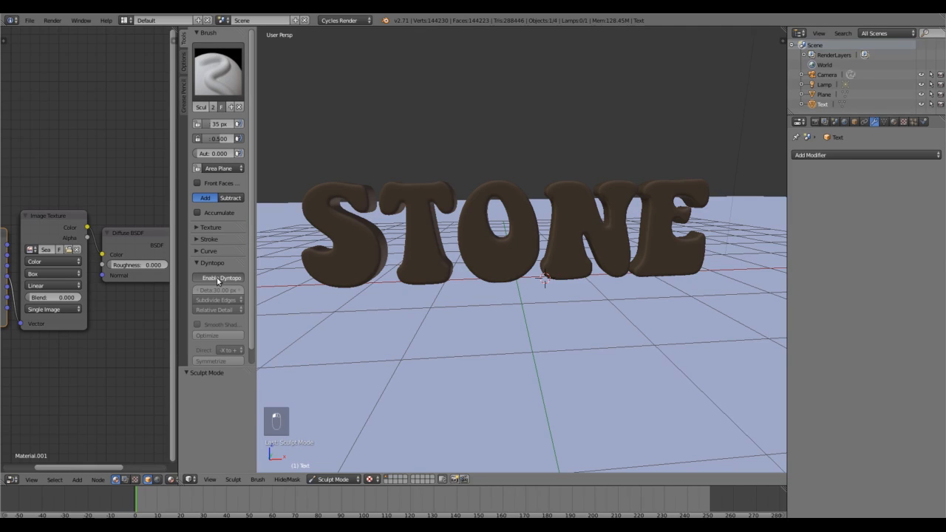
{"action": "key", "text": "ctrl+d"}
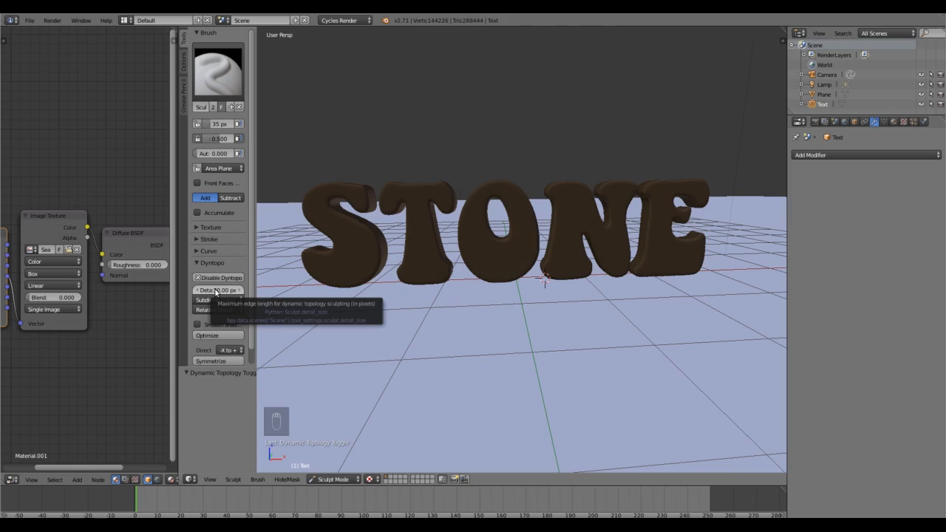
{"action": "left_click_drag", "start_coordinate": [216, 291], "coordinate": [251, 291]}
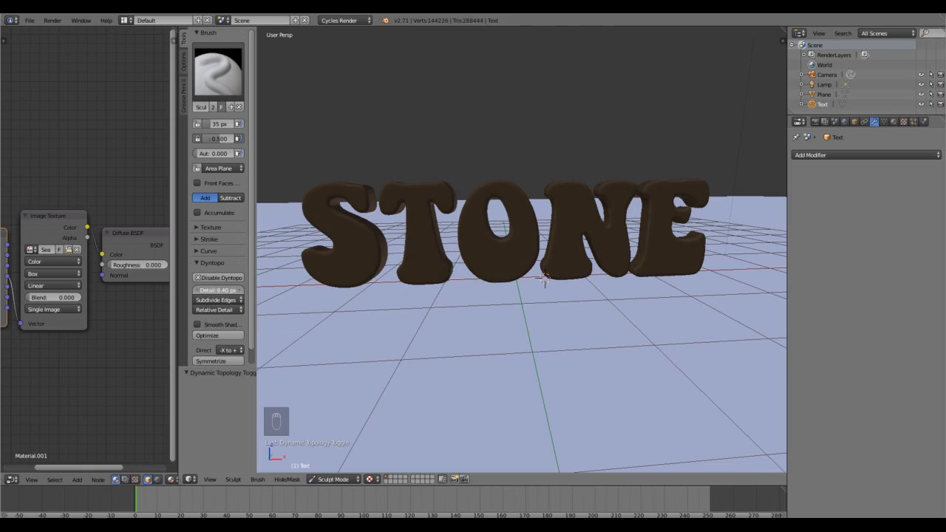
Set the sculpt brush to Subtract and carve irregular dents along the front edges of the letter S
{"action": "scroll", "coordinate": [417, 299], "scroll_direction": "up", "scroll_amount": 4}
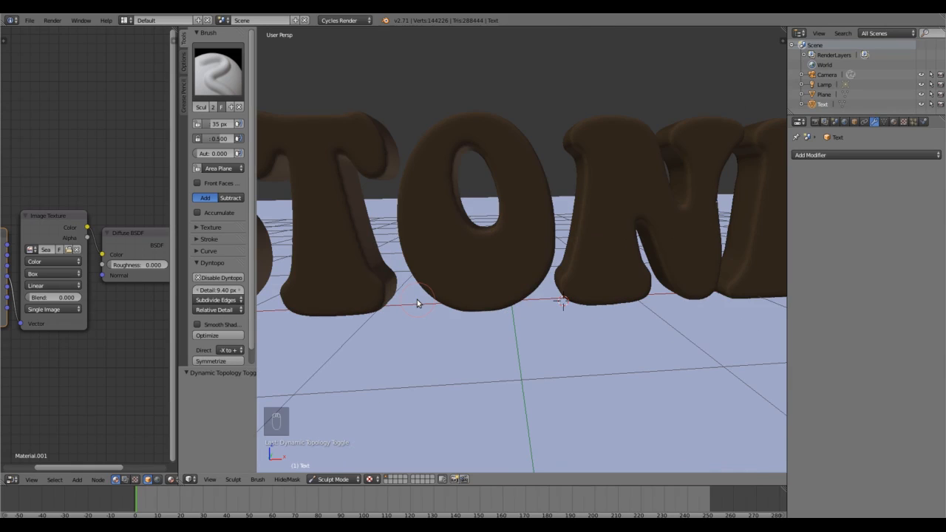
{"action": "middle_click_drag", "start_coordinate": [344, 350], "coordinate": [568, 368]}
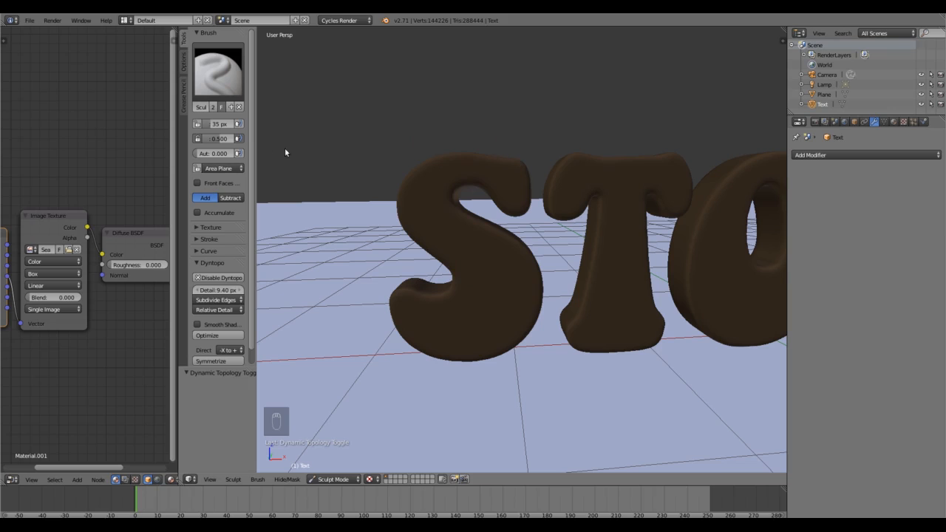
{"action": "left_click", "coordinate": [239, 198]}
{"action": "mouse_move", "coordinate": [515, 171]}
{"action": "left_mouse_down"}
{"action": "mouse_move", "coordinate": [511, 159]}
{"action": "mouse_move", "coordinate": [458, 158]}
{"action": "mouse_move", "coordinate": [428, 180]}
{"action": "mouse_move", "coordinate": [412, 176]}
{"action": "mouse_move", "coordinate": [414, 194]}
{"action": "mouse_move", "coordinate": [399, 208]}
{"action": "mouse_move", "coordinate": [452, 259]}
{"action": "mouse_move", "coordinate": [442, 270]}
{"action": "mouse_move", "coordinate": [461, 283]}
{"action": "left_mouse_up"}
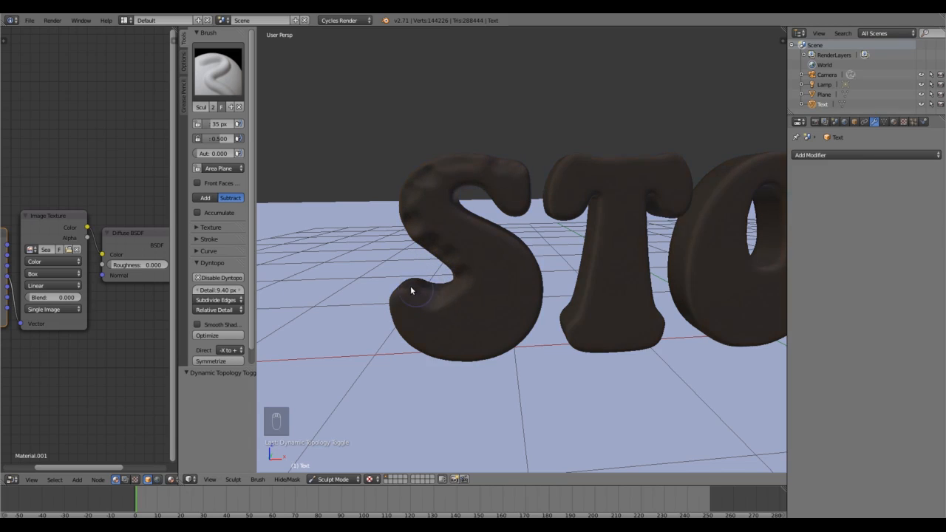
{"action": "mouse_move", "coordinate": [402, 296]}
{"action": "left_mouse_down"}
{"action": "mouse_move", "coordinate": [402, 338]}
{"action": "mouse_move", "coordinate": [422, 334]}
{"action": "mouse_move", "coordinate": [442, 349]}
{"action": "mouse_move", "coordinate": [505, 363]}
{"action": "mouse_move", "coordinate": [538, 272]}
{"action": "mouse_move", "coordinate": [524, 255]}
{"action": "left_mouse_up"}
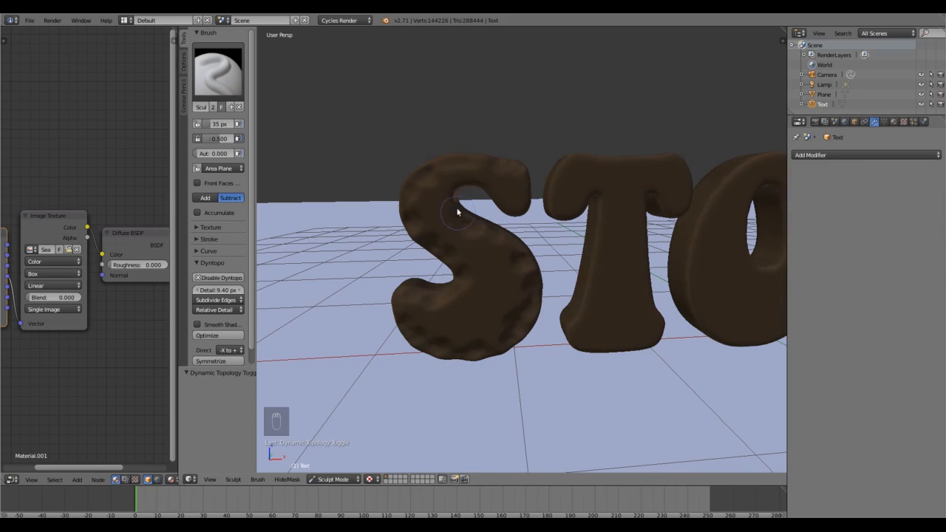
{"action": "mouse_move", "coordinate": [458, 212]}
{"action": "left_mouse_down"}
{"action": "mouse_move", "coordinate": [446, 191]}
{"action": "mouse_move", "coordinate": [479, 187]}
{"action": "mouse_move", "coordinate": [510, 213]}
{"action": "mouse_move", "coordinate": [523, 211]}
{"action": "mouse_move", "coordinate": [529, 196]}
{"action": "mouse_move", "coordinate": [515, 167]}
{"action": "left_mouse_up"}
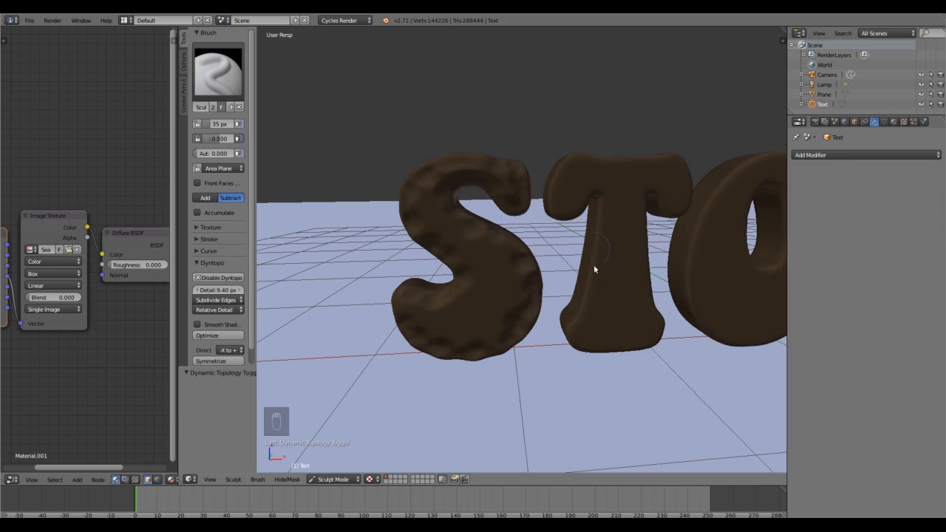
Carve irregular dents along the front edges of the letters T and O with the subtracting brush
{"action": "middle_click_drag", "start_coordinate": [614, 411], "coordinate": [511, 380]}
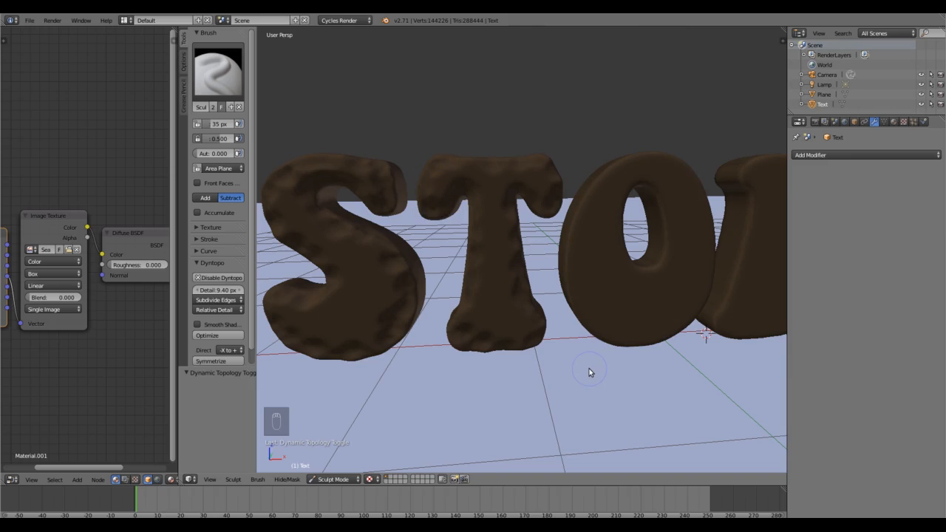
{"action": "middle_click_drag", "start_coordinate": [589, 372], "coordinate": [433, 306]}
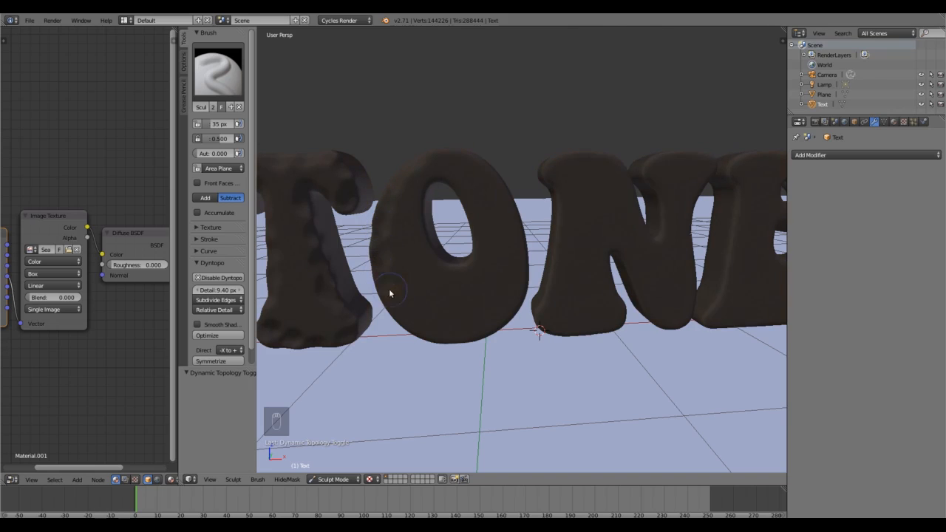
{"action": "mouse_move", "coordinate": [390, 294]}
{"action": "left_mouse_down"}
{"action": "mouse_move", "coordinate": [406, 317]}
{"action": "mouse_move", "coordinate": [463, 345]}
{"action": "mouse_move", "coordinate": [513, 313]}
{"action": "mouse_move", "coordinate": [523, 290]}
{"action": "mouse_move", "coordinate": [518, 204]}
{"action": "mouse_move", "coordinate": [503, 172]}
{"action": "mouse_move", "coordinate": [426, 160]}
{"action": "left_mouse_up"}
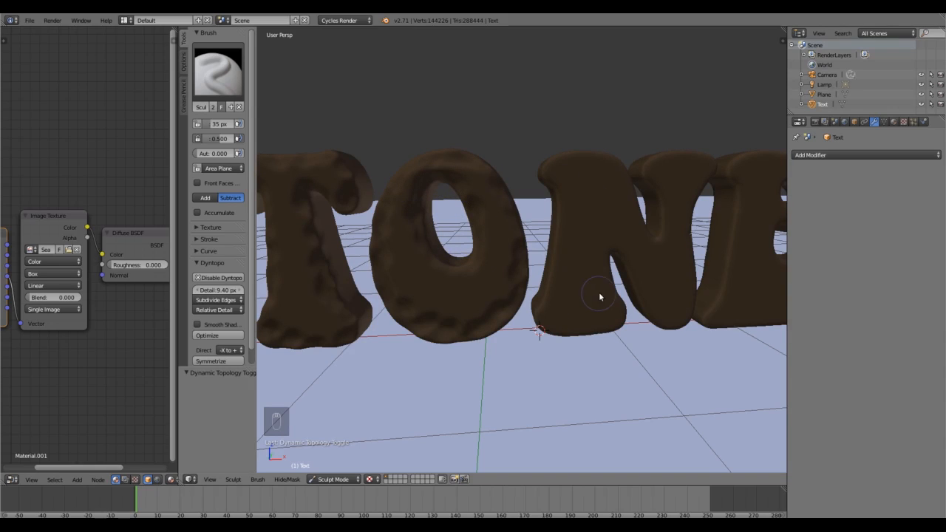
Carve irregular dents along the front edges of the letters N and E with the subtracting brush
{"action": "middle_click_drag", "start_coordinate": [608, 296], "coordinate": [414, 189]}
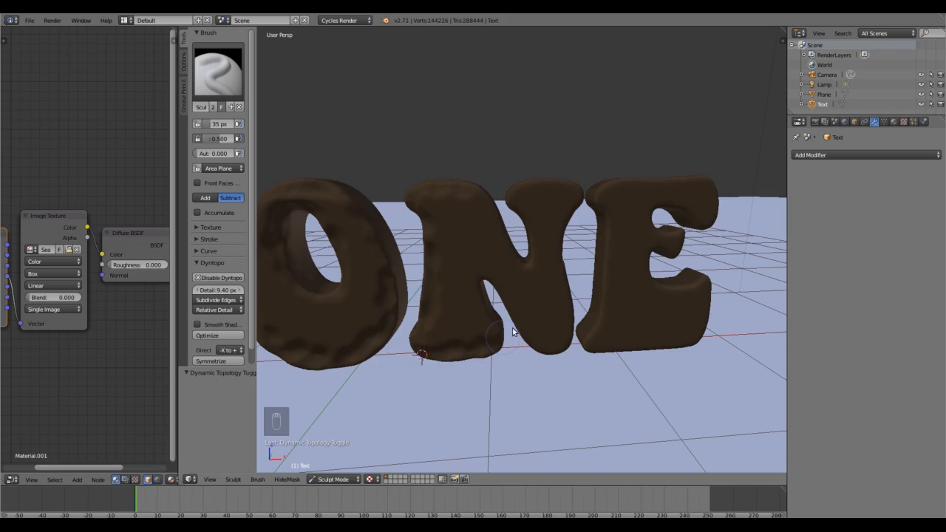
{"action": "mouse_move", "coordinate": [484, 314]}
{"action": "left_mouse_down"}
{"action": "mouse_move", "coordinate": [479, 284]}
{"action": "mouse_move", "coordinate": [497, 275]}
{"action": "mouse_move", "coordinate": [544, 351]}
{"action": "mouse_move", "coordinate": [564, 345]}
{"action": "mouse_move", "coordinate": [587, 319]}
{"action": "mouse_move", "coordinate": [564, 293]}
{"action": "mouse_move", "coordinate": [562, 312]}
{"action": "mouse_move", "coordinate": [568, 267]}
{"action": "mouse_move", "coordinate": [554, 228]}
{"action": "mouse_move", "coordinate": [586, 193]}
{"action": "left_mouse_up"}
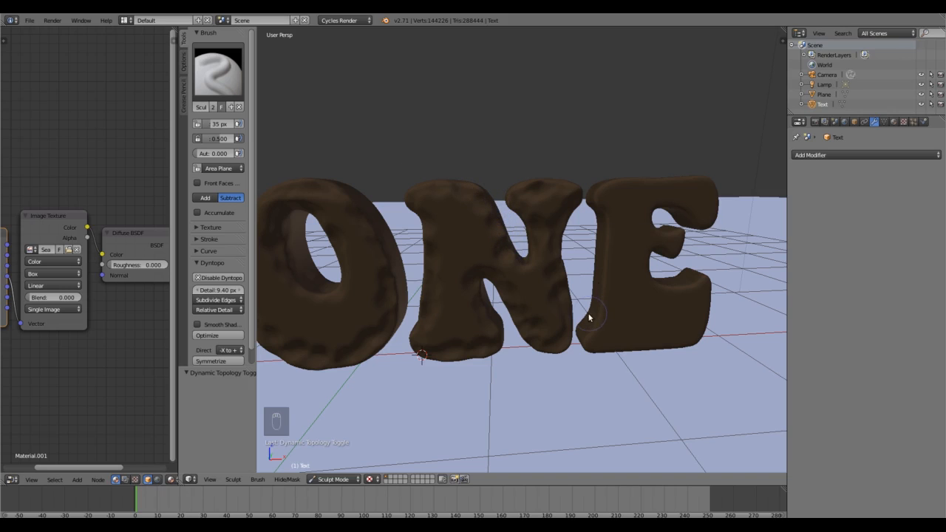
{"action": "middle_click_drag", "start_coordinate": [606, 320], "coordinate": [490, 337], "text": "shift"}
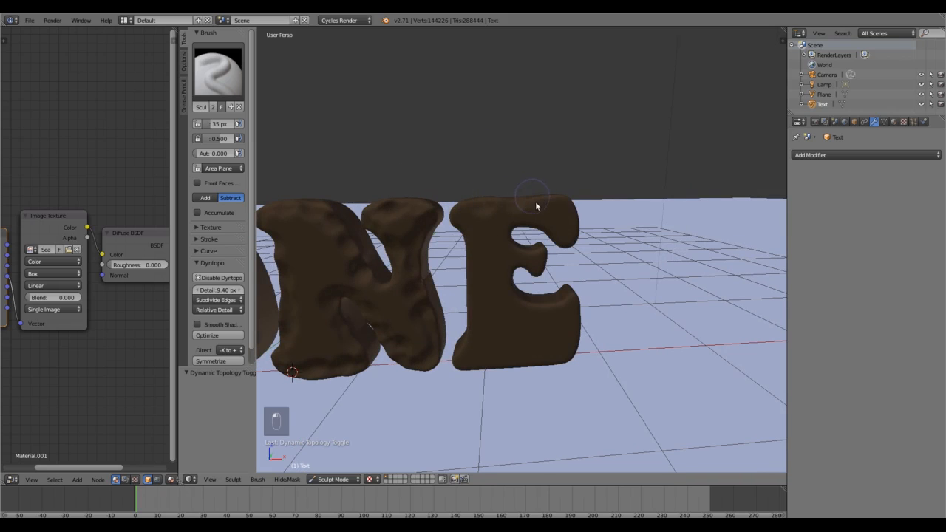
{"action": "mouse_move", "coordinate": [579, 233]}
{"action": "left_mouse_down"}
{"action": "mouse_move", "coordinate": [567, 245]}
{"action": "mouse_move", "coordinate": [548, 228]}
{"action": "mouse_move", "coordinate": [511, 234]}
{"action": "mouse_move", "coordinate": [519, 251]}
{"action": "mouse_move", "coordinate": [548, 248]}
{"action": "mouse_move", "coordinate": [541, 277]}
{"action": "mouse_move", "coordinate": [523, 270]}
{"action": "left_mouse_up"}
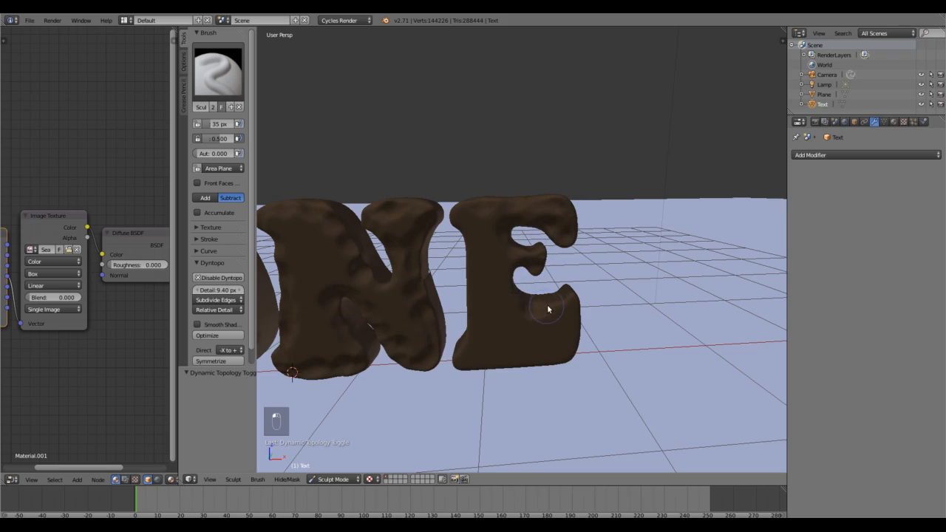
{"action": "mouse_move", "coordinate": [509, 289]}
{"action": "left_mouse_down"}
{"action": "mouse_move", "coordinate": [524, 302]}
{"action": "mouse_move", "coordinate": [499, 277]}
{"action": "left_mouse_up"}
{"action": "mouse_move", "coordinate": [577, 302]}
{"action": "left_mouse_down"}
{"action": "mouse_move", "coordinate": [574, 351]}
{"action": "mouse_move", "coordinate": [555, 375]}
{"action": "mouse_move", "coordinate": [539, 353]}
{"action": "mouse_move", "coordinate": [497, 368]}
{"action": "mouse_move", "coordinate": [466, 358]}
{"action": "mouse_move", "coordinate": [485, 274]}
{"action": "mouse_move", "coordinate": [465, 226]}
{"action": "mouse_move", "coordinate": [493, 206]}
{"action": "mouse_move", "coordinate": [640, 217]}
{"action": "left_mouse_up"}
Carve dents into the top surfaces of the STONE letters with the subtracting brush
{"action": "scroll", "coordinate": [636, 321], "scroll_direction": "down", "scroll_amount": 5}
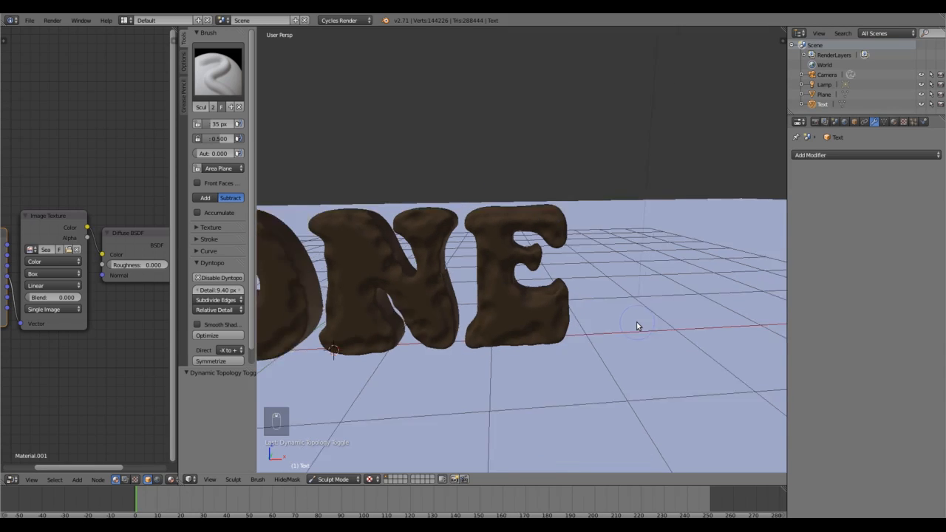
{"action": "scroll", "coordinate": [450, 338], "scroll_direction": "up", "scroll_amount": 1}
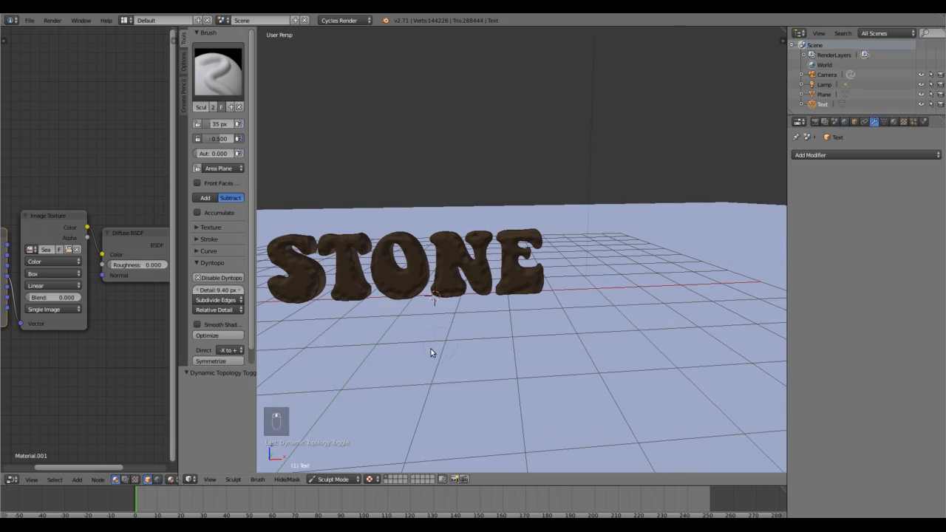
{"action": "middle_click_drag", "start_coordinate": [387, 348], "coordinate": [457, 342]}
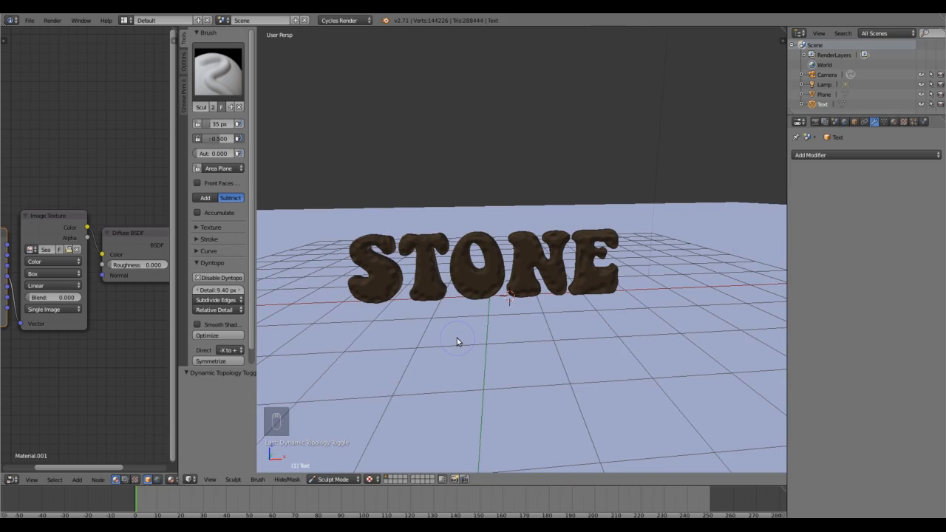
{"action": "scroll", "coordinate": [457, 338], "scroll_direction": "up", "scroll_amount": 2}
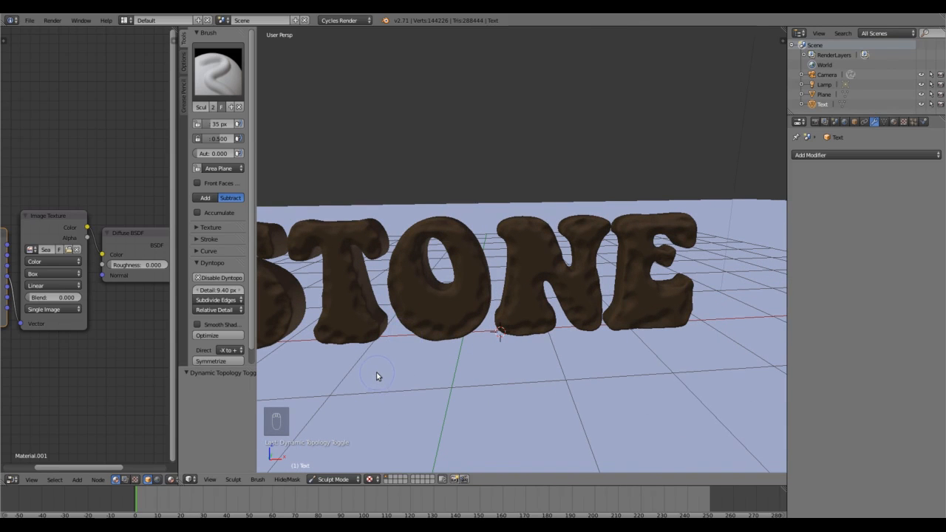
{"action": "middle_click_drag", "start_coordinate": [510, 365], "coordinate": [436, 409]}
{"action": "scroll", "coordinate": [619, 376], "scroll_direction": "up", "scroll_amount": 2}
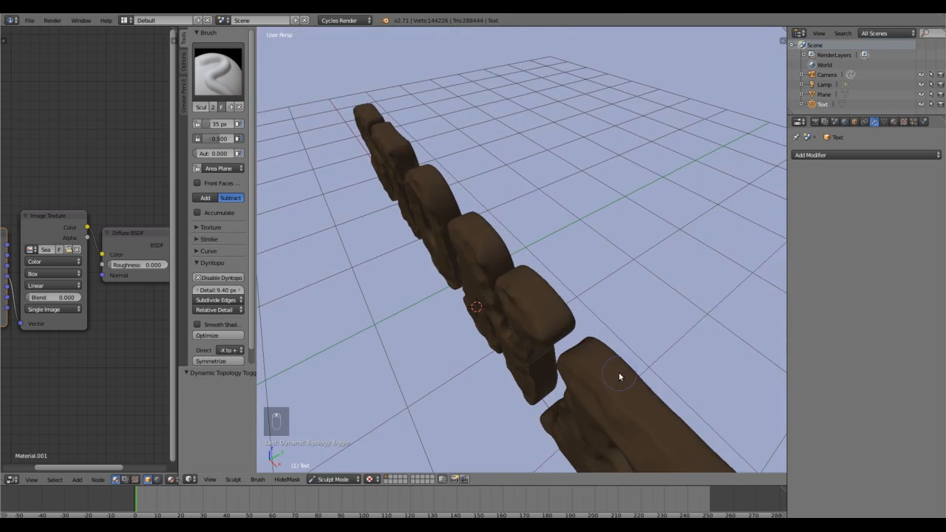
{"action": "scroll", "coordinate": [620, 377], "scroll_direction": "down", "scroll_amount": 1}
{"action": "scroll", "coordinate": [623, 397], "scroll_direction": "down", "scroll_amount": 1}
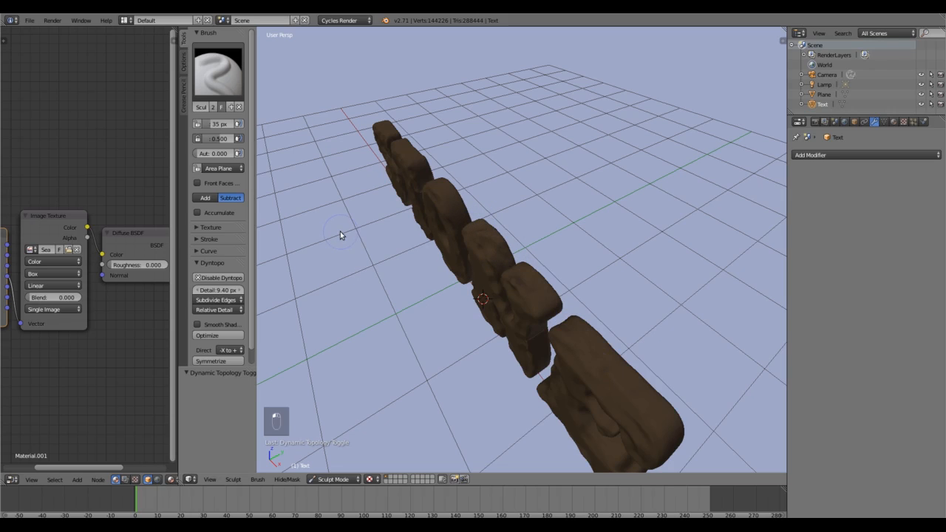
{"action": "middle_click_drag", "start_coordinate": [340, 235], "coordinate": [403, 359]}
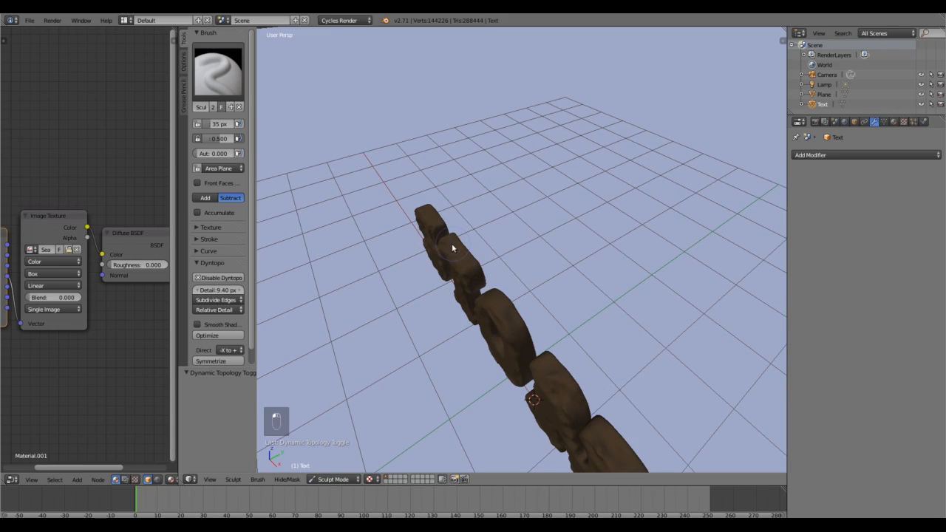
{"action": "middle_click_drag", "start_coordinate": [437, 258], "coordinate": [448, 360]}
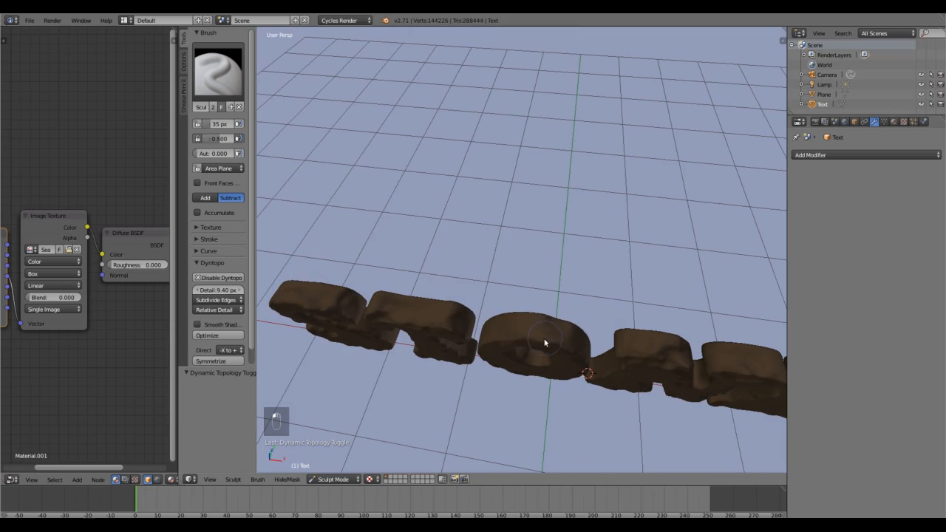
{"action": "left_click_drag", "start_coordinate": [545, 342], "coordinate": [518, 341]}
Switch to the camera view and return the sculpted STONE mesh to Object Mode
{"action": "key", "text": "KP_0"}
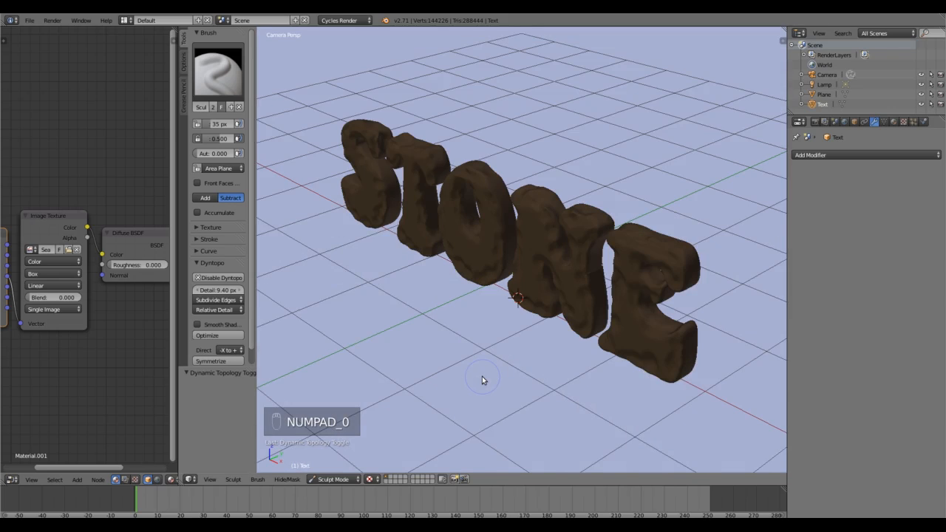
{"action": "scroll", "coordinate": [484, 379], "scroll_direction": "up", "scroll_amount": 1}
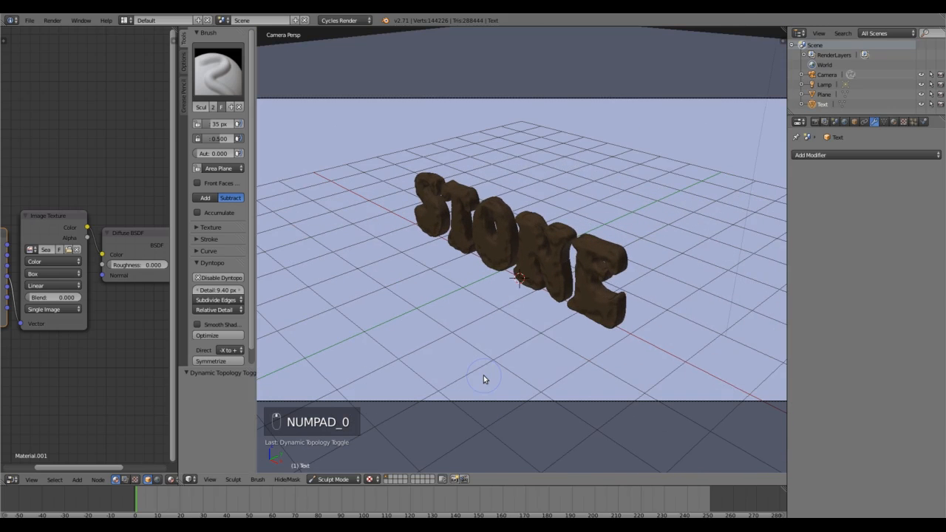
{"action": "scroll", "coordinate": [483, 377], "scroll_direction": "down", "scroll_amount": 1}
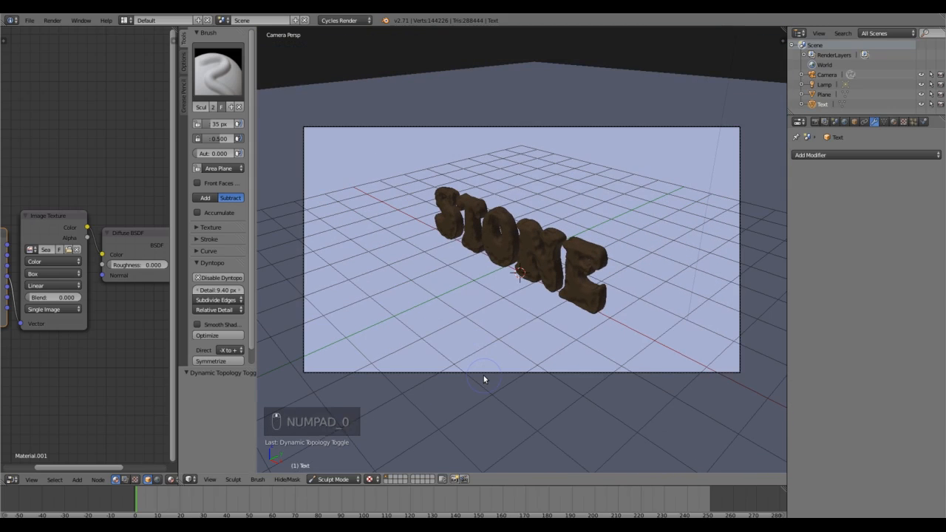
{"action": "left_click", "coordinate": [326, 479]}
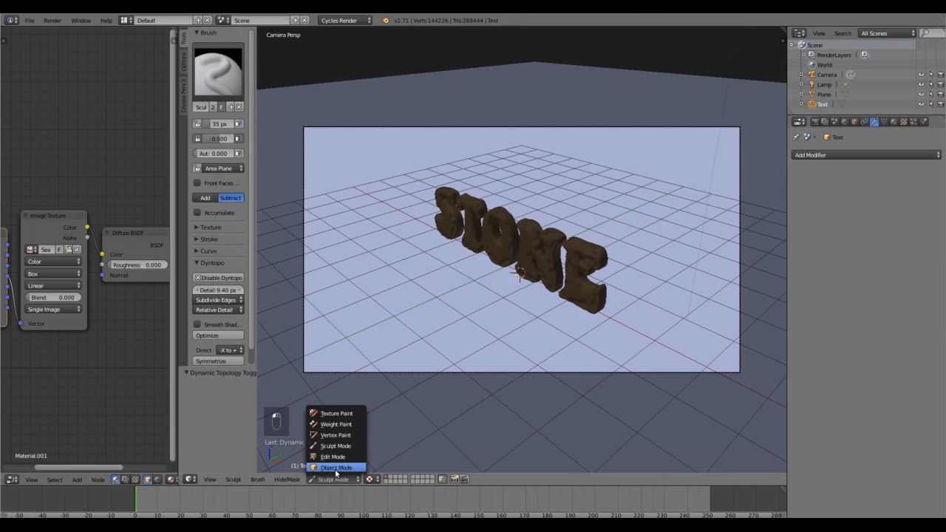
{"action": "left_click", "coordinate": [335, 469]}
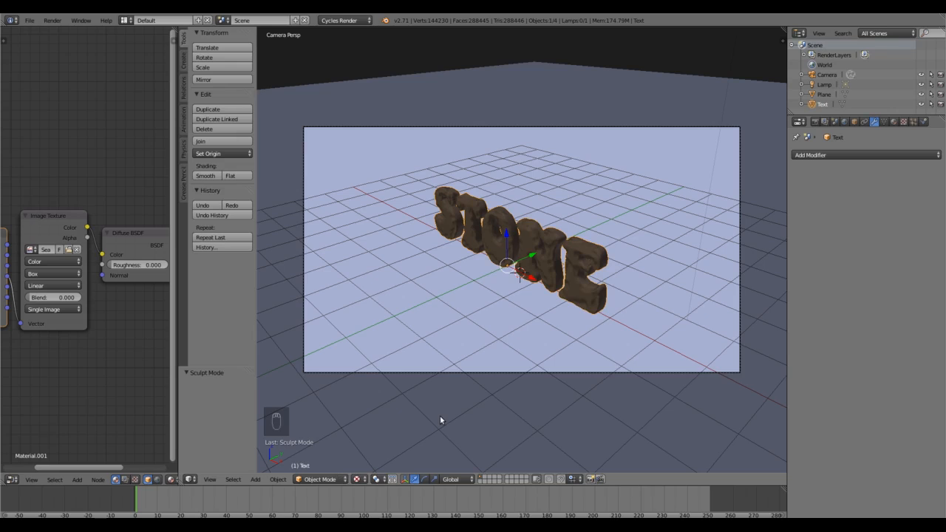
Render the scene through the camera and inspect the sculpted letters up close
{"action": "key", "text": "F12"}
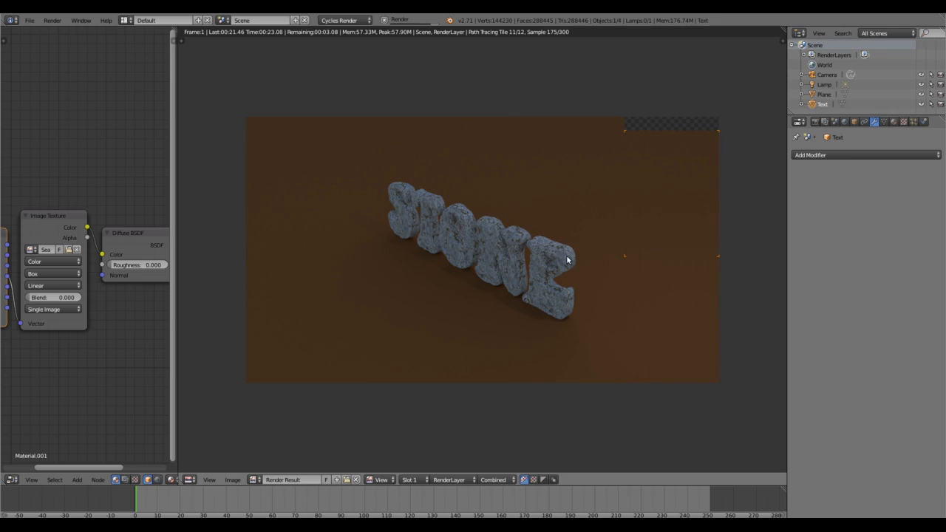
{"action": "scroll", "coordinate": [494, 331], "scroll_direction": "up", "scroll_amount": 2}
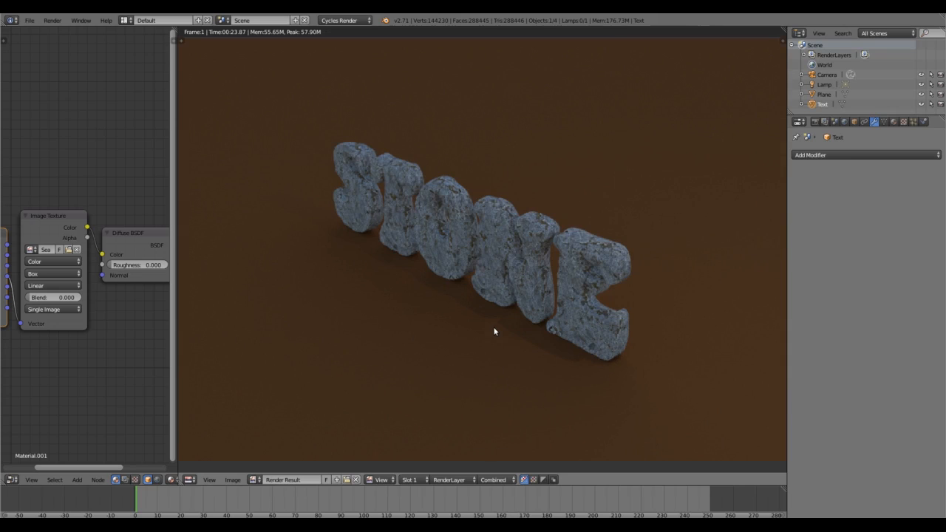
{"action": "scroll", "coordinate": [494, 331], "scroll_direction": "down", "scroll_amount": 2}
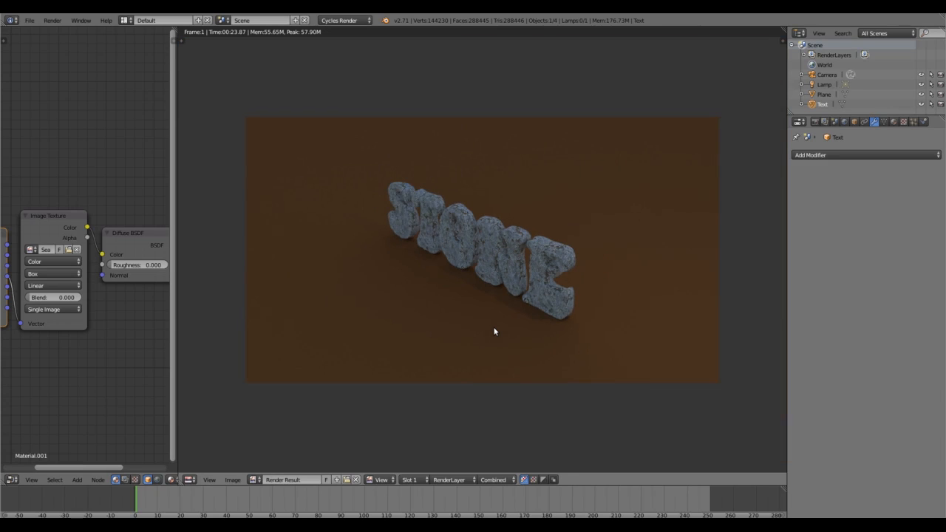
Close the render, widen the node editor and spread the Material Output and Diffuse BSDF nodes apart
{"action": "scroll", "coordinate": [494, 331], "scroll_direction": "up", "scroll_amount": 1}
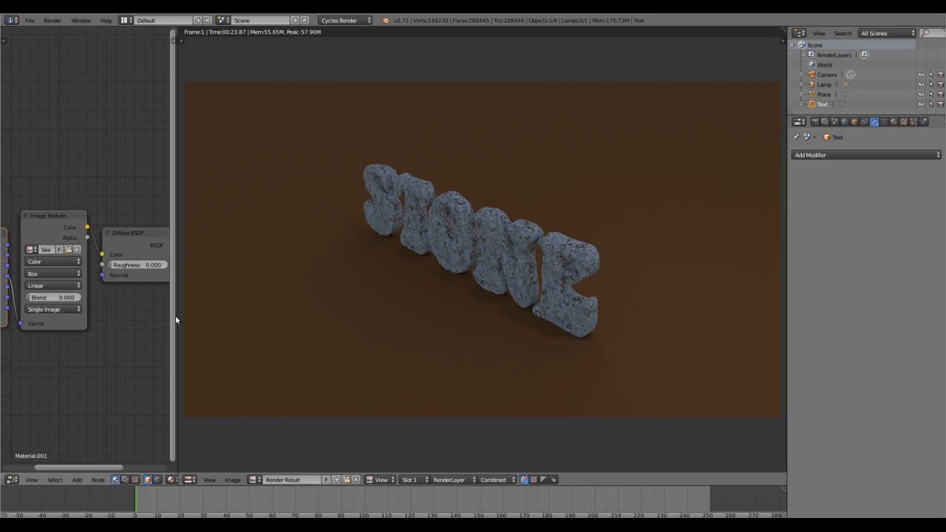
{"action": "left_click_drag", "start_coordinate": [178, 316], "coordinate": [439, 339]}
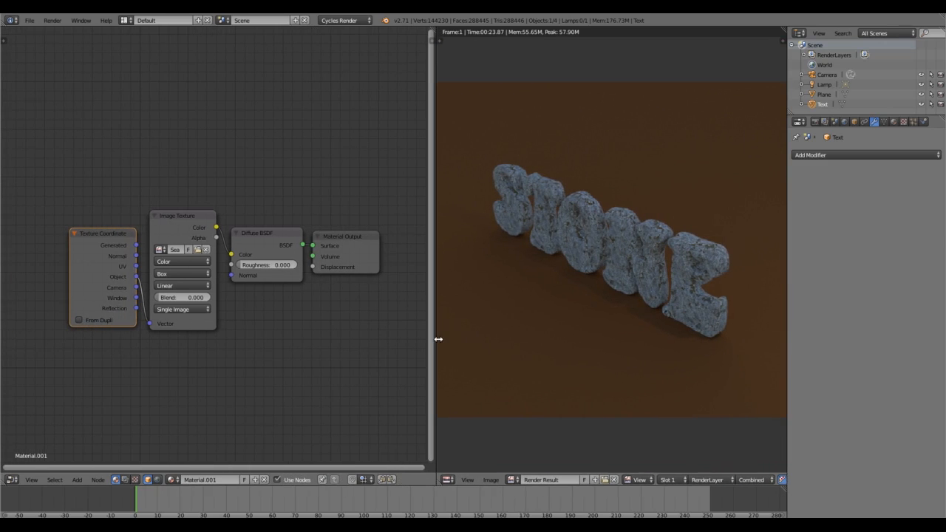
{"action": "key", "text": "Escape"}
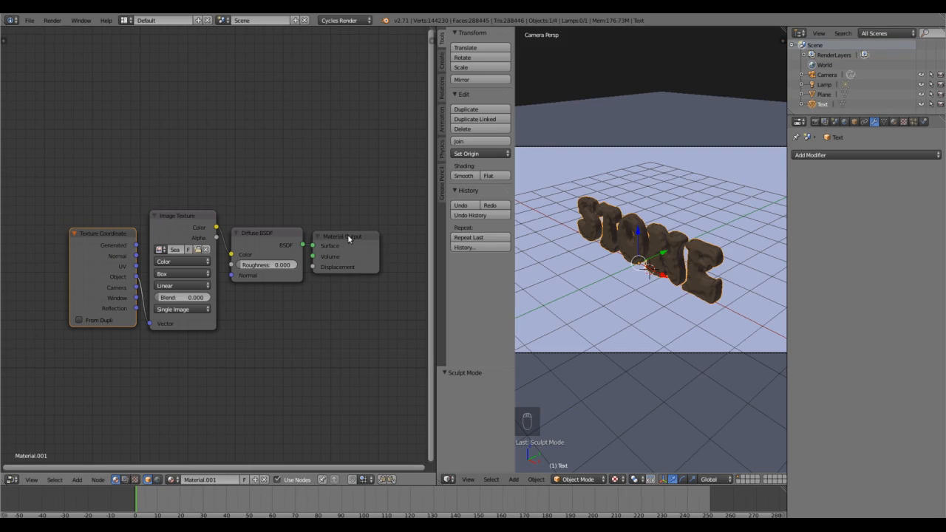
{"action": "left_click_drag", "start_coordinate": [347, 236], "coordinate": [393, 234]}
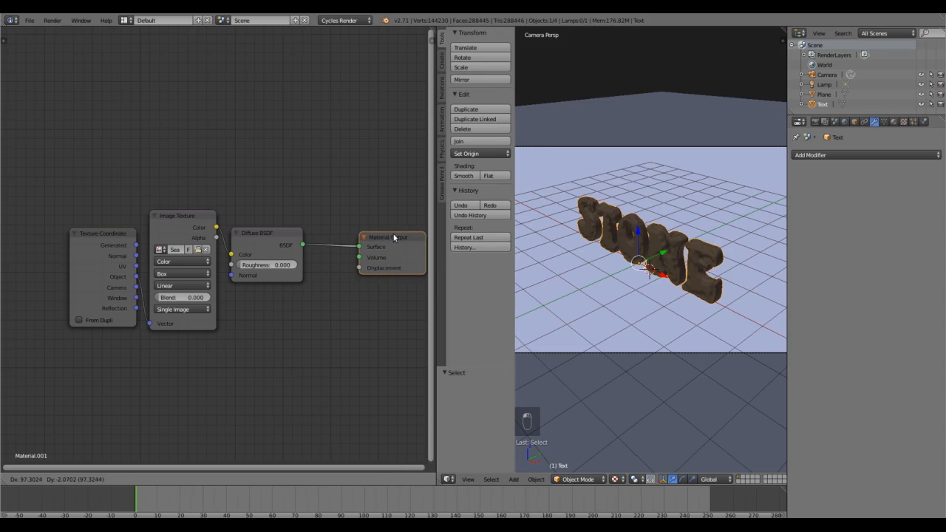
{"action": "left_click", "coordinate": [282, 235]}
{"action": "mouse_move", "coordinate": [281, 235]}
{"action": "left_mouse_down"}
{"action": "mouse_move", "coordinate": [326, 231]}
{"action": "mouse_move", "coordinate": [272, 235]}
{"action": "left_mouse_up"}
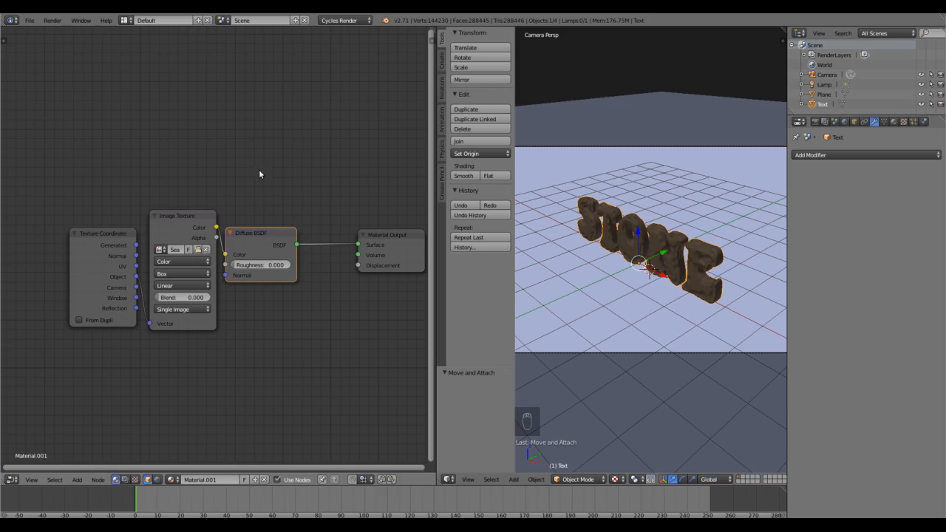
Show the properties of Material.001 and add a Mix Shader and a Glossy BSDF node above its existing nodes
{"action": "left_click", "coordinate": [894, 122]}
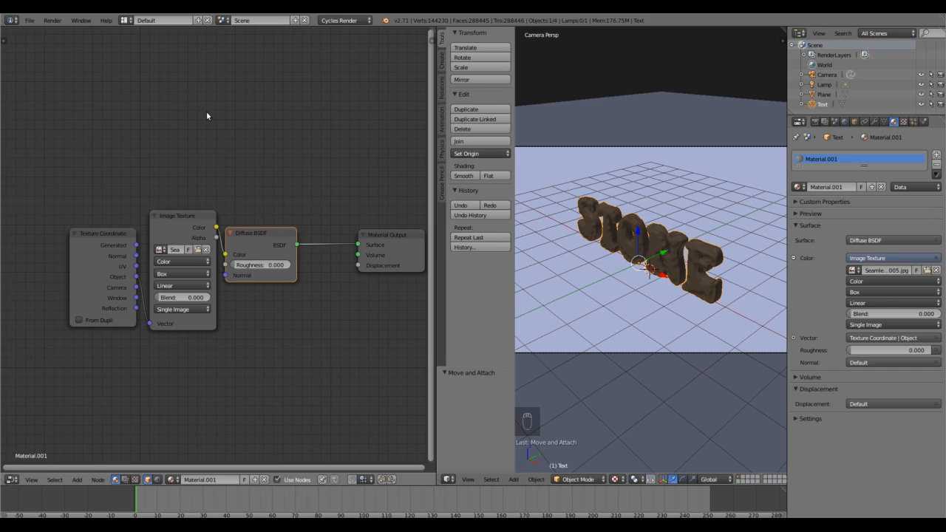
{"action": "key", "text": "shift+a"}
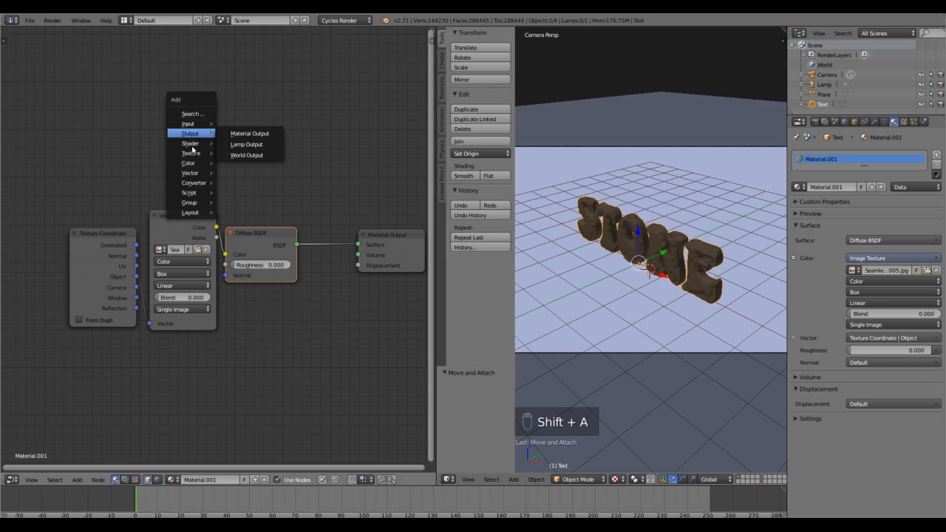
{"action": "mouse_move", "coordinate": [194, 144]}
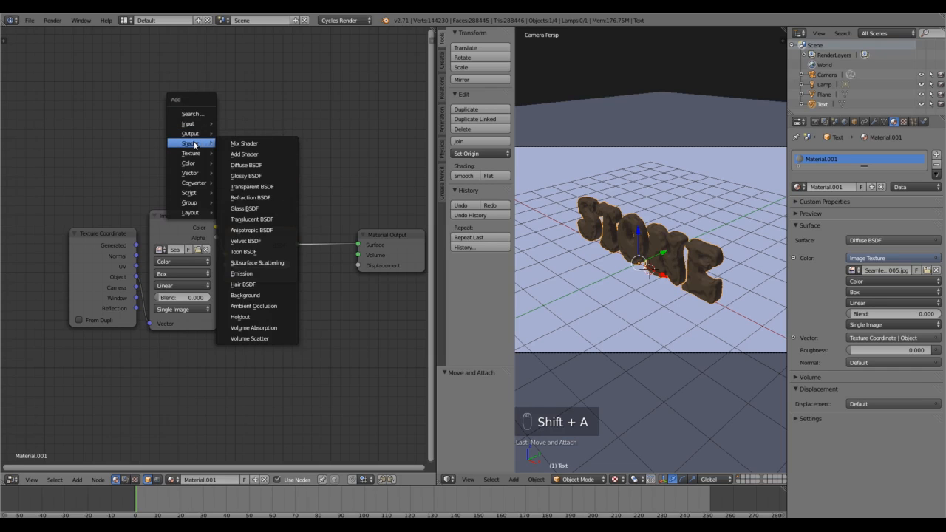
{"action": "left_click", "coordinate": [239, 148]}
{"action": "left_click", "coordinate": [349, 107]}
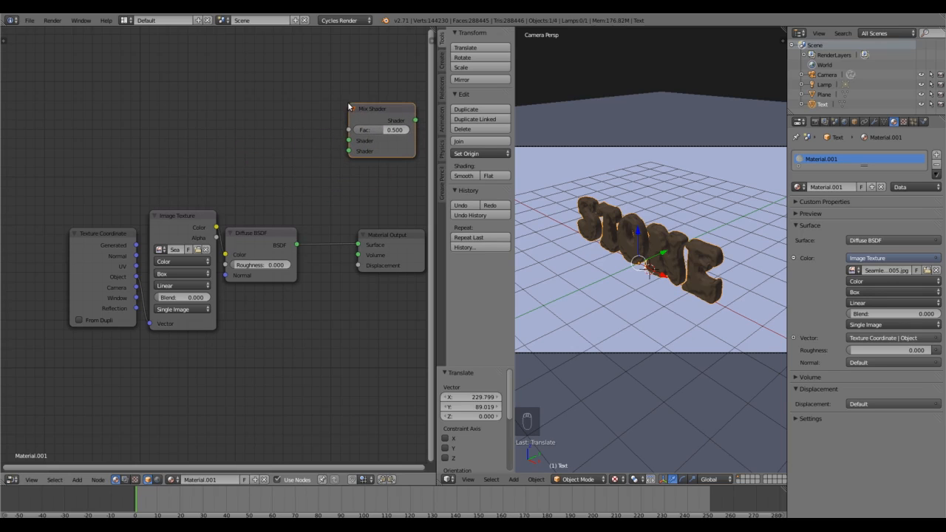
{"action": "key", "text": "shift+a"}
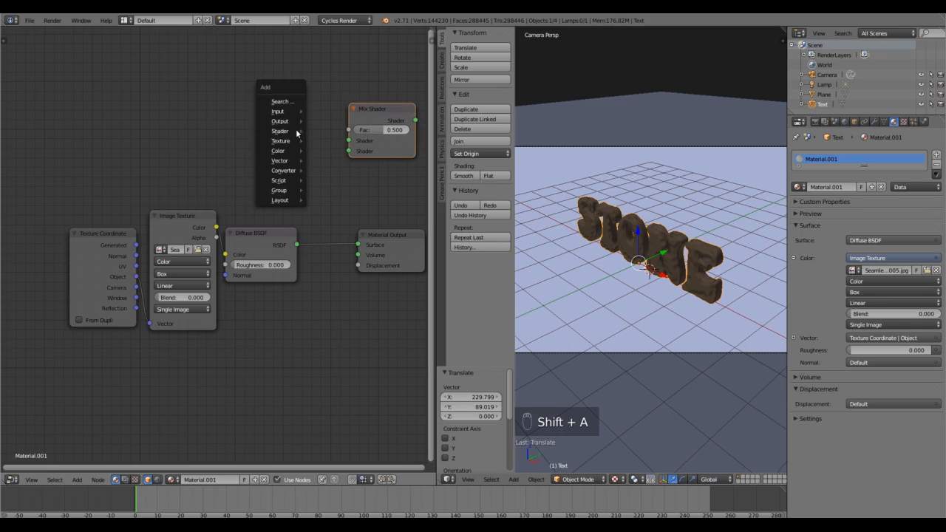
{"action": "mouse_move", "coordinate": [298, 131]}
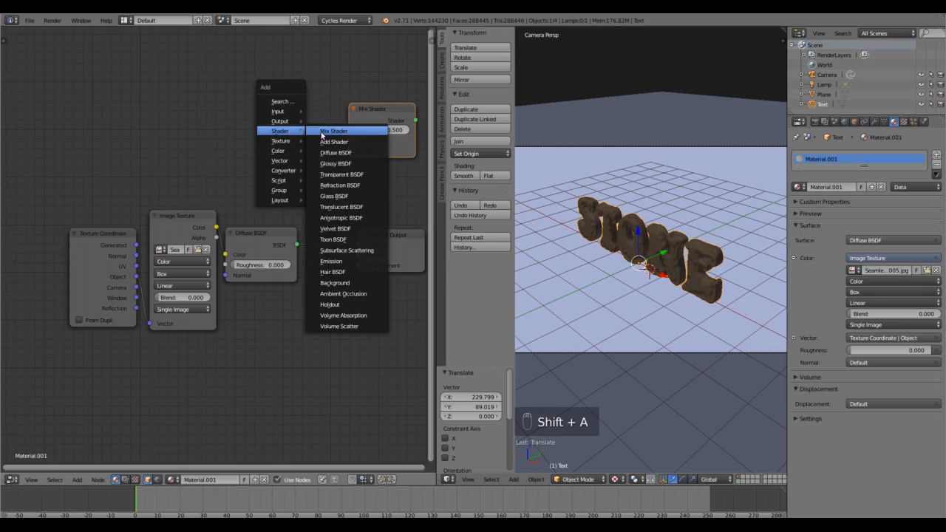
{"action": "left_click", "coordinate": [322, 165]}
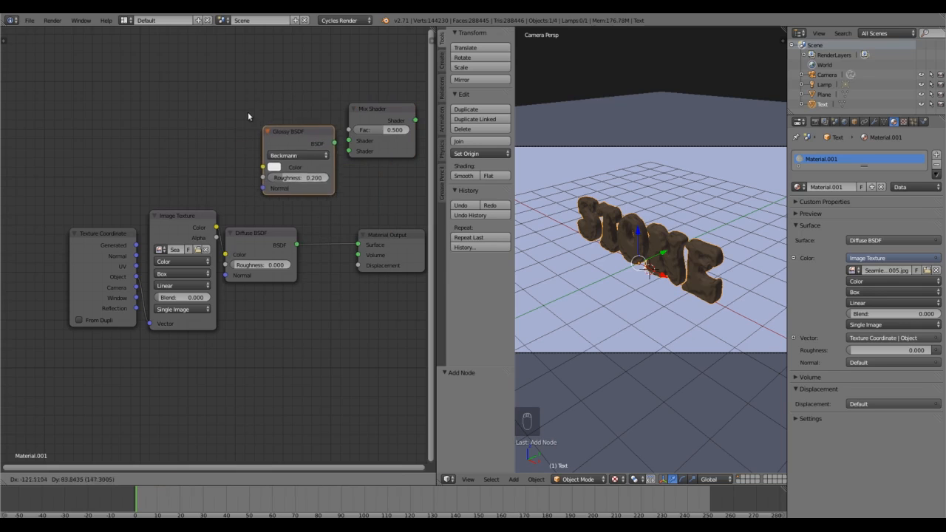
{"action": "left_click", "coordinate": [224, 100]}
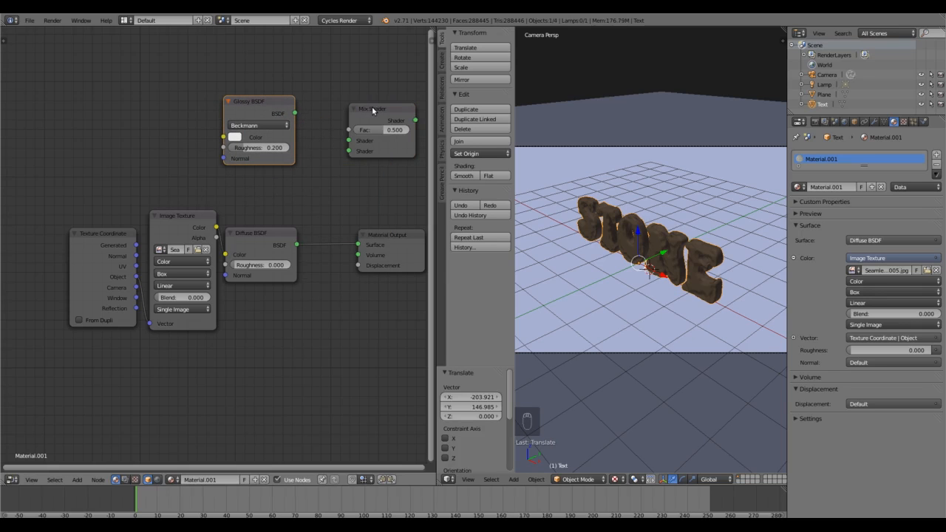
Feed the Glossy BSDF and Diffuse BSDF into the Mix Shader's first and second inputs, and link its output to the Material Output surface
{"action": "left_click_drag", "start_coordinate": [364, 110], "coordinate": [323, 151]}
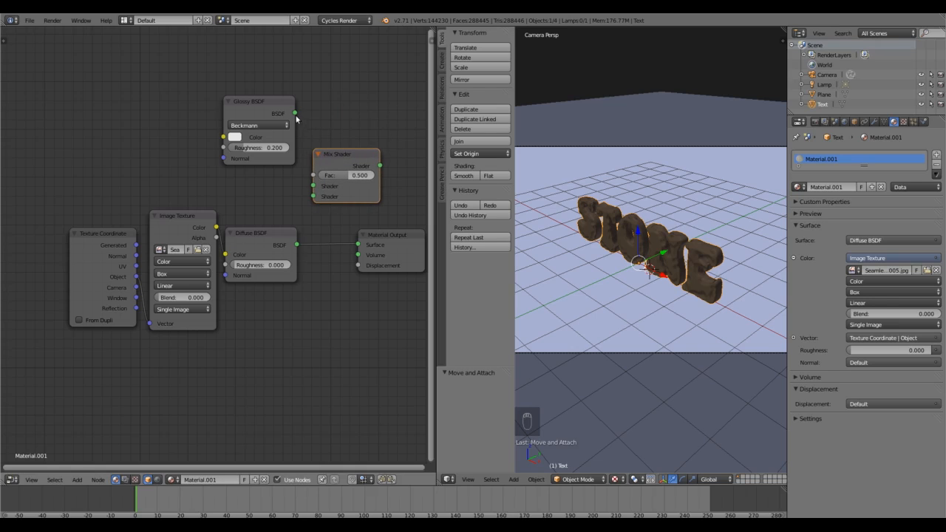
{"action": "left_click_drag", "start_coordinate": [295, 113], "coordinate": [311, 189]}
{"action": "left_click_drag", "start_coordinate": [358, 245], "coordinate": [315, 196]}
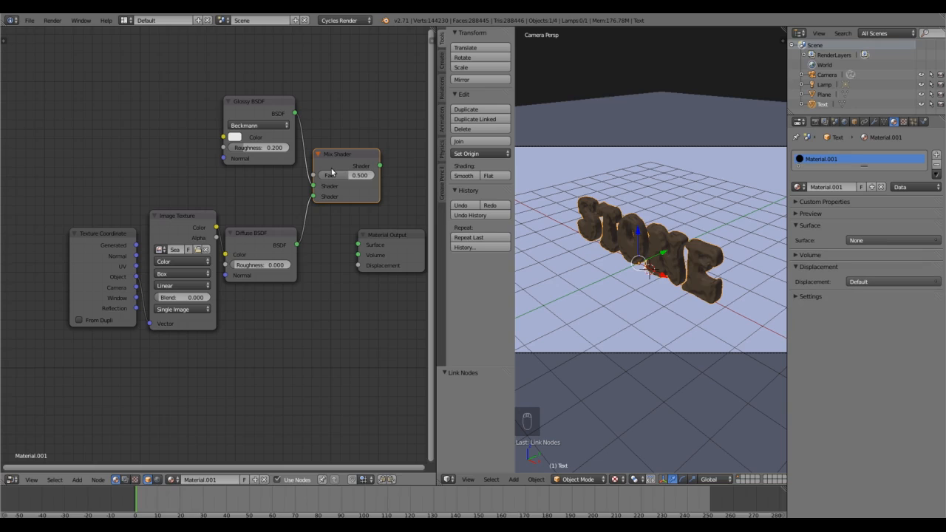
{"action": "left_click_drag", "start_coordinate": [381, 167], "coordinate": [392, 246]}
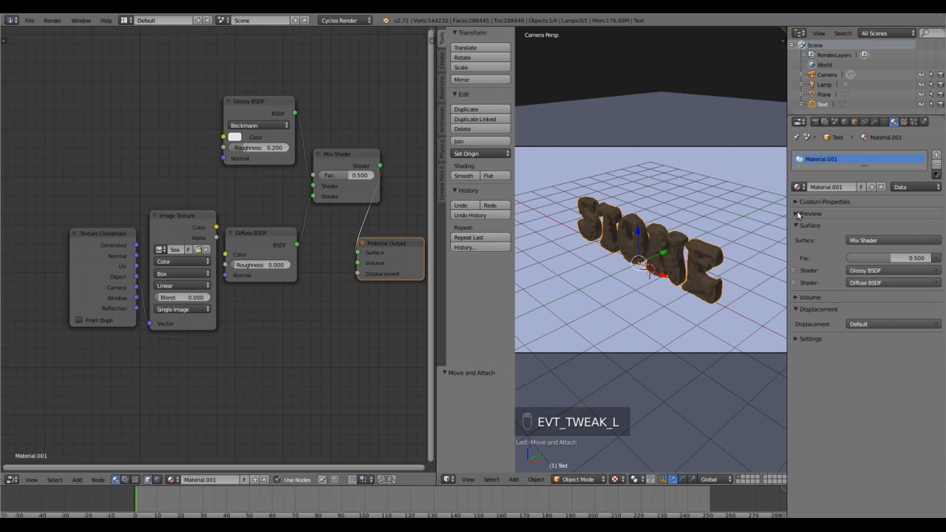
Preview the material on the monkey head, darken the Glossy BSDF colour to grey and set its roughness to 0.075
{"action": "left_click", "coordinate": [833, 213]}
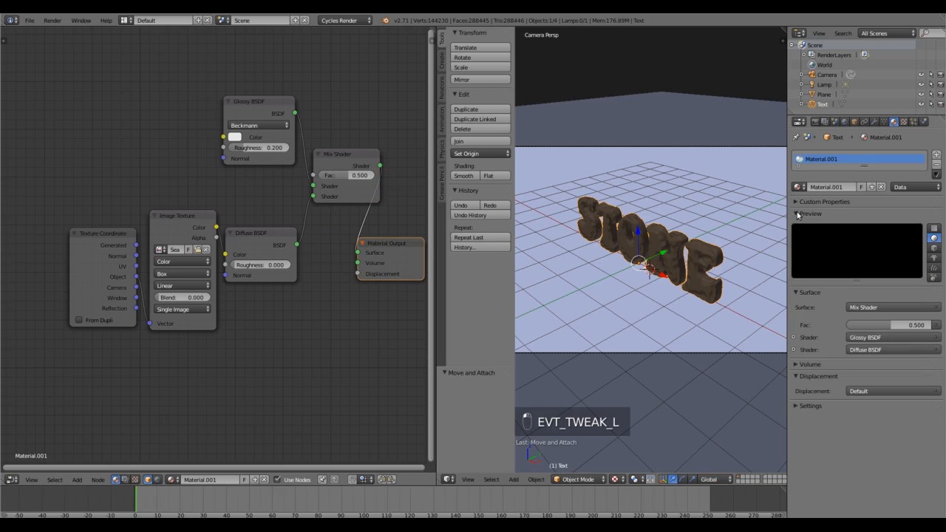
{"action": "left_click", "coordinate": [938, 258]}
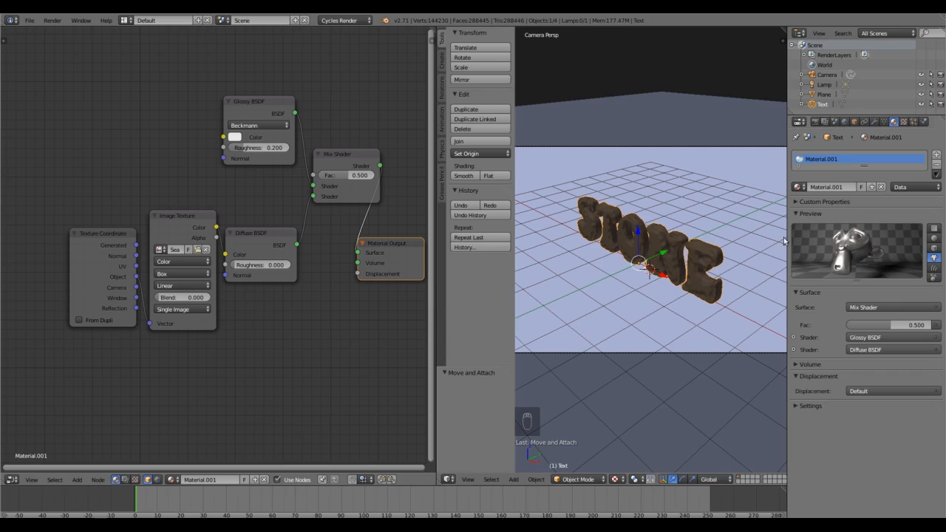
{"action": "left_click_drag", "start_coordinate": [271, 148], "coordinate": [232, 148]}
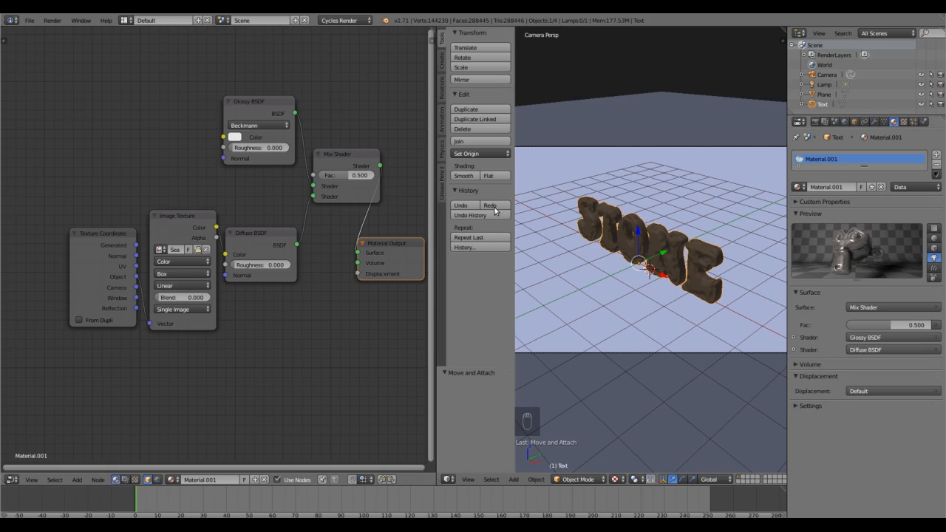
{"action": "left_click", "coordinate": [235, 137]}
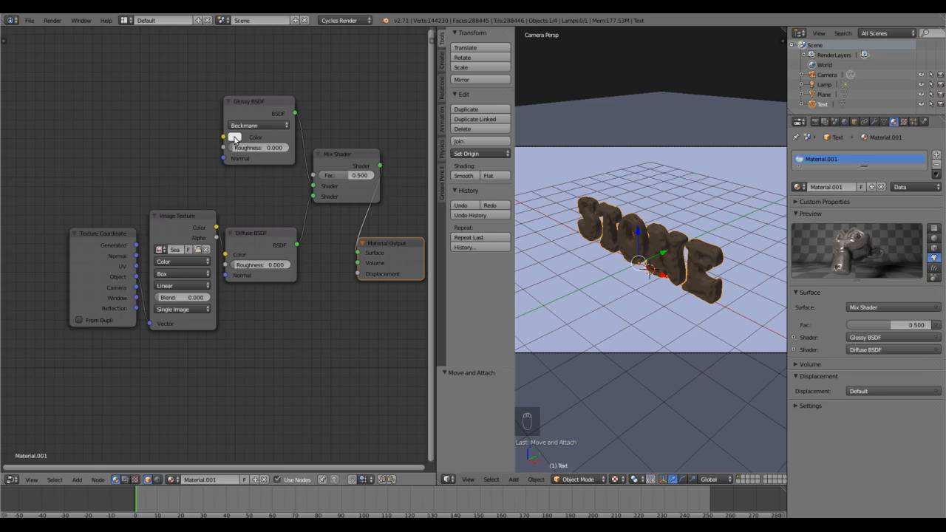
{"action": "left_click", "coordinate": [236, 139]}
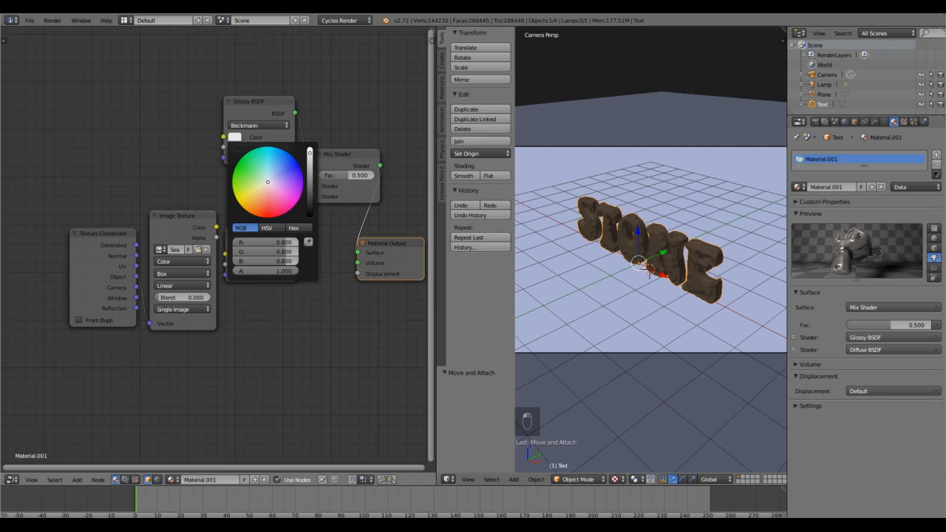
{"action": "left_click_drag", "start_coordinate": [309, 182], "coordinate": [309, 175]}
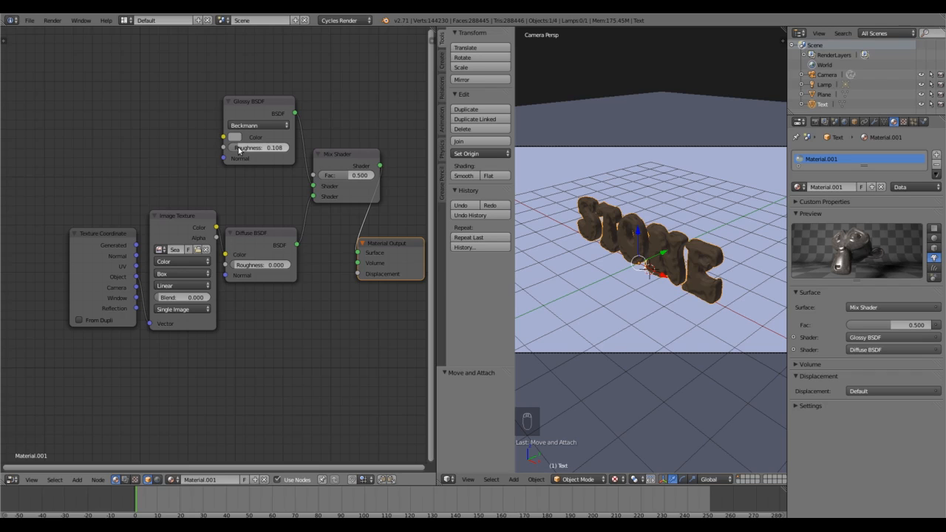
{"action": "left_click_drag", "start_coordinate": [248, 149], "coordinate": [235, 148]}
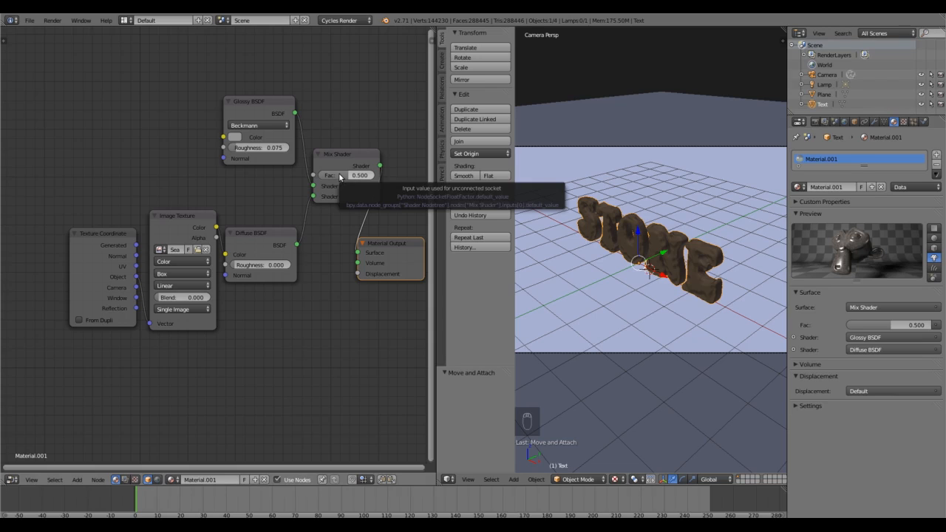
Compare Mix Shader factors of 0, 1 and 0.5 in the material preview, and set the factor to 0.845
{"action": "left_click_drag", "start_coordinate": [340, 177], "coordinate": [354, 177]}
{"action": "left_click_drag", "start_coordinate": [348, 177], "coordinate": [321, 177]}
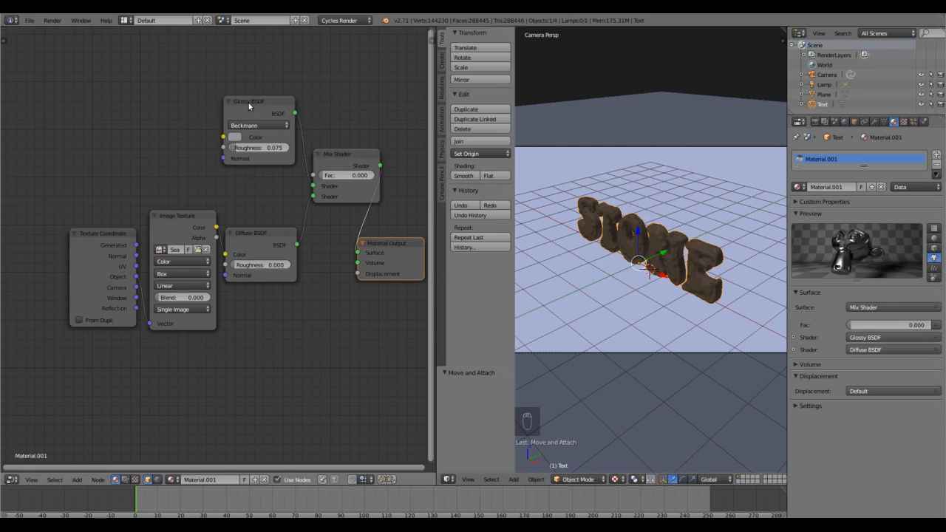
{"action": "left_click_drag", "start_coordinate": [330, 178], "coordinate": [376, 177]}
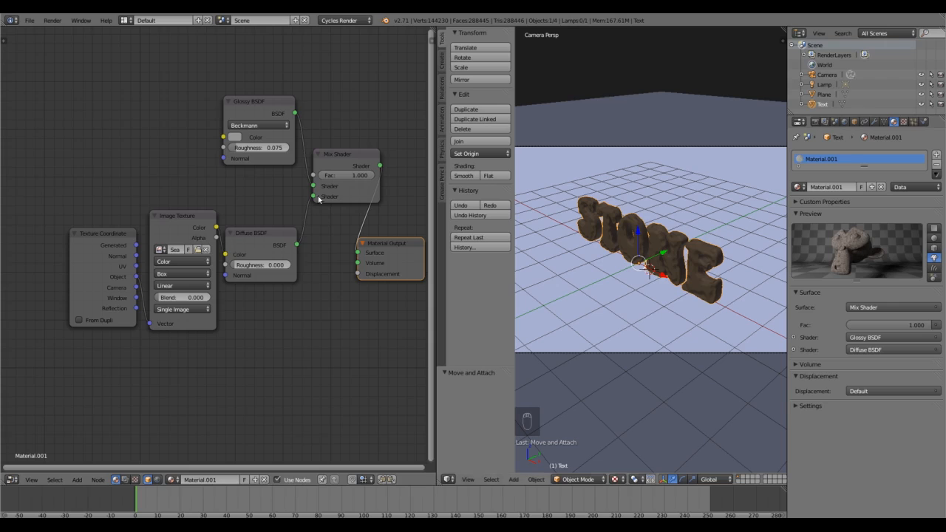
{"action": "left_click_drag", "start_coordinate": [356, 177], "coordinate": [334, 178]}
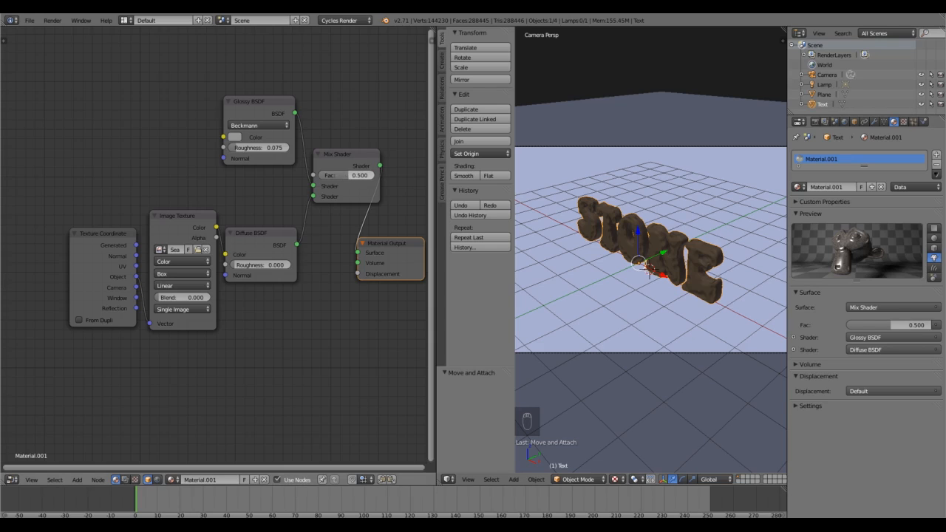
{"action": "left_click_drag", "start_coordinate": [347, 177], "coordinate": [362, 177]}
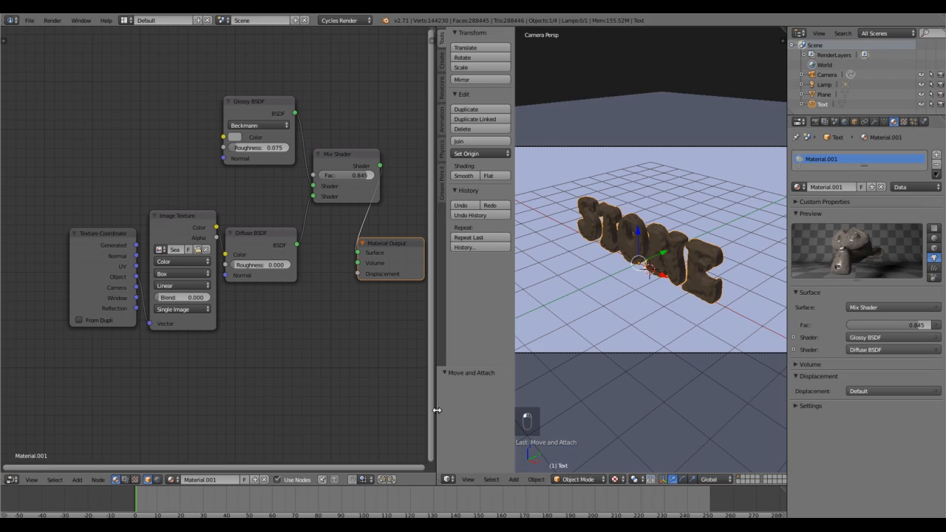
Enlarge the 3D view, render the scene to inspect the glossy stone letters, and close the render
{"action": "left_click_drag", "start_coordinate": [436, 411], "coordinate": [72, 377]}
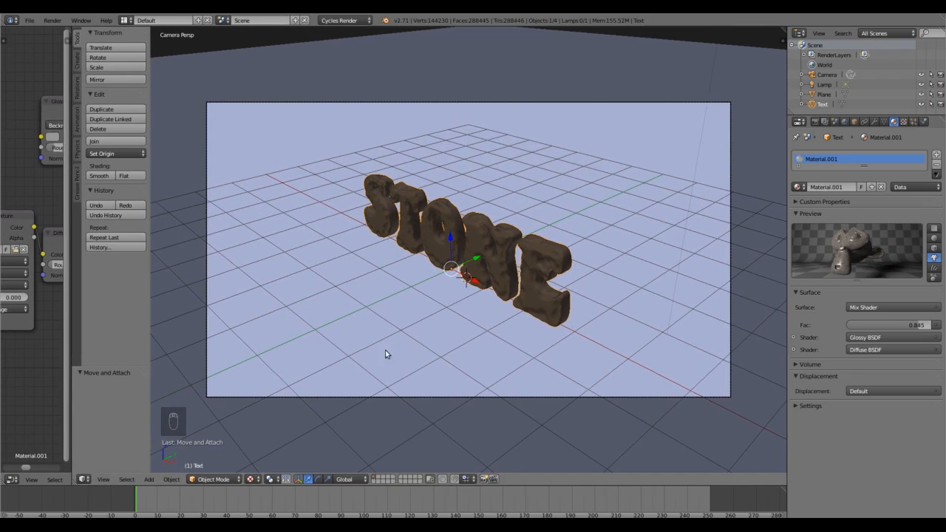
{"action": "key", "text": "F12"}
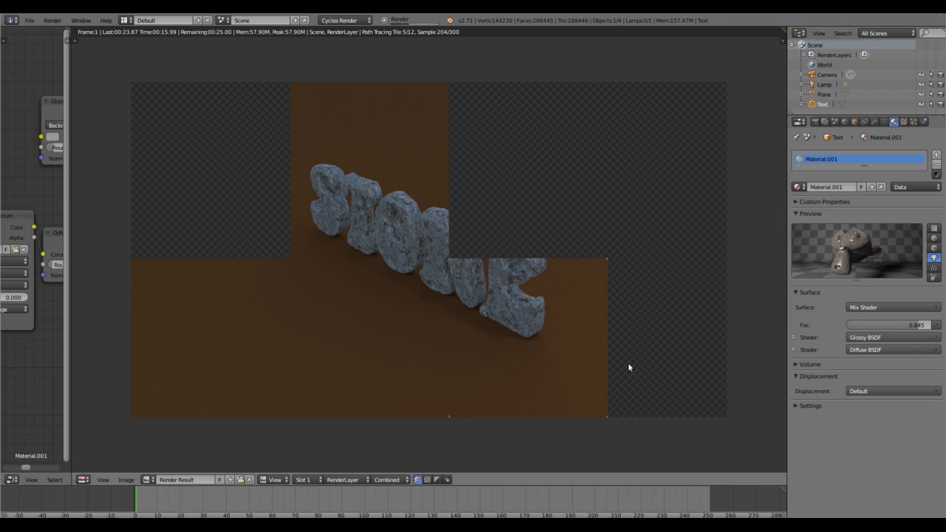
{"action": "scroll", "coordinate": [629, 368], "scroll_direction": "down", "scroll_amount": 1}
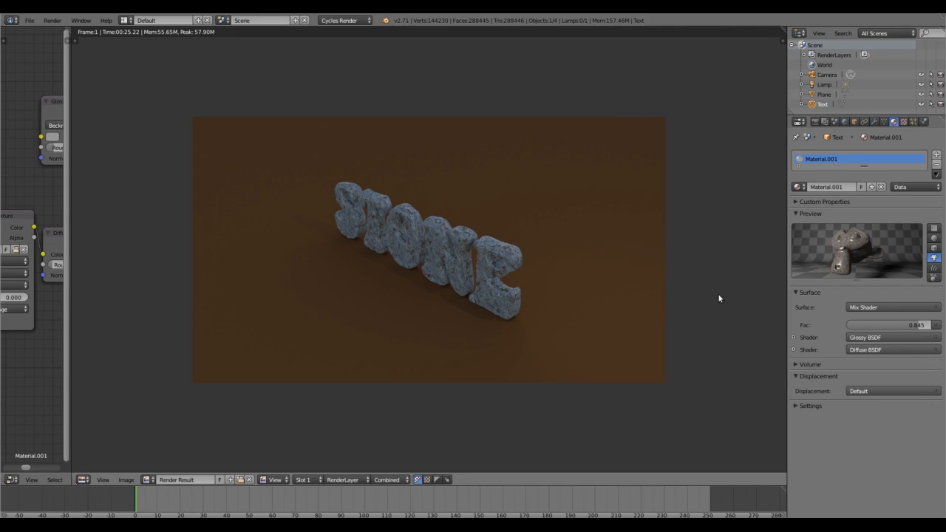
{"action": "key", "text": "Escape"}
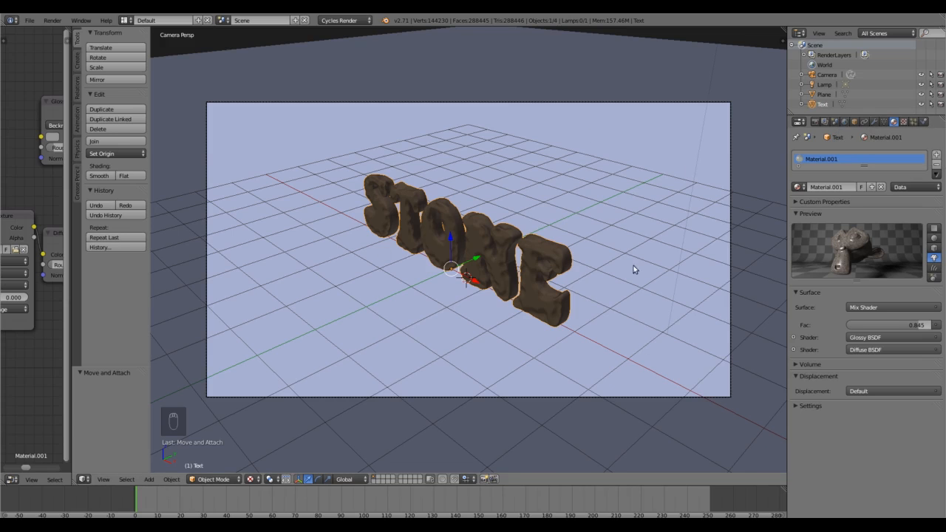
Change the world's background colour to an Environment Texture and load kitchen.hdr from the Pictures/HDRI folder
{"action": "left_click", "coordinate": [844, 124]}
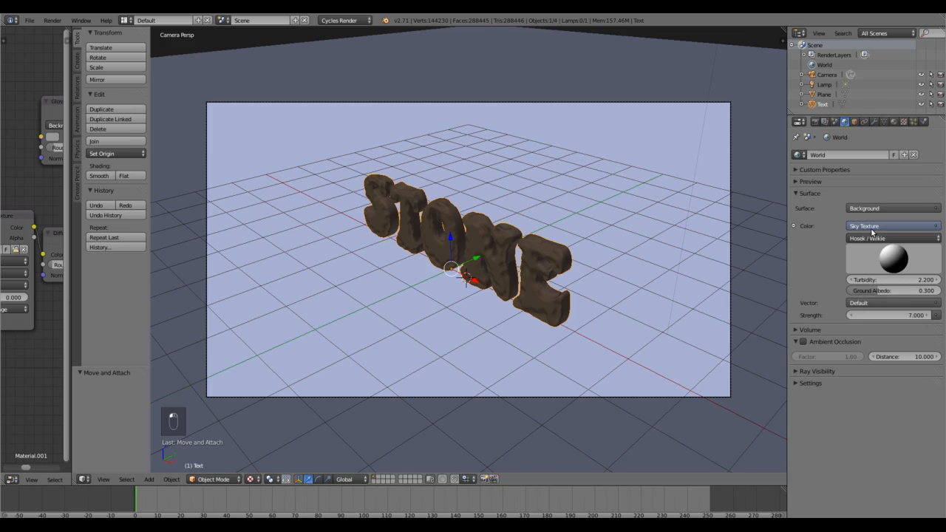
{"action": "left_click", "coordinate": [936, 227]}
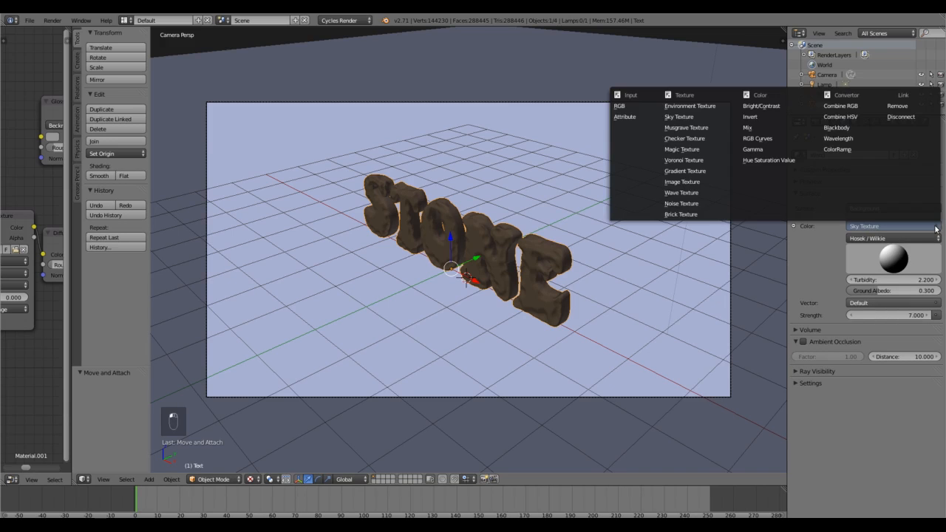
{"action": "left_click", "coordinate": [687, 107]}
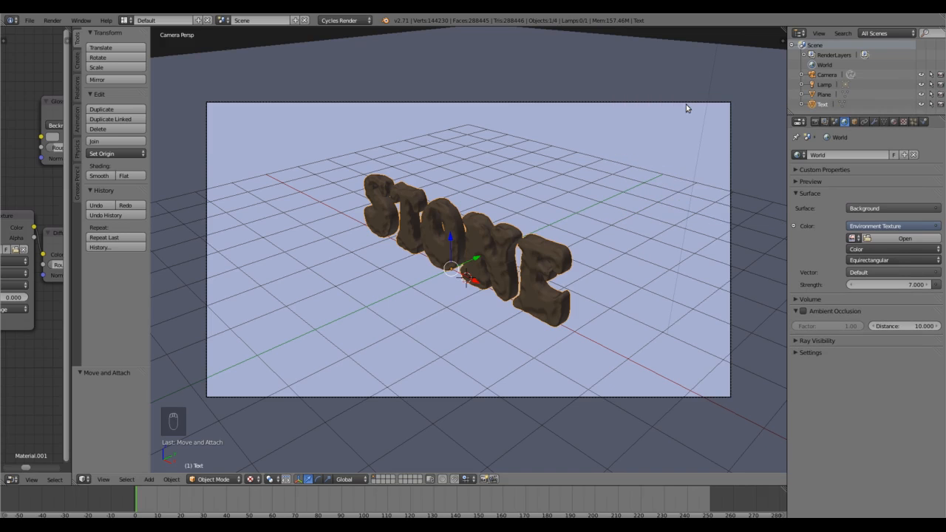
{"action": "left_click", "coordinate": [901, 239]}
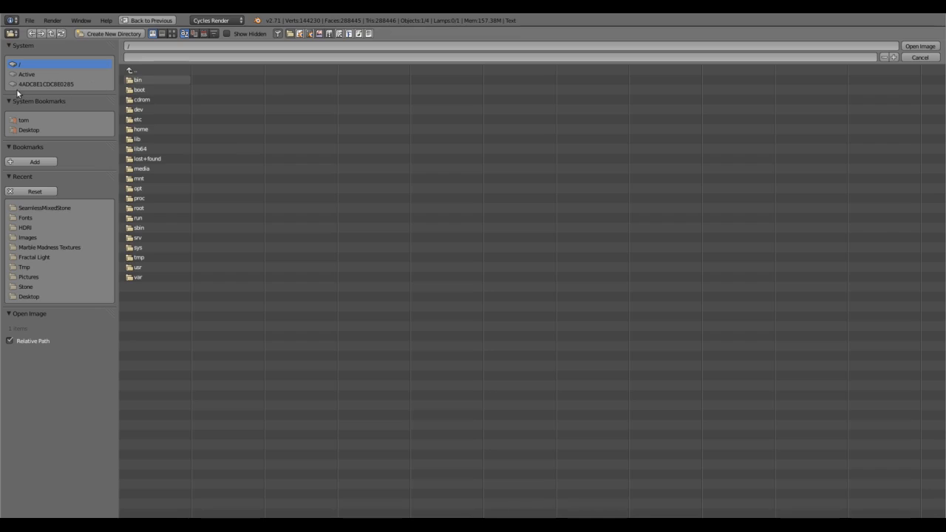
{"action": "left_click", "coordinate": [26, 120]}
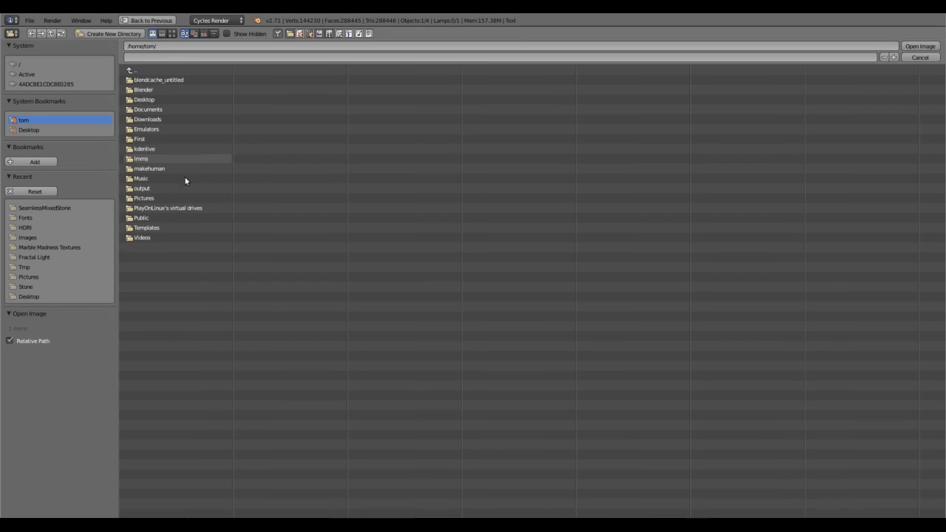
{"action": "left_click", "coordinate": [148, 199]}
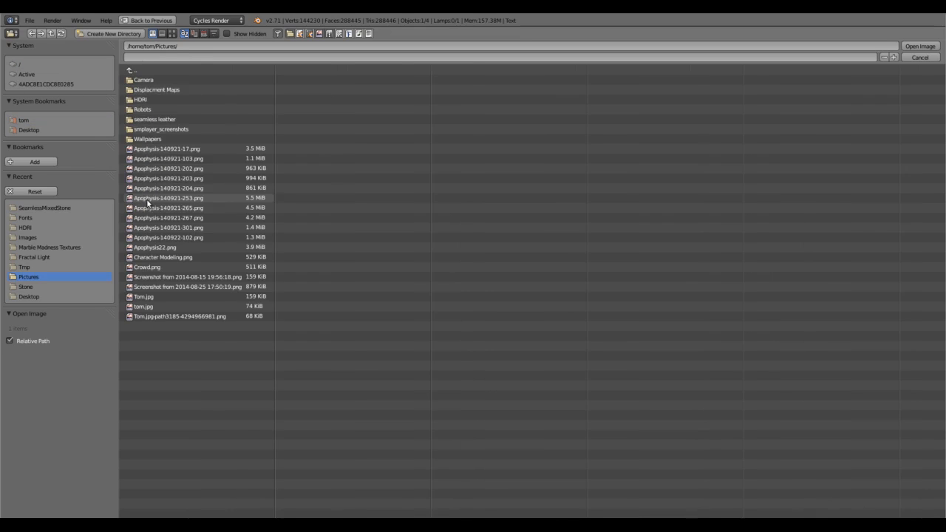
{"action": "left_click", "coordinate": [139, 101]}
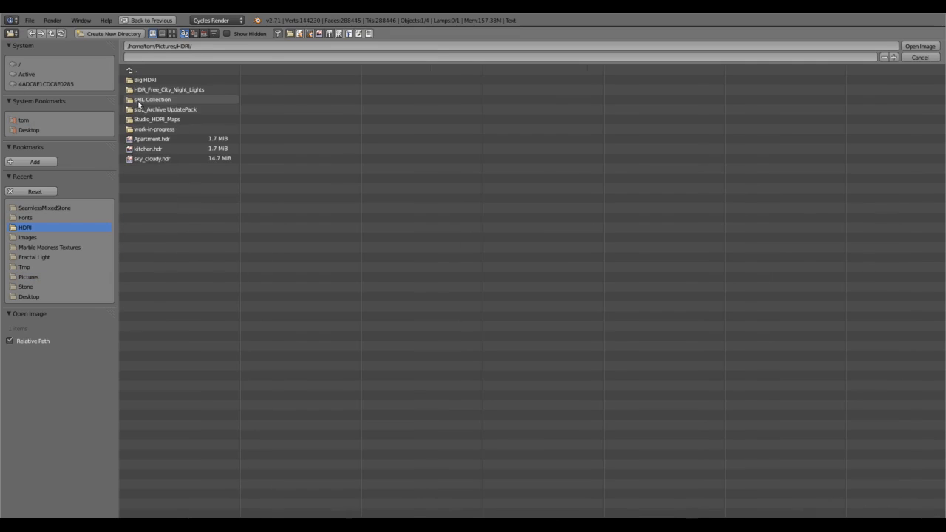
{"action": "double_click", "coordinate": [145, 148]}
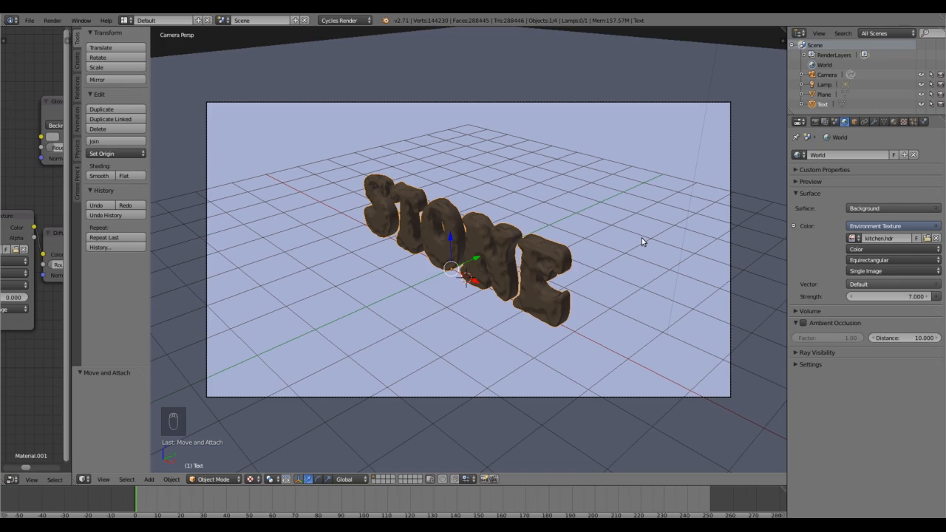
Show the scene in Rendered viewport shading and lower the world background strength to 1.8
{"action": "left_click", "coordinate": [251, 479]}
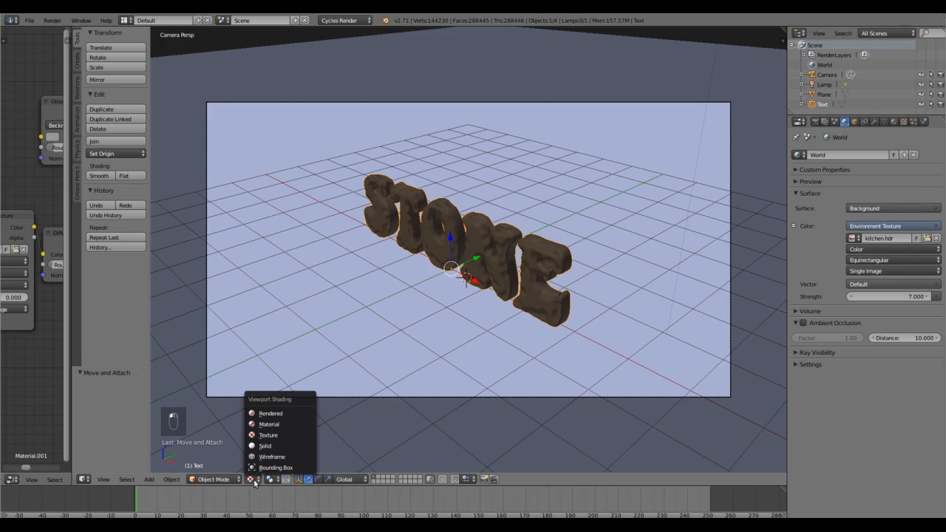
{"action": "left_click", "coordinate": [280, 415]}
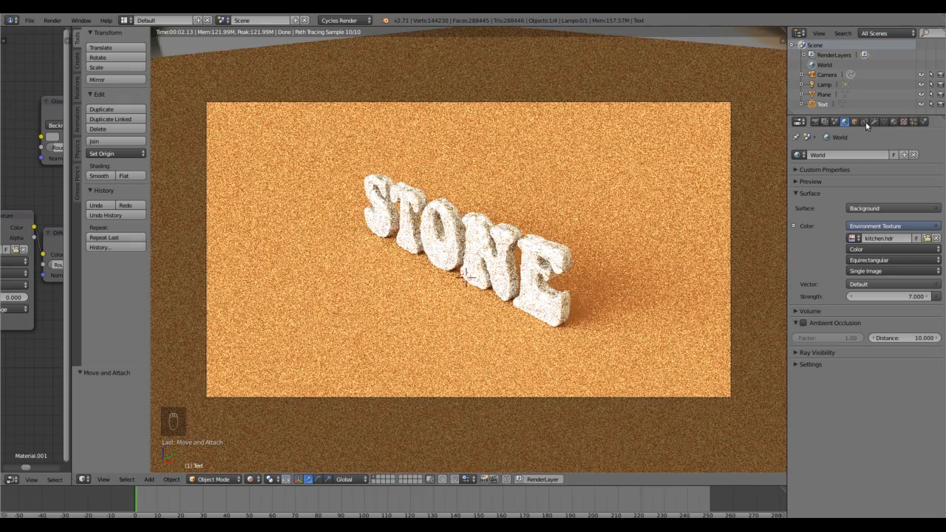
{"action": "left_click_drag", "start_coordinate": [917, 297], "coordinate": [865, 296]}
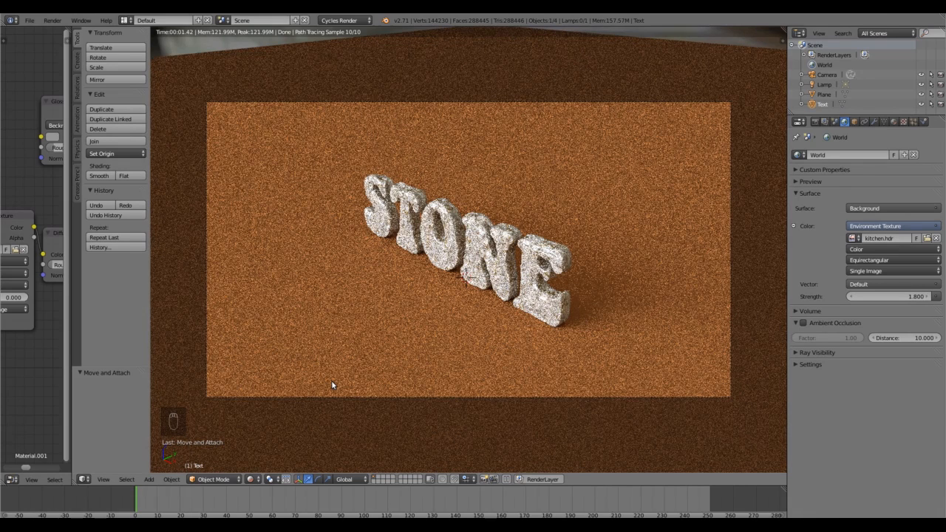
Render the scene to inspect the letters under the environment lighting, close the render and take the viewport out of Rendered shading
{"action": "key", "text": "F12"}
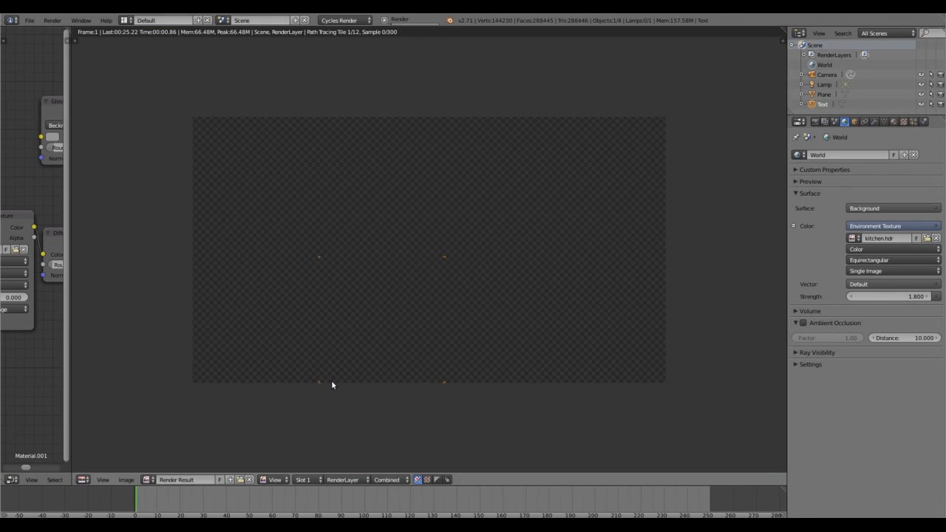
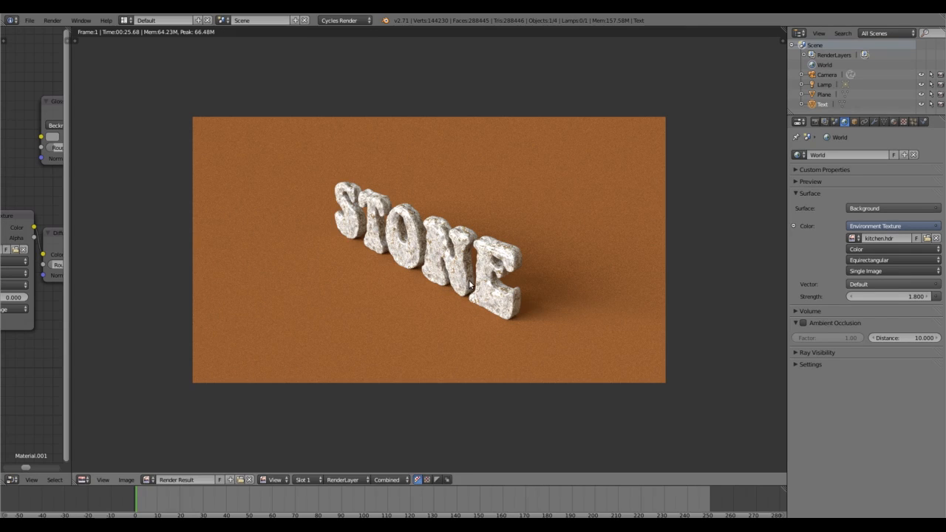
{"action": "key", "text": "Escape"}
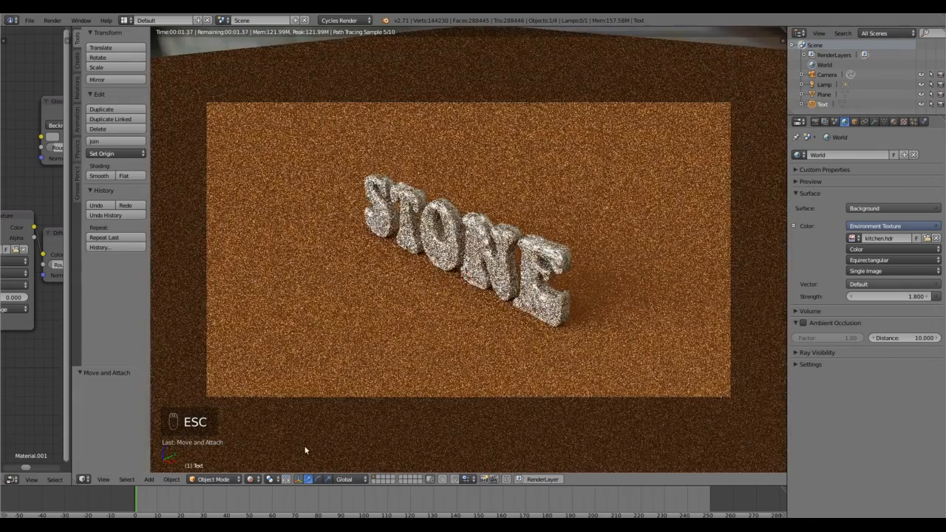
{"action": "left_click", "coordinate": [251, 479]}
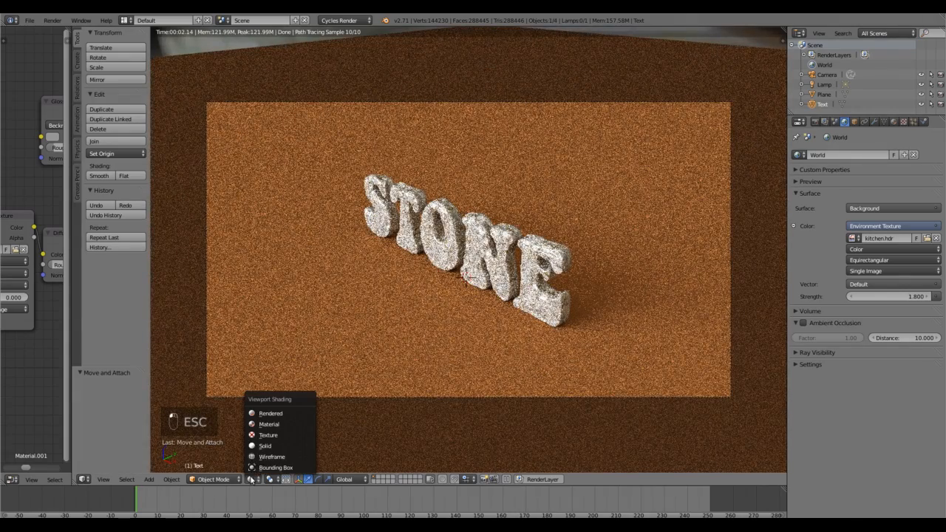
{"action": "left_click", "coordinate": [283, 445]}
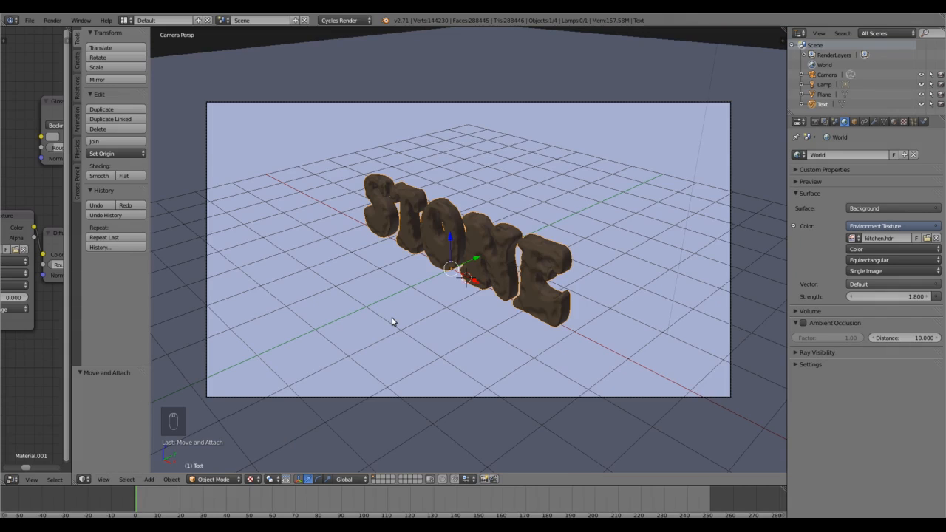
Duplicate the STONE lettering twice, placing each copy behind the previous one along Y, offset about 1.7 and 1.76 units
{"action": "key", "text": "KP_7"}
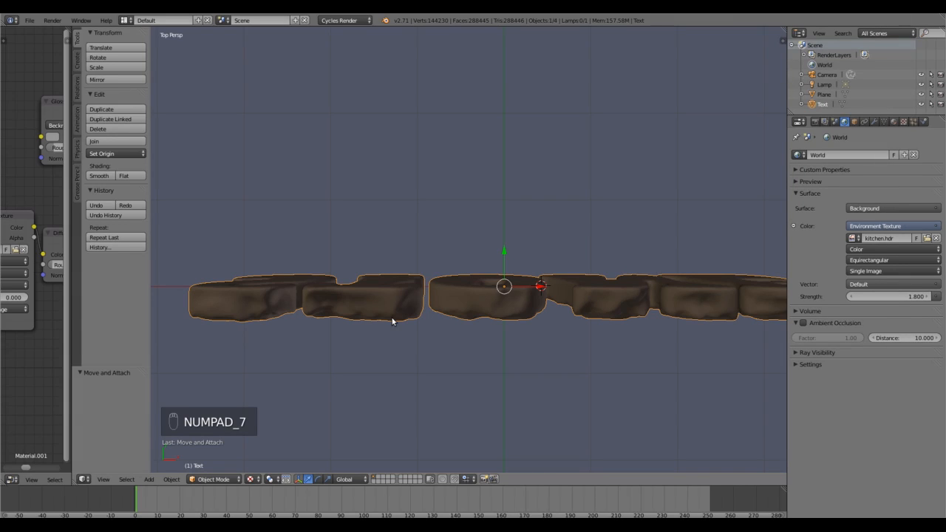
{"action": "key", "text": "KP_5"}
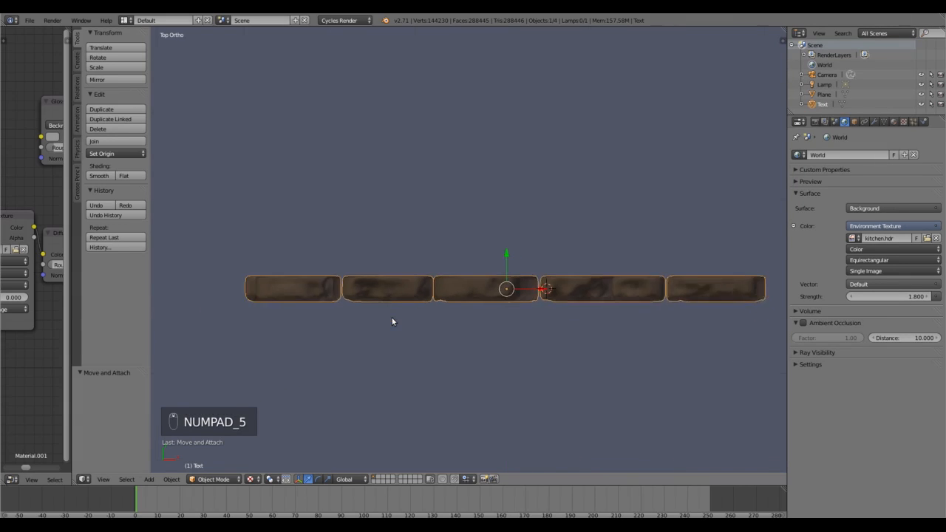
{"action": "scroll", "coordinate": [392, 321], "scroll_direction": "down", "scroll_amount": 4}
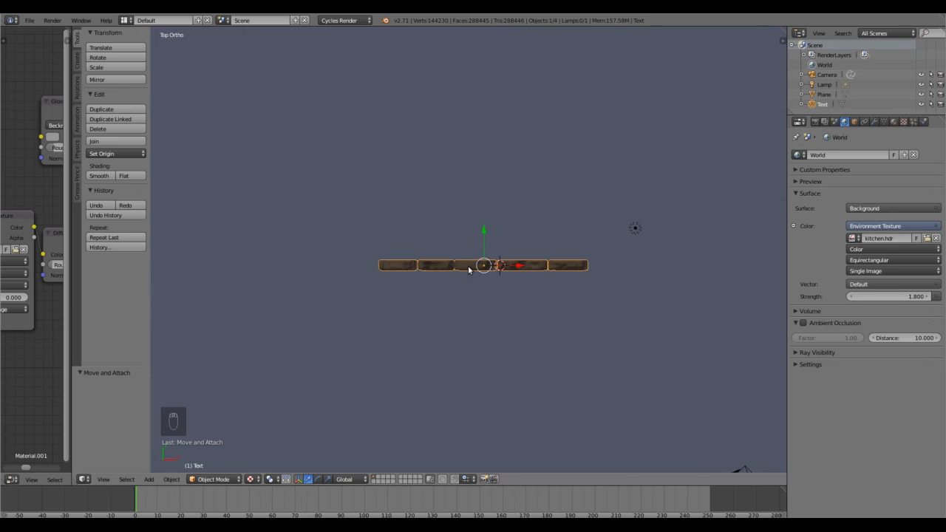
{"action": "key", "text": "shift+d"}
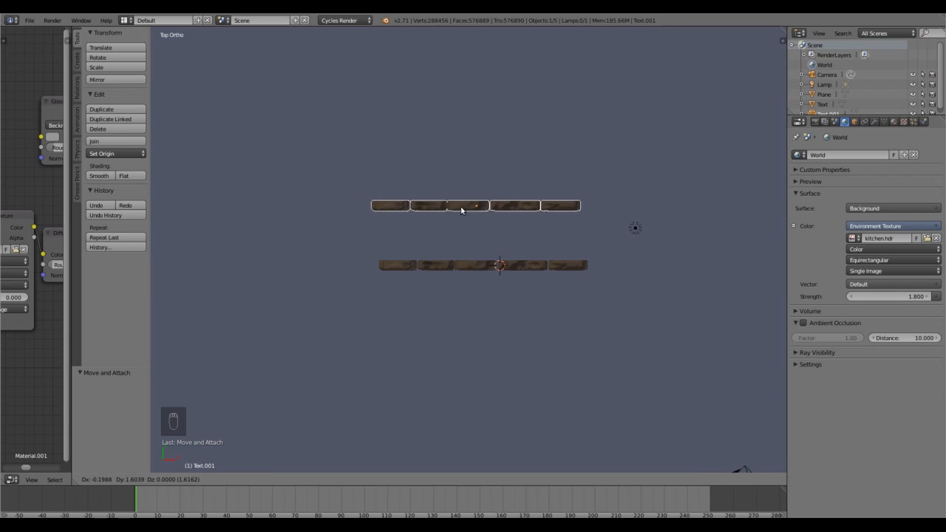
{"action": "left_click", "coordinate": [467, 207]}
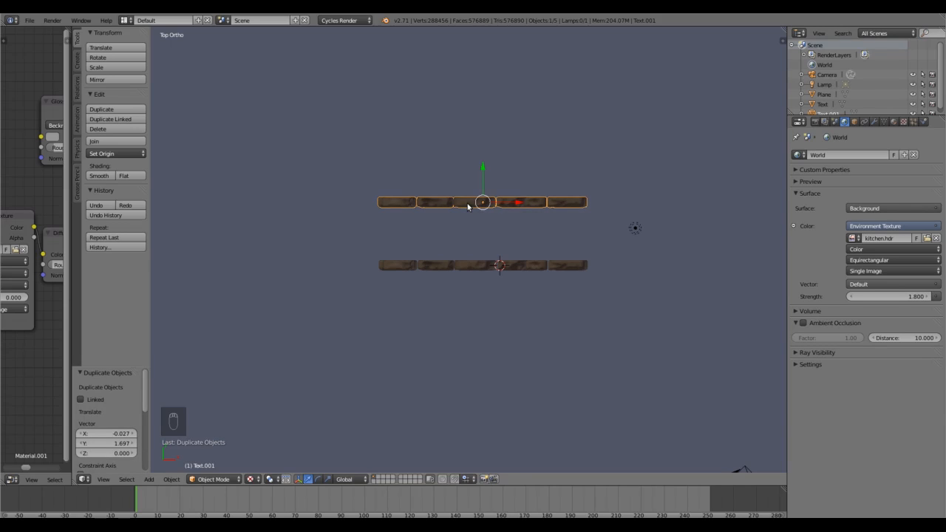
{"action": "key", "text": "shift+d"}
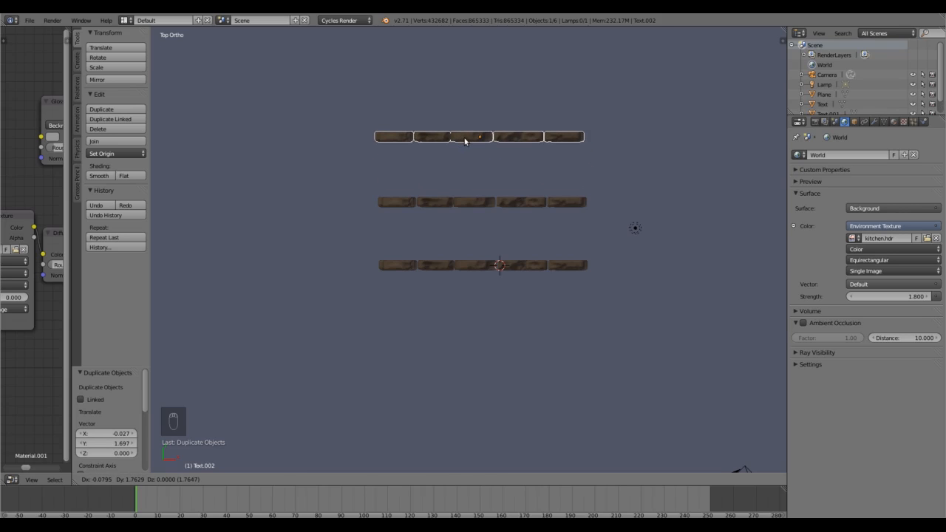
{"action": "left_click", "coordinate": [464, 140]}
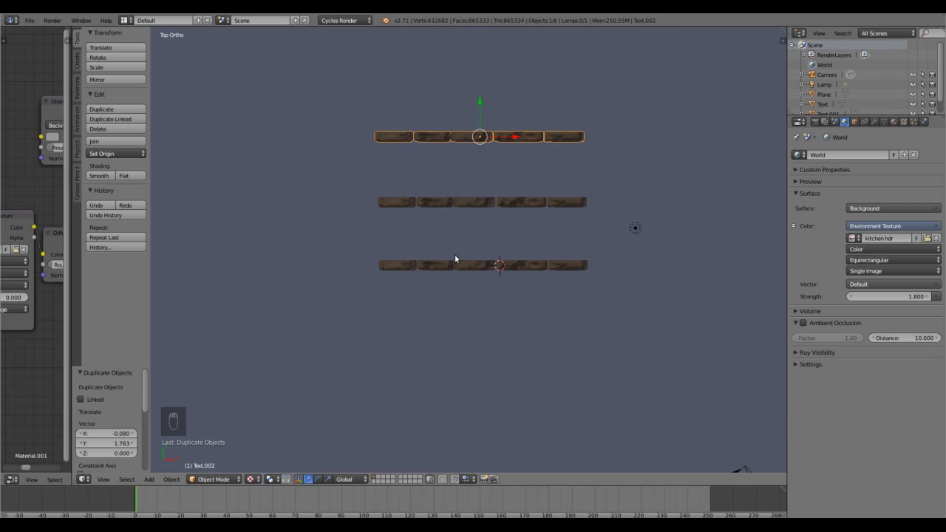
{"action": "key", "text": "KP_0"}
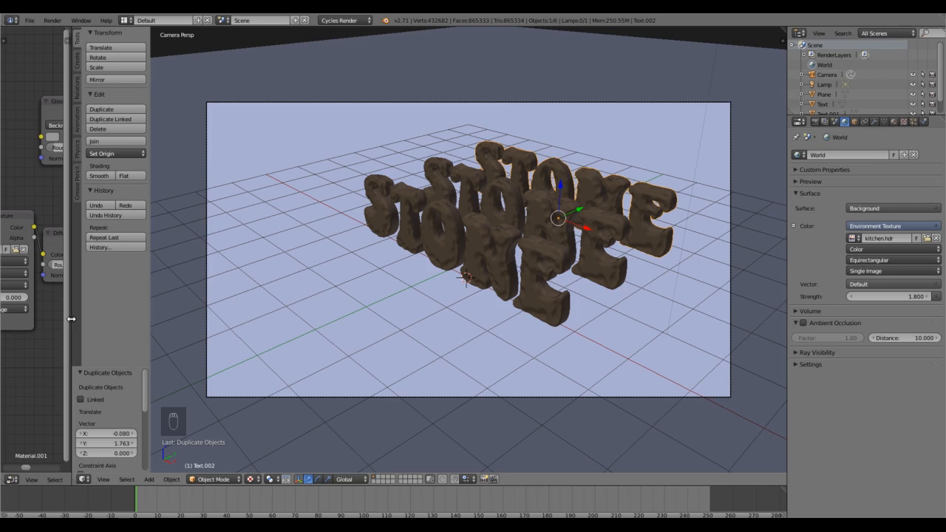
Widen the node editor, select the middle STONE lettering and rename its material White Stone
{"action": "left_click_drag", "start_coordinate": [72, 317], "coordinate": [281, 311]}
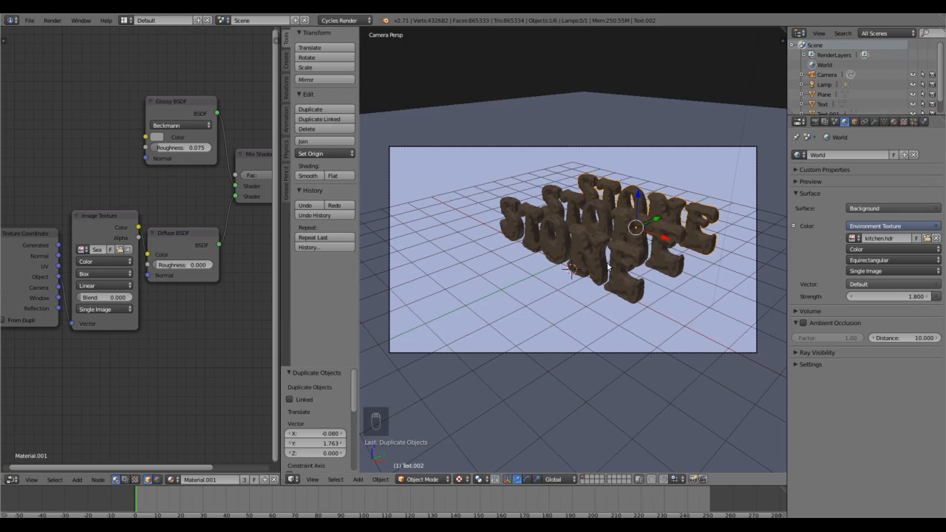
{"action": "right_click", "coordinate": [602, 212]}
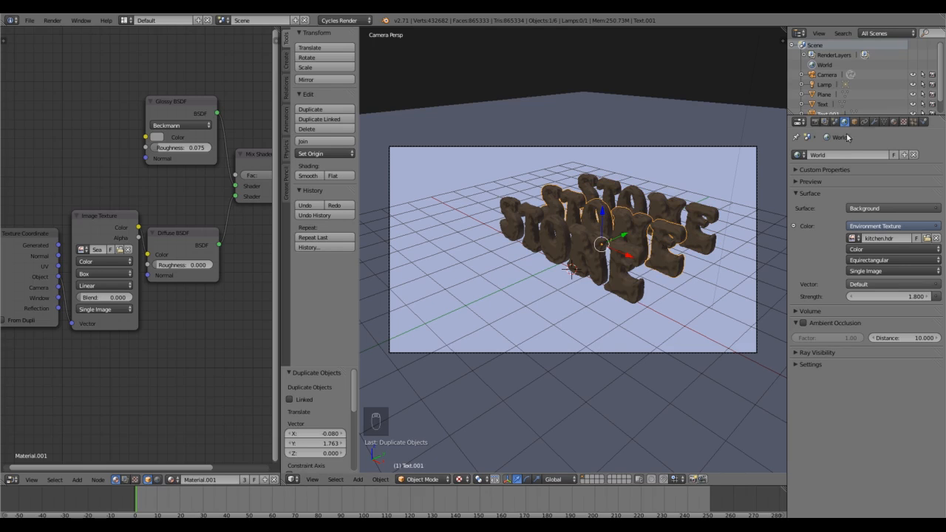
{"action": "left_click", "coordinate": [894, 122]}
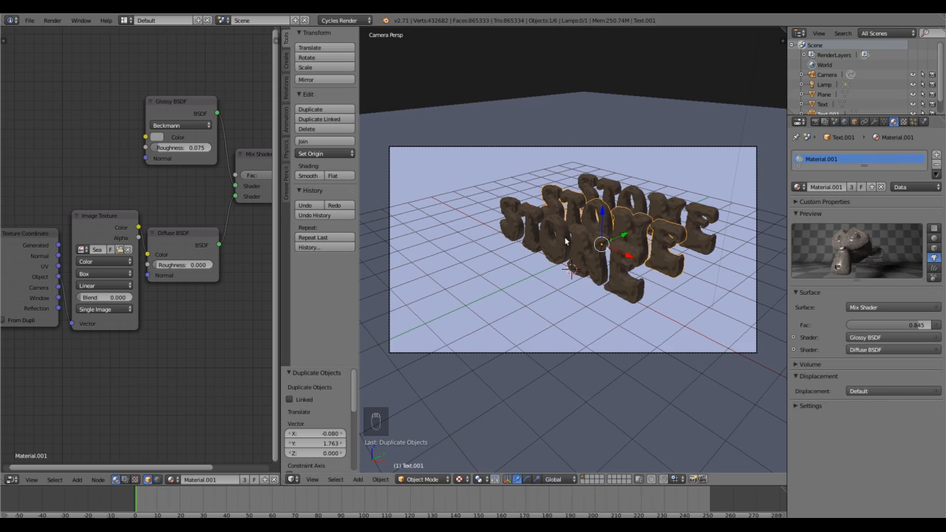
{"action": "left_click", "coordinate": [839, 187]}
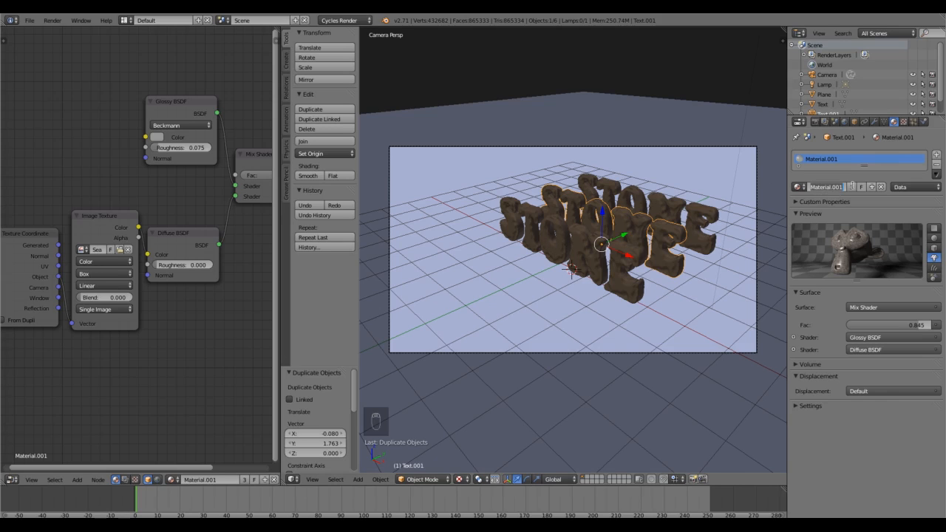
{"action": "type", "text": "Wi"}
{"action": "type", "text": "lde S"}
{"action": "type", "text": "tone"}
{"action": "key", "text": "Return"}
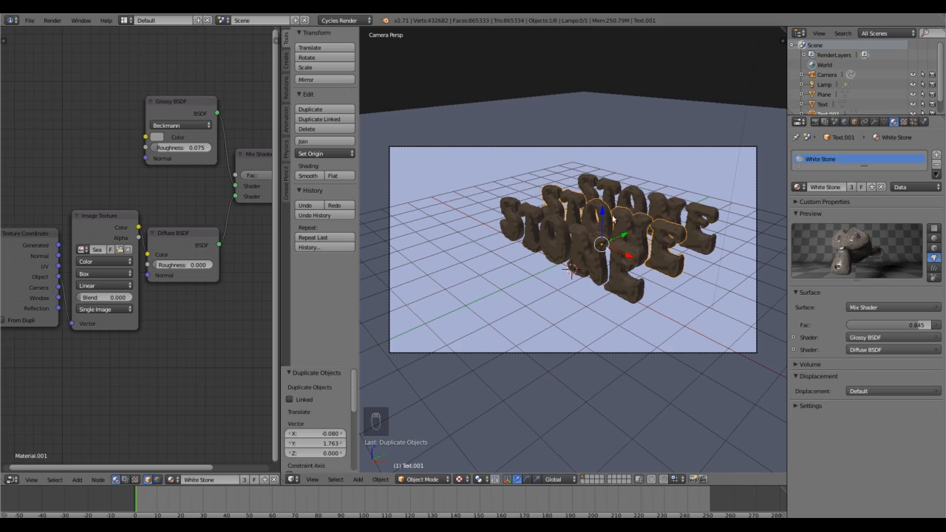
Give the middle lettering its own copy of the White Stone material, shift its Diffuse BSDF node and widen the Image Texture node
{"action": "left_click", "coordinate": [872, 188]}
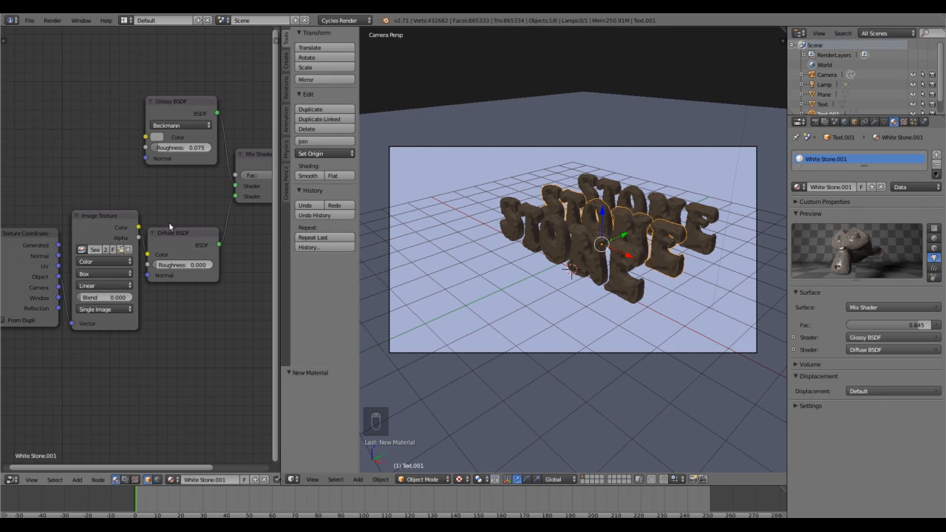
{"action": "left_click_drag", "start_coordinate": [180, 232], "coordinate": [216, 235]}
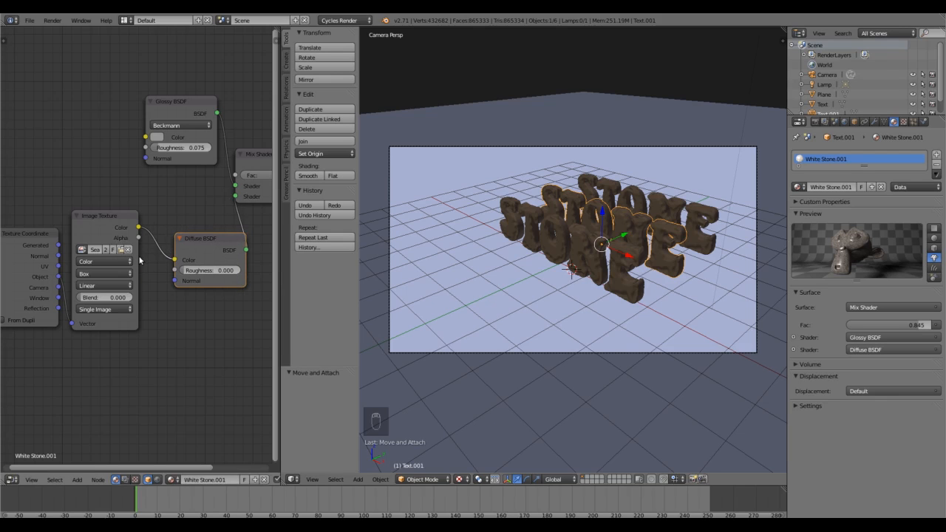
{"action": "left_click_drag", "start_coordinate": [138, 256], "coordinate": [152, 256]}
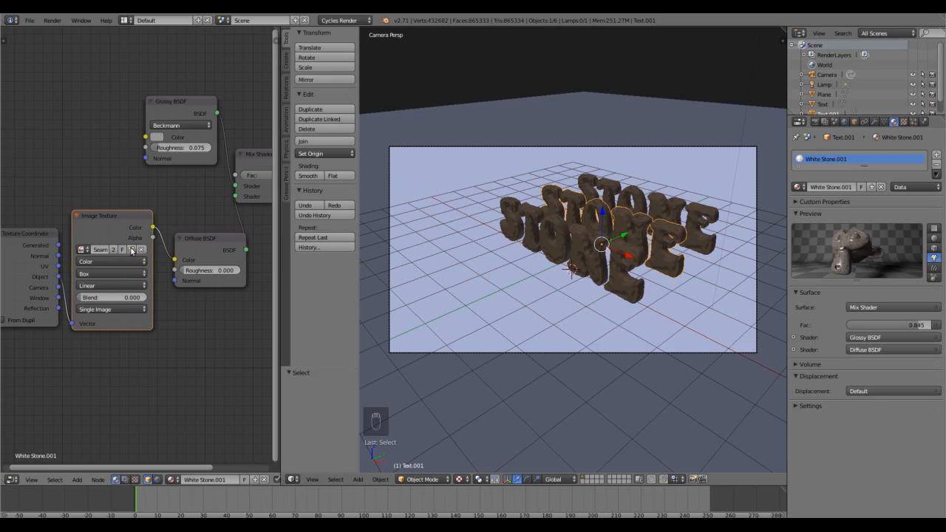
Replace the middle lettering's Image Texture file with the tileable-stone image from the parent Images folder
{"action": "left_click", "coordinate": [132, 250]}
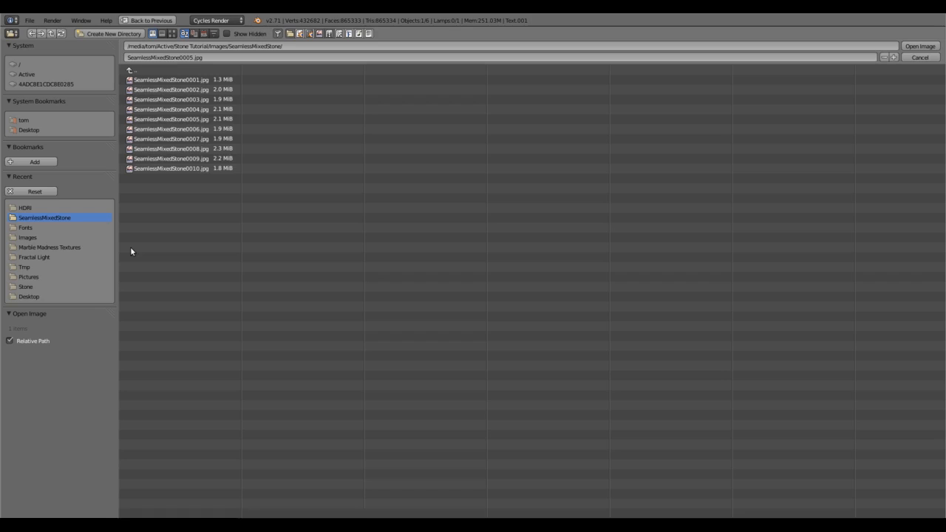
{"action": "left_click", "coordinate": [172, 34]}
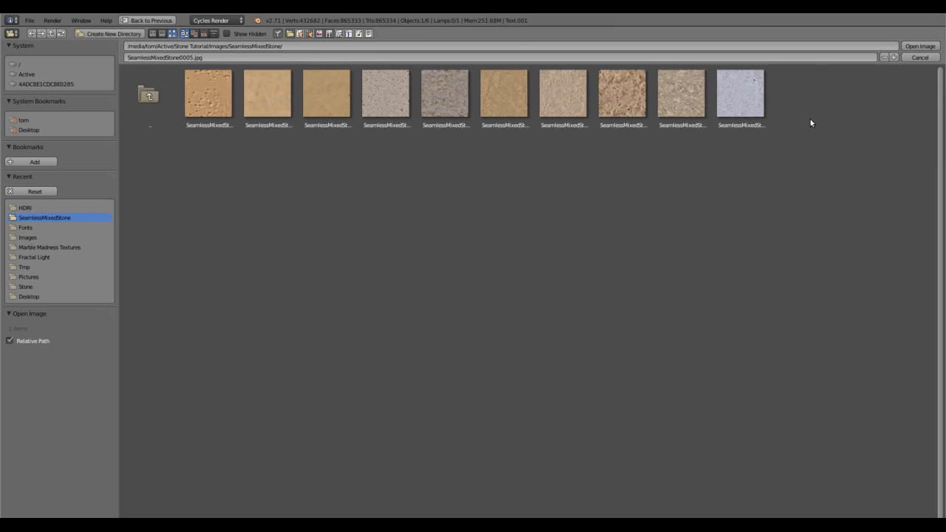
{"action": "left_click", "coordinate": [147, 98]}
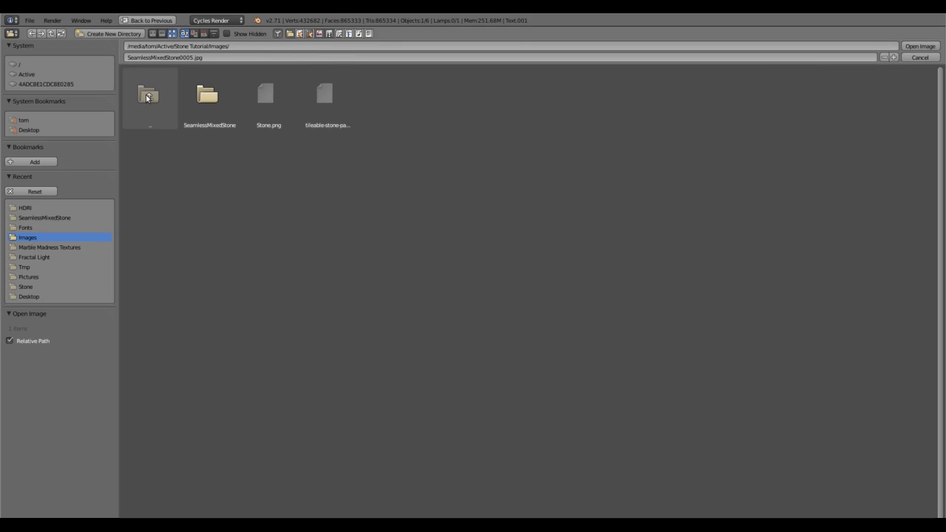
{"action": "double_click", "coordinate": [338, 103]}
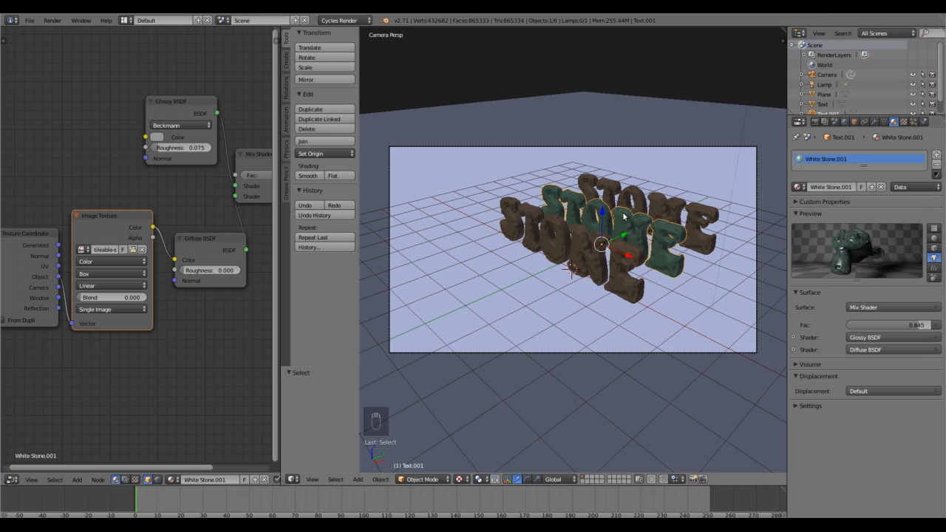
Rename the middle lettering's material Green Stone
{"action": "left_click", "coordinate": [826, 186]}
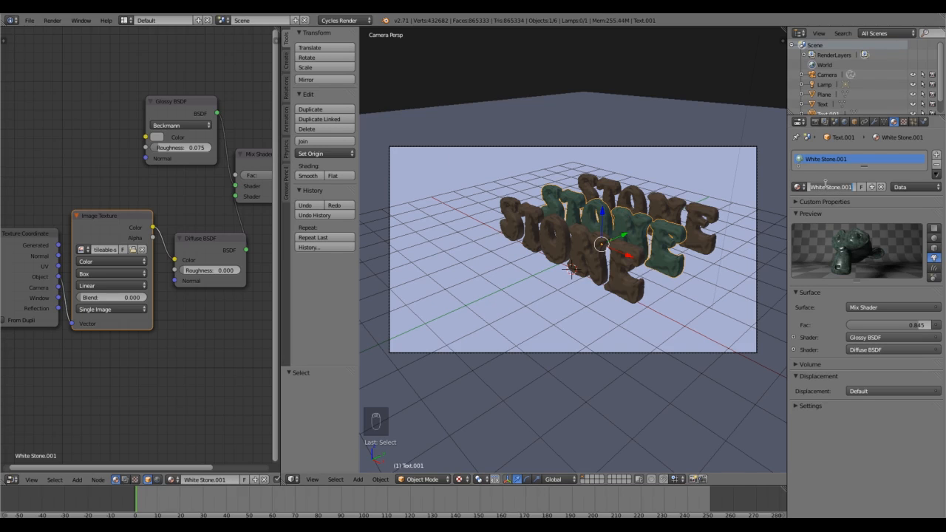
{"action": "type", "text": "Gree"}
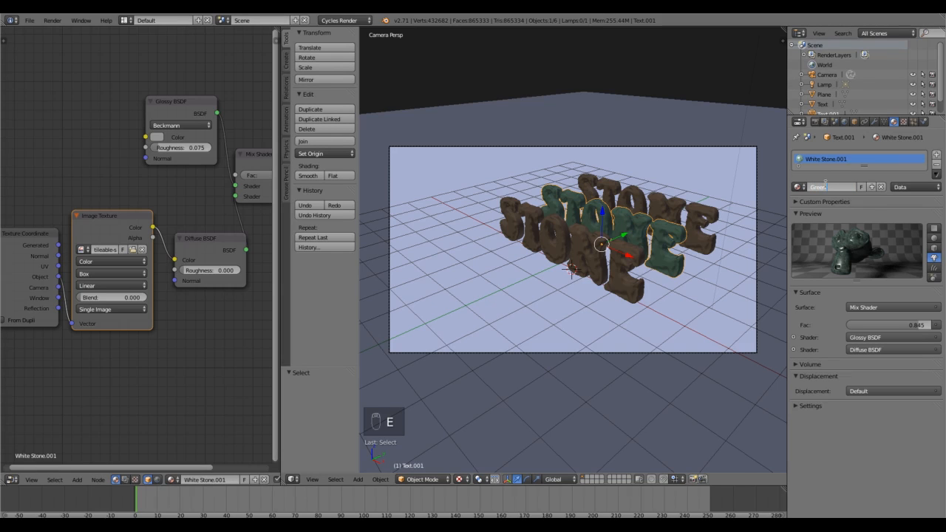
{"action": "type", "text": "n Stone"}
{"action": "key", "text": "Return"}
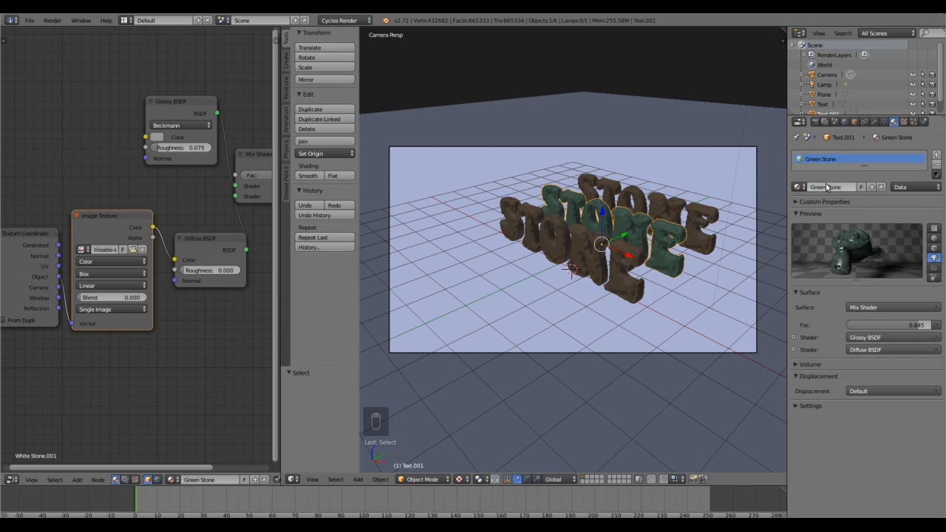
Give the rear STONE lettering its own copy of the White Stone material and load SeamlessMixedStone0008.jpg into its Image Texture
{"action": "right_click", "coordinate": [656, 207]}
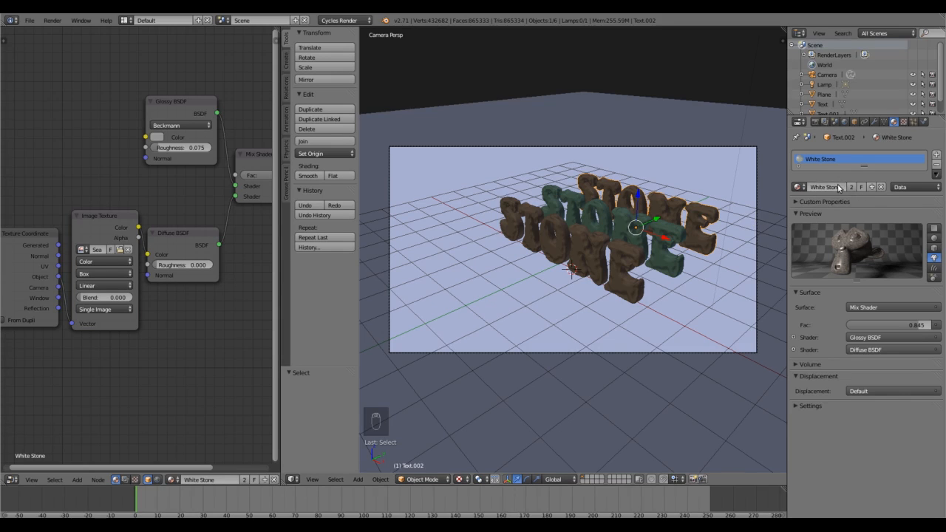
{"action": "left_click", "coordinate": [872, 187]}
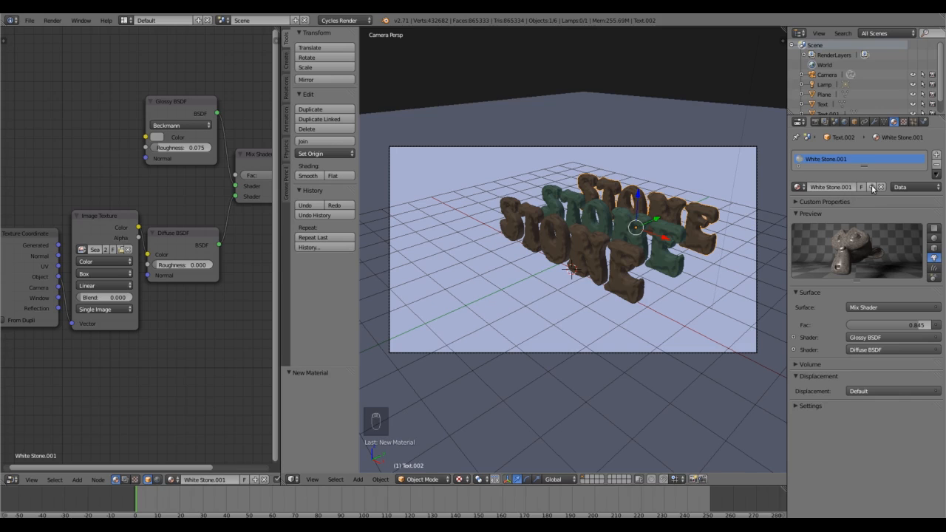
{"action": "left_click", "coordinate": [119, 248]}
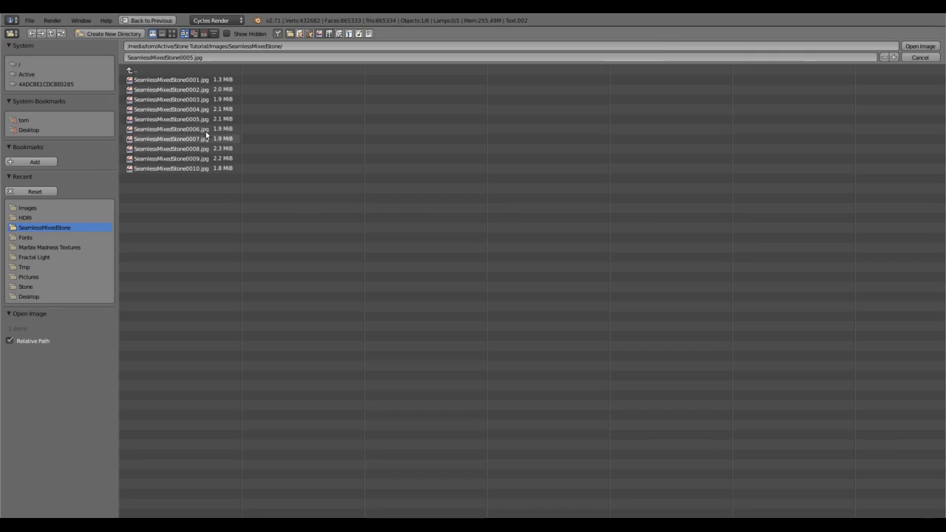
{"action": "left_click", "coordinate": [172, 33]}
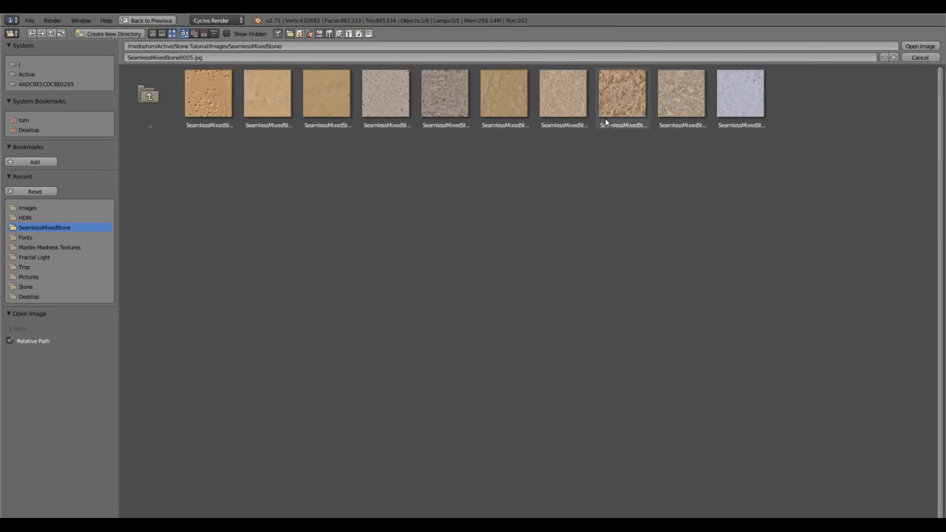
{"action": "double_click", "coordinate": [624, 94]}
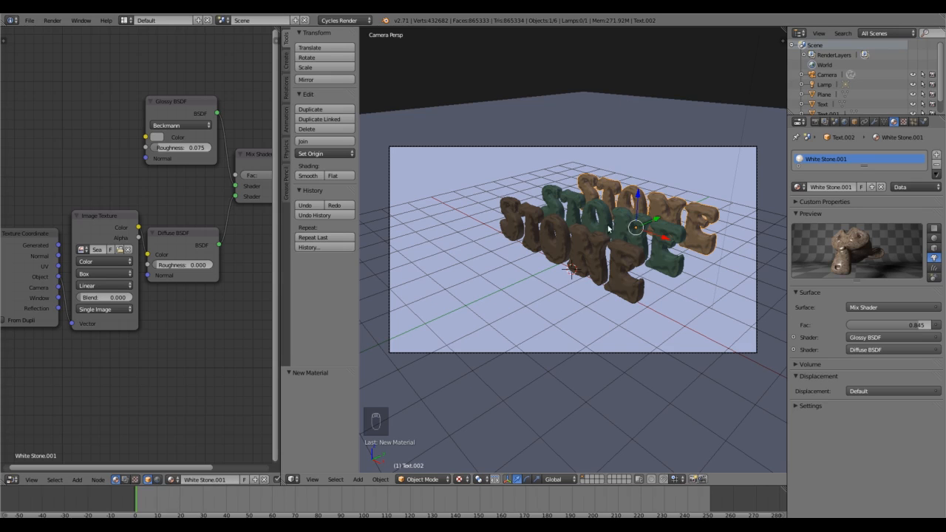
Preview the three letterings in Rendered viewport shading and start a full render of the scene
{"action": "left_click", "coordinate": [462, 479]}
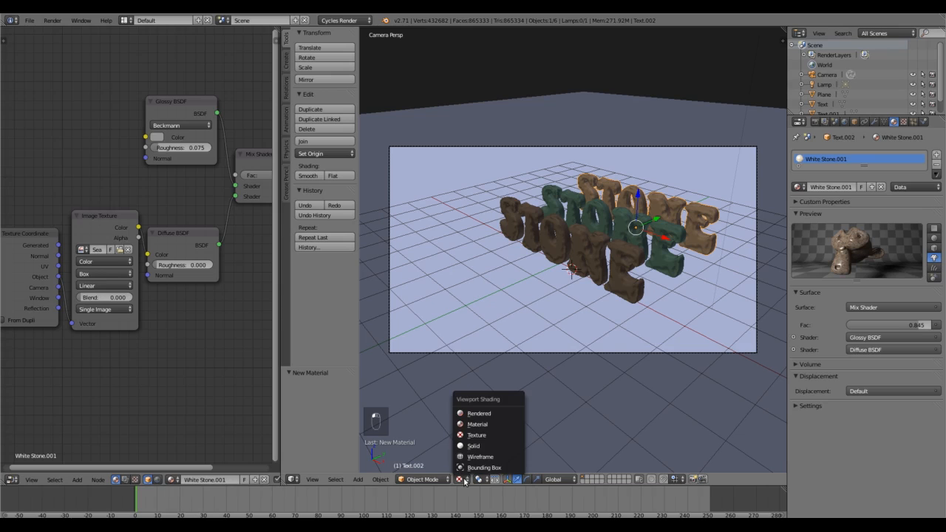
{"action": "left_click", "coordinate": [471, 415]}
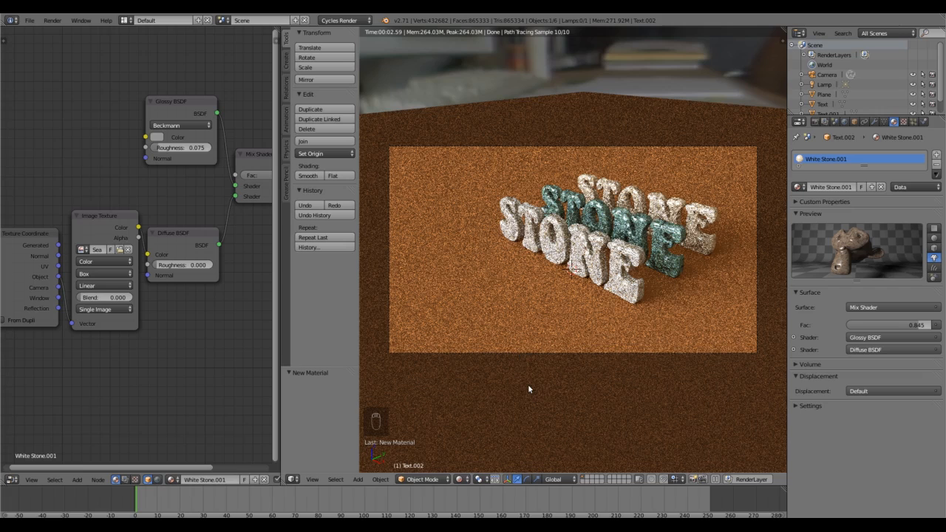
{"action": "key", "text": "F12"}
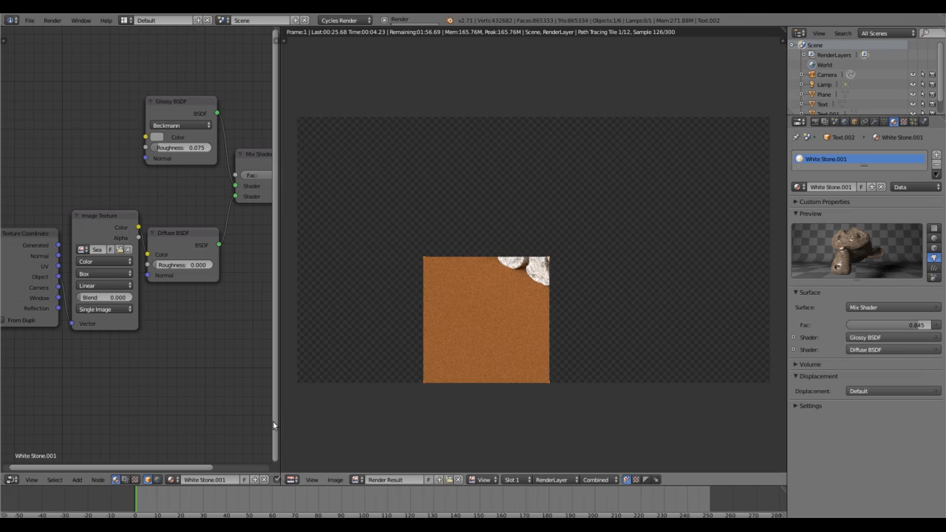
Widen the node editor to examine the rear lettering's complete material node setup, and narrow it again to inspect the render
{"action": "left_click_drag", "start_coordinate": [281, 421], "coordinate": [353, 416]}
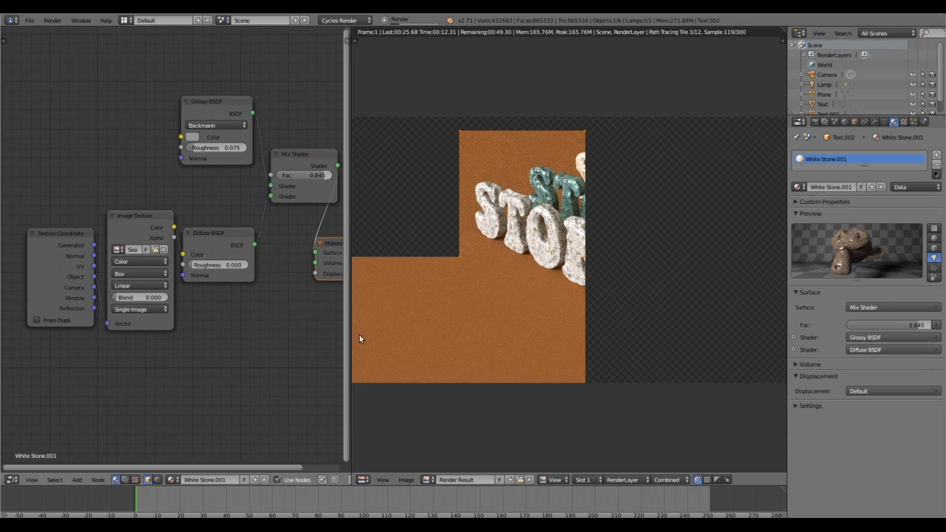
{"action": "left_click_drag", "start_coordinate": [351, 343], "coordinate": [518, 330]}
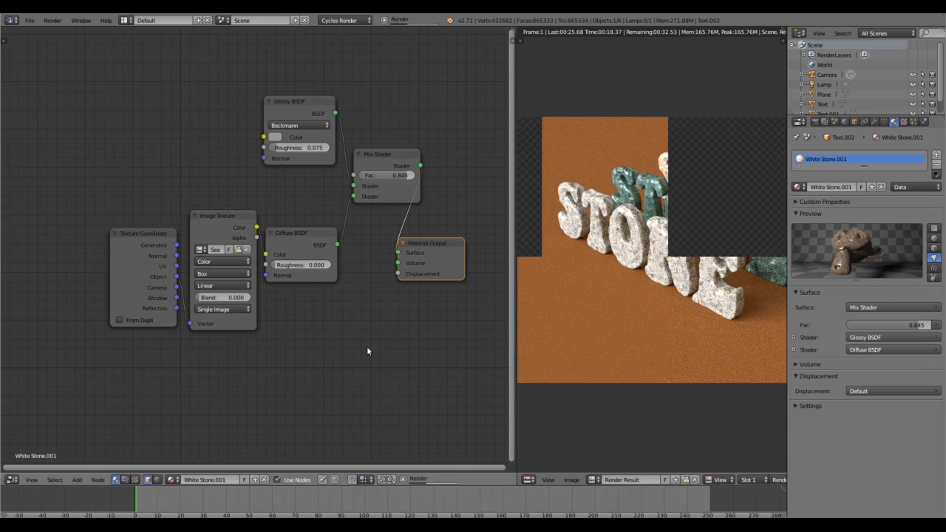
{"action": "scroll", "coordinate": [367, 348], "scroll_direction": "up", "scroll_amount": 4}
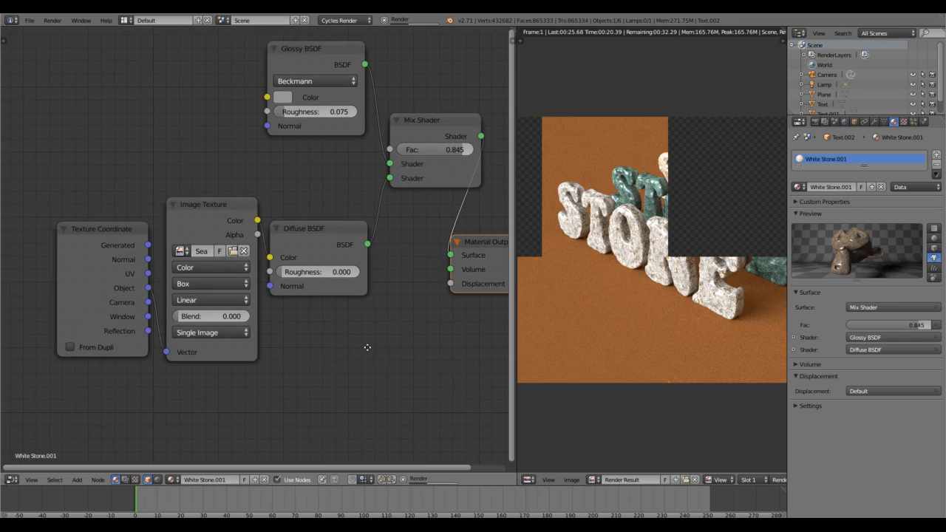
{"action": "middle_click_drag", "start_coordinate": [367, 346], "coordinate": [325, 345]}
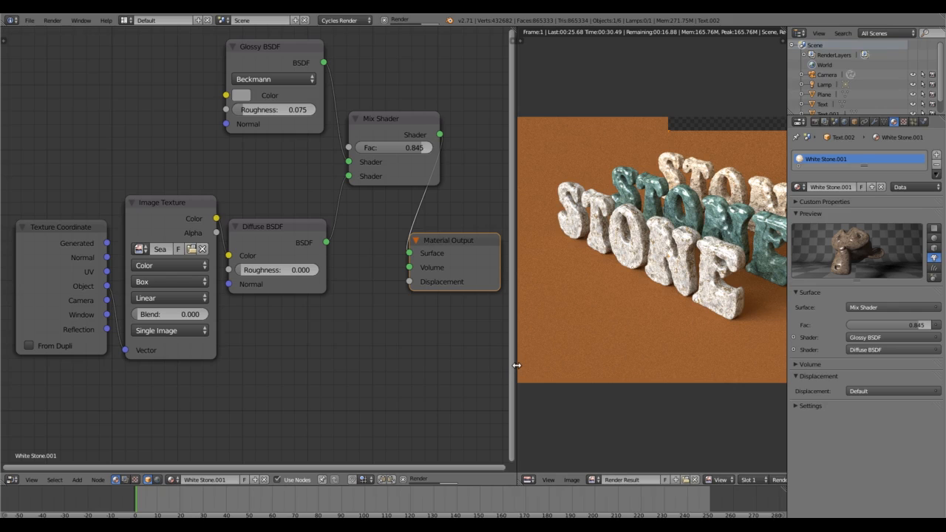
{"action": "left_click_drag", "start_coordinate": [516, 365], "coordinate": [158, 356]}
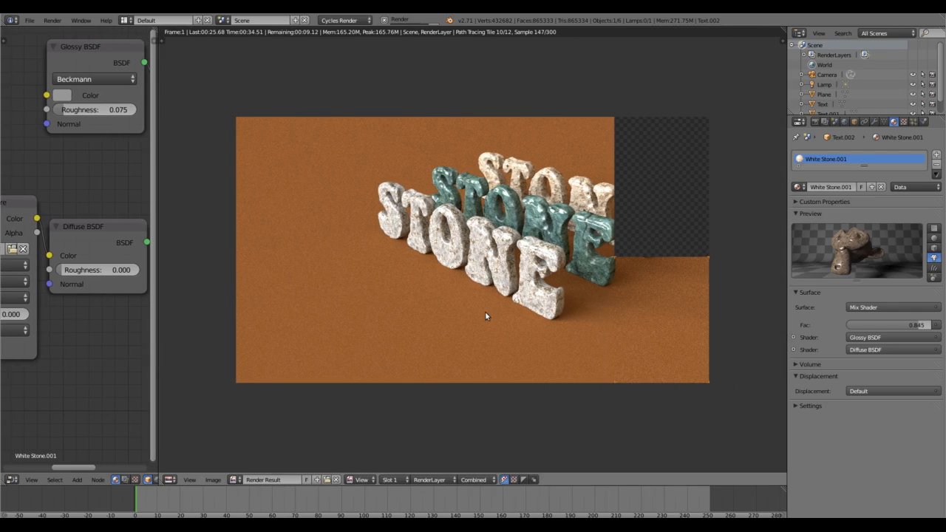